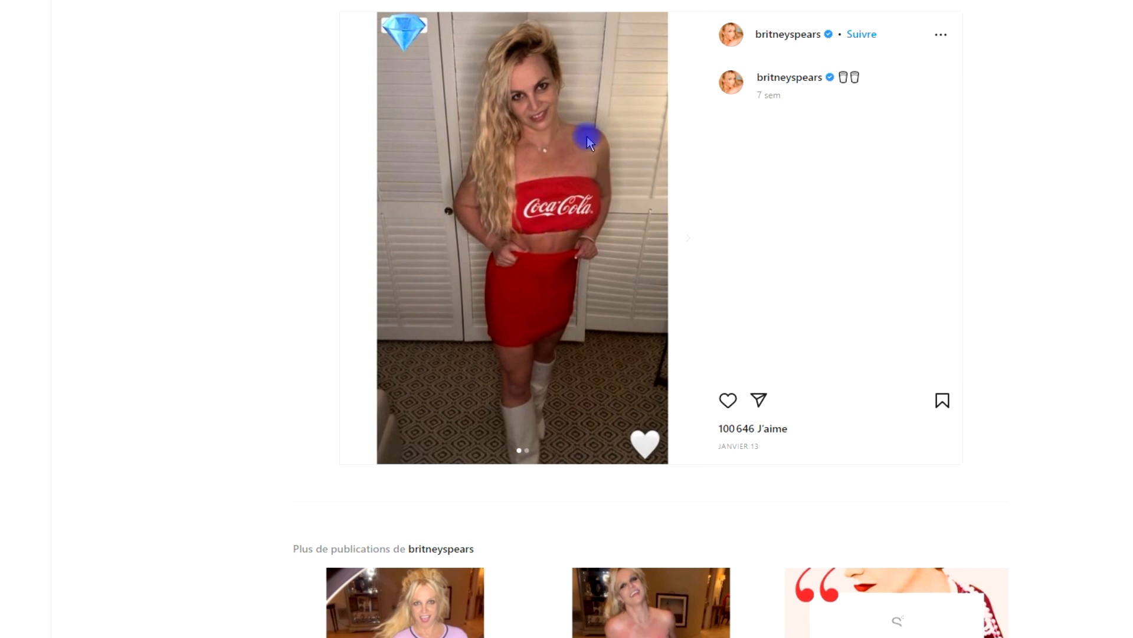
Step: Inspect the Instagram photo's page element and expand the div that holds its img tag and source links
right_click(524, 195)
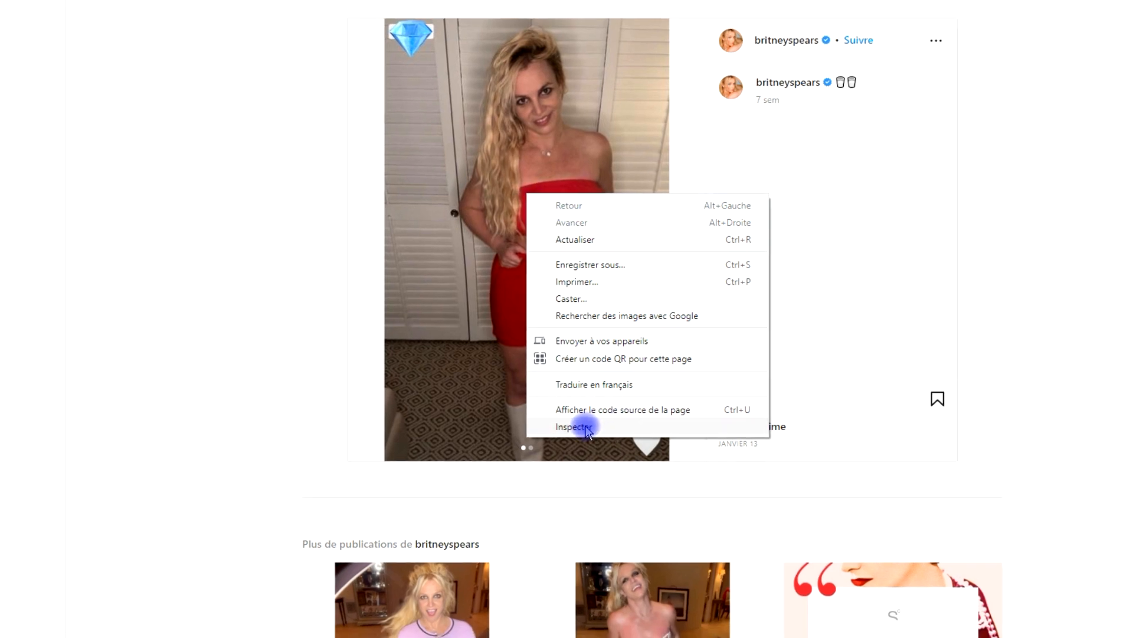
left_click(827, 239)
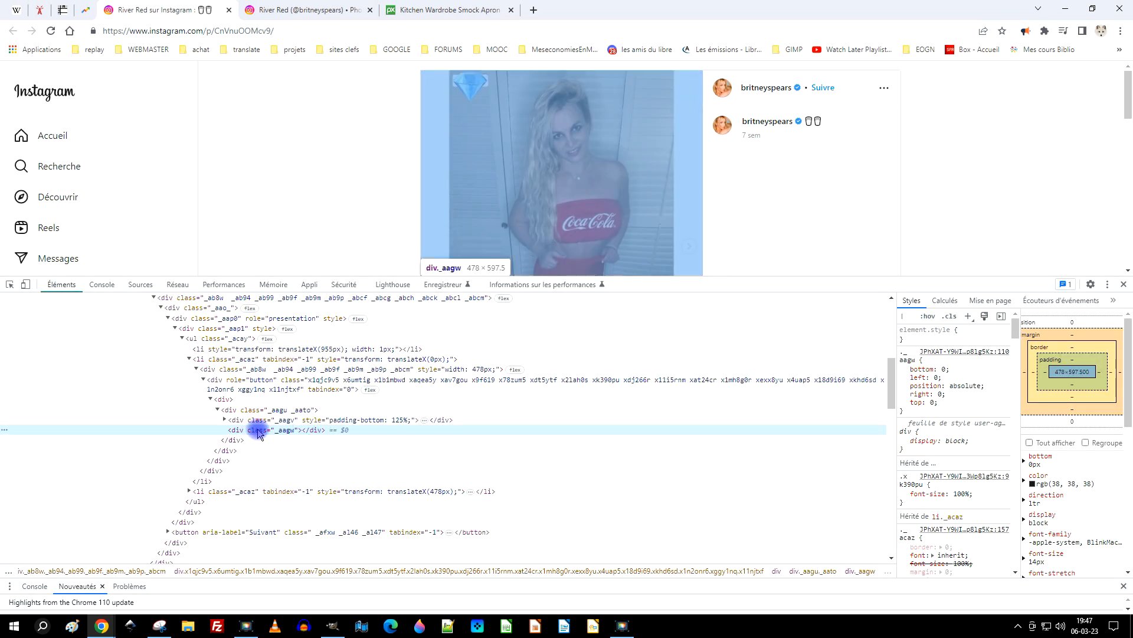
left_click(224, 420)
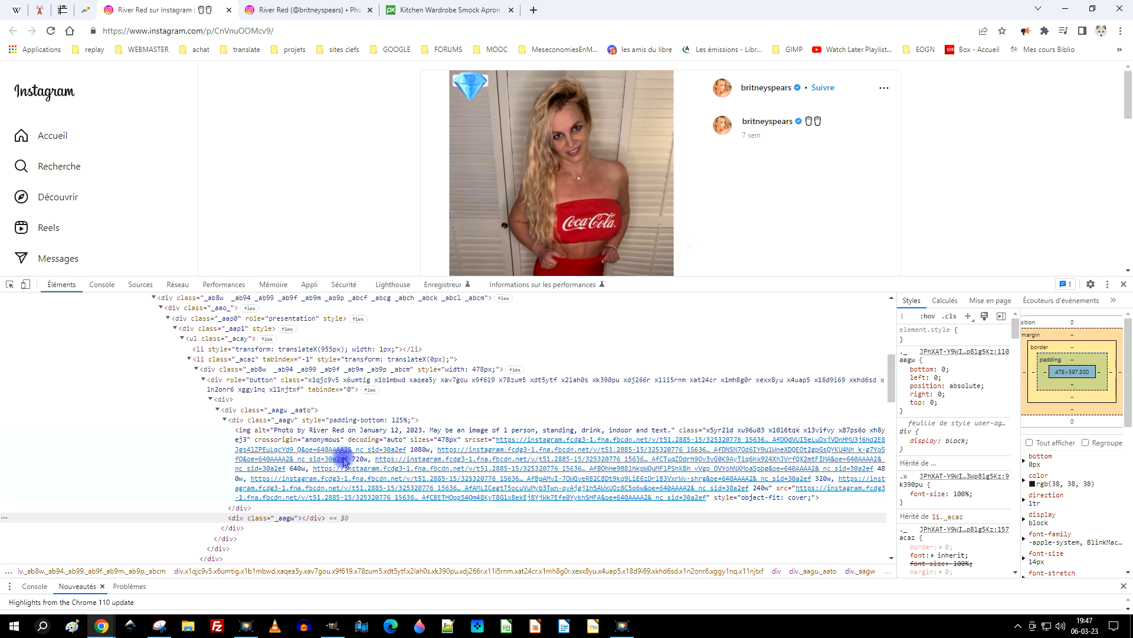
Step: Copy the address of the photo's 240w source link and open it in a new browser tab
right_click(538, 492)
left_click(601, 320)
left_click(534, 8)
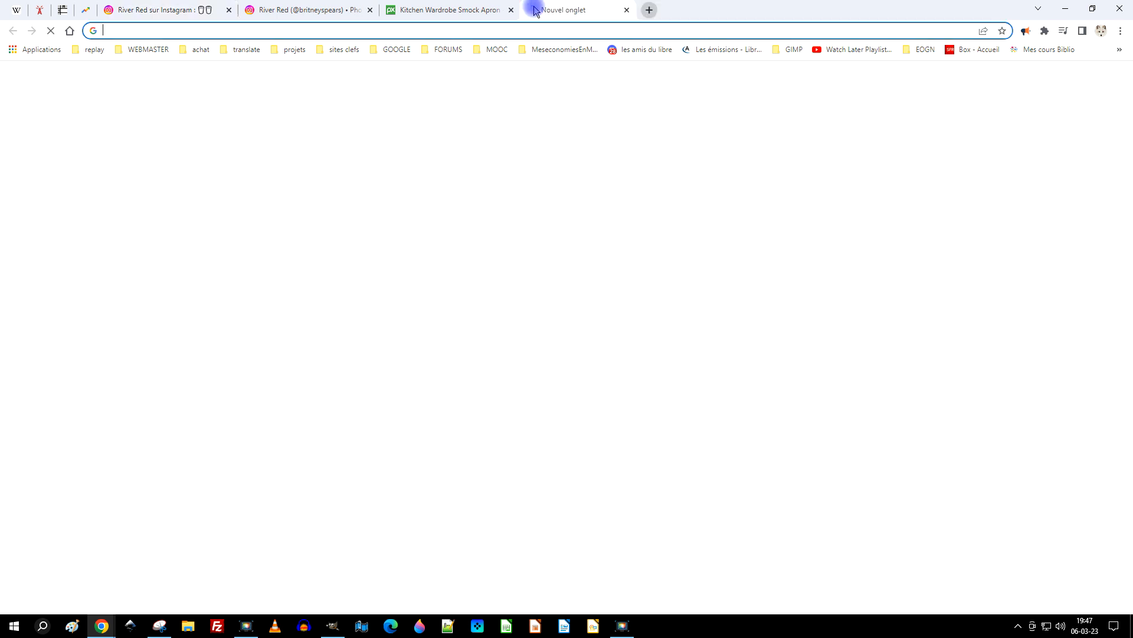
right_click(517, 33)
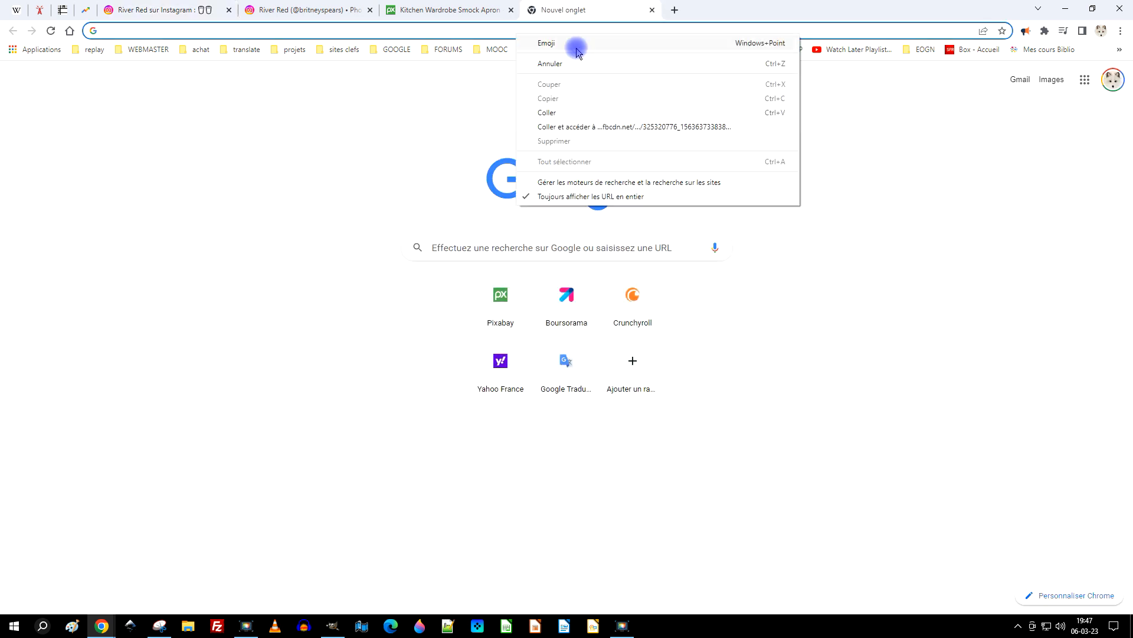
left_click(582, 128)
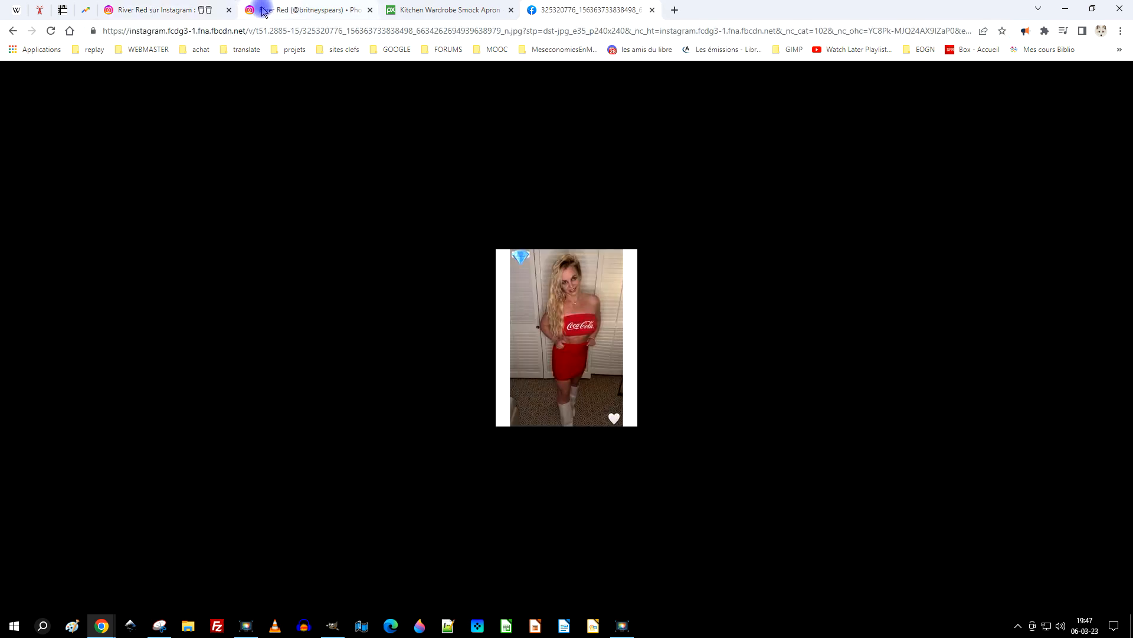
Step: Copy the address of the img tag's src link and load it in the tab holding the small photo
left_click(177, 10)
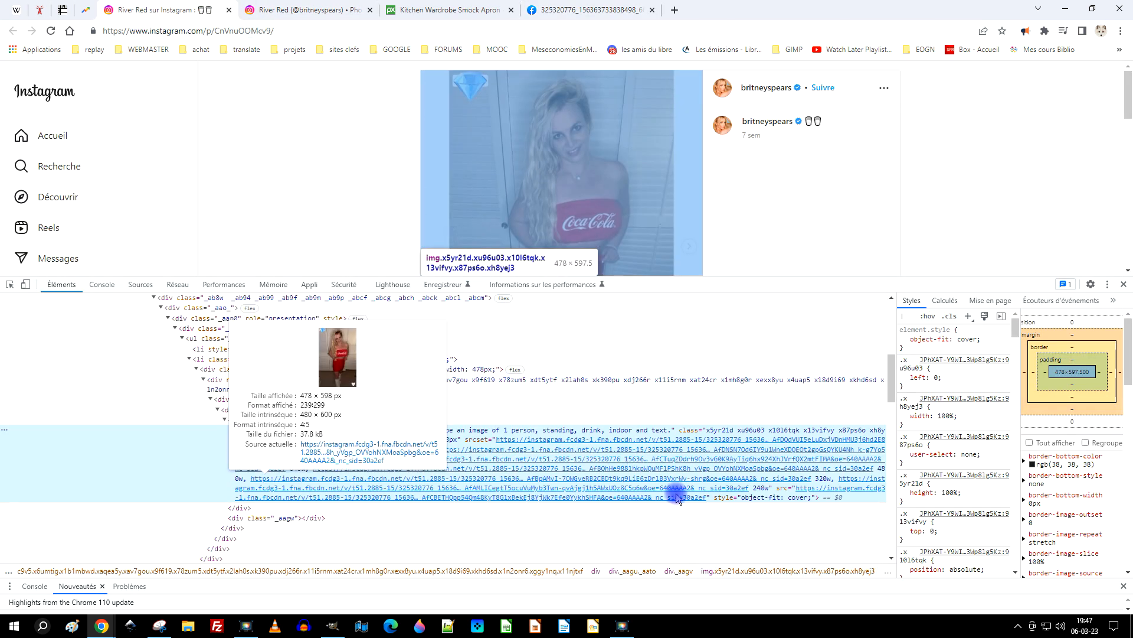
right_click(664, 500)
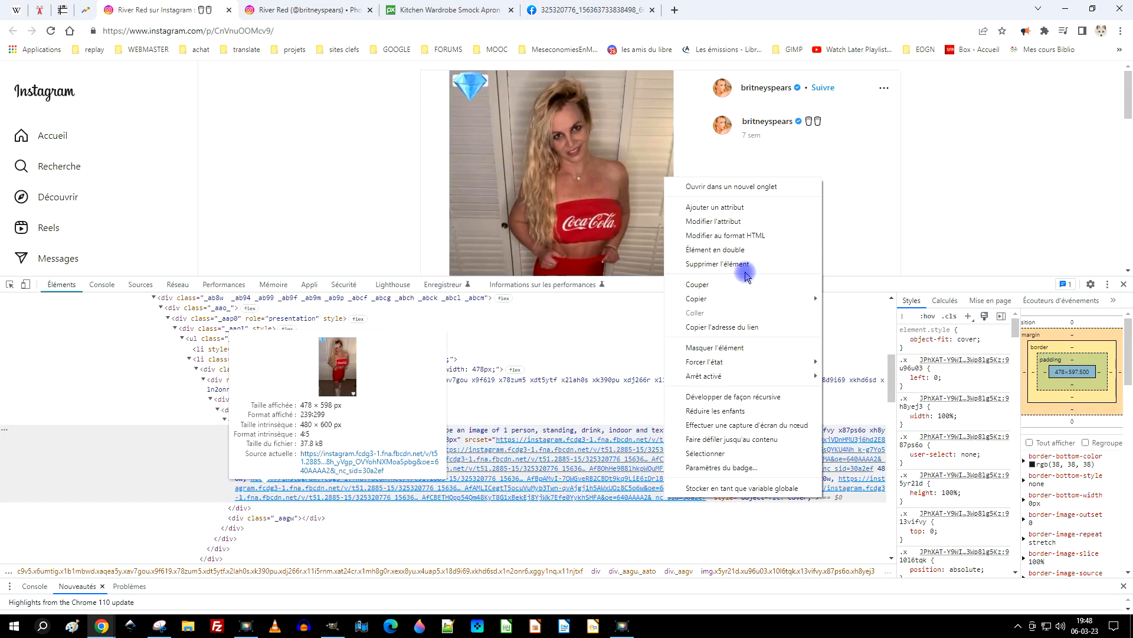
left_click(725, 327)
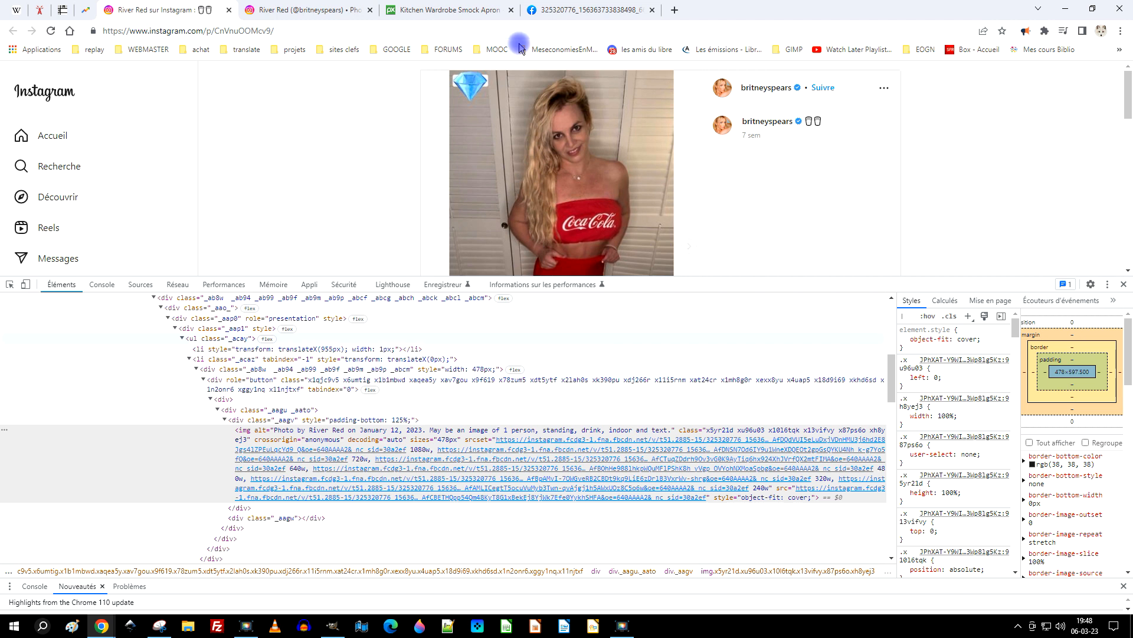
left_click(568, 10)
left_click(576, 30)
key("ctrl+v")
key("Return")
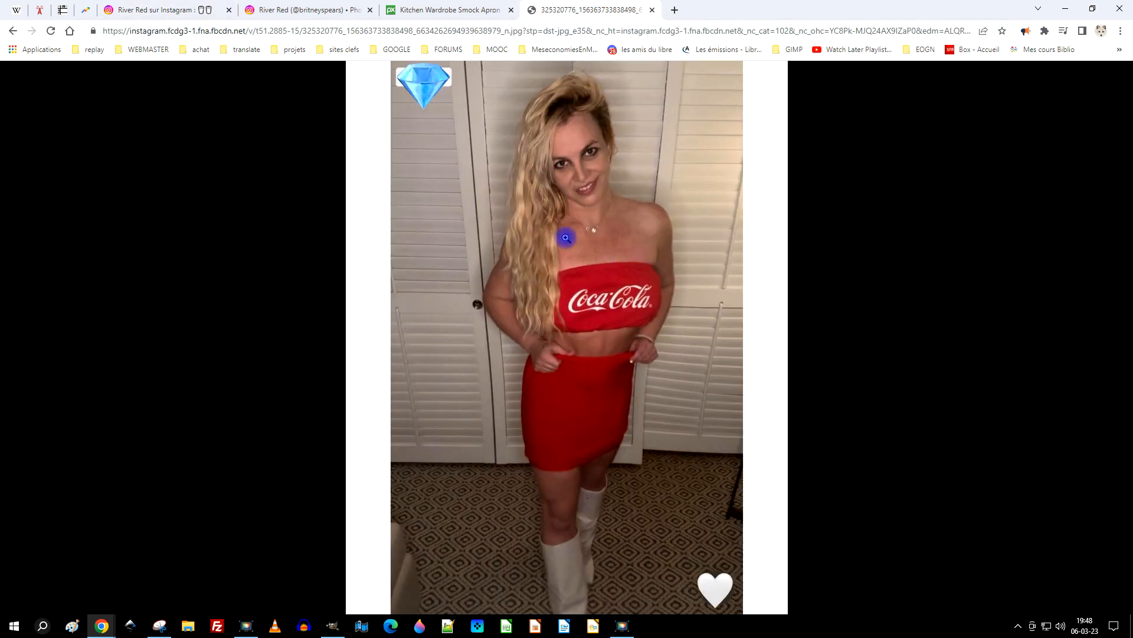
Step: Copy the full-size photo, switch to GIMP and create a new image from the clipboard
right_click(556, 225)
left_click(603, 259)
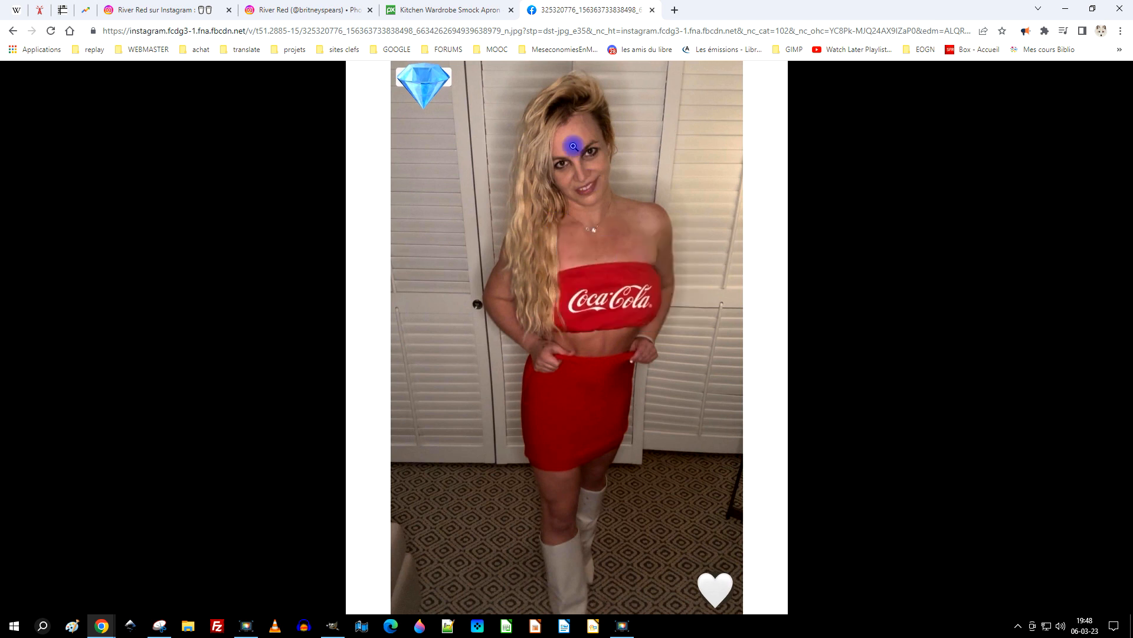
left_click(333, 626)
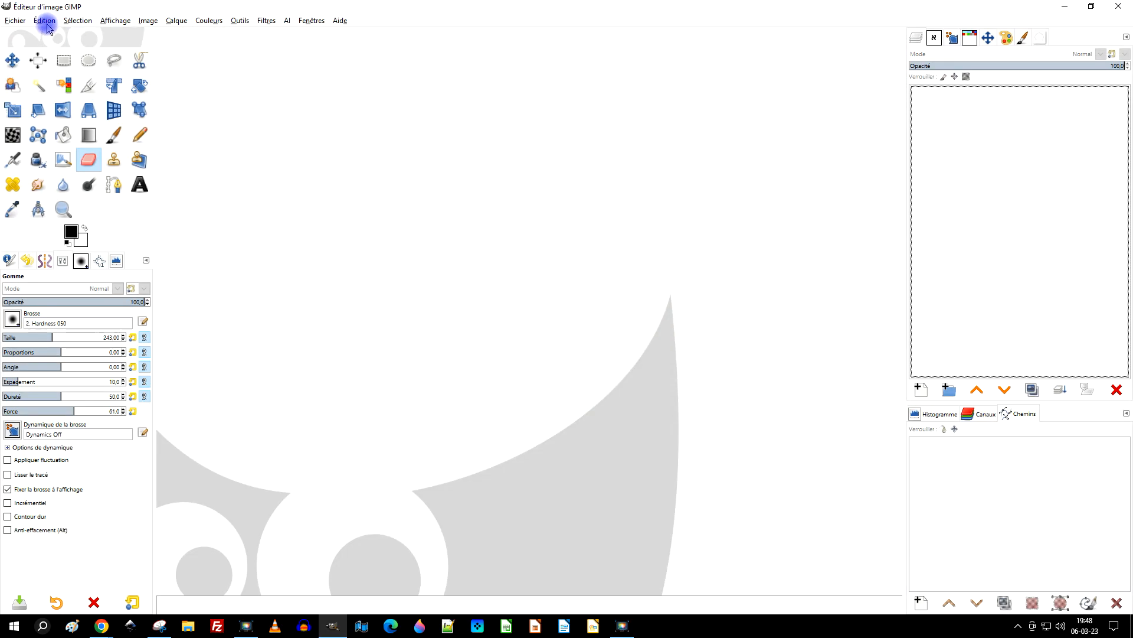
left_click(46, 22)
left_click(78, 113)
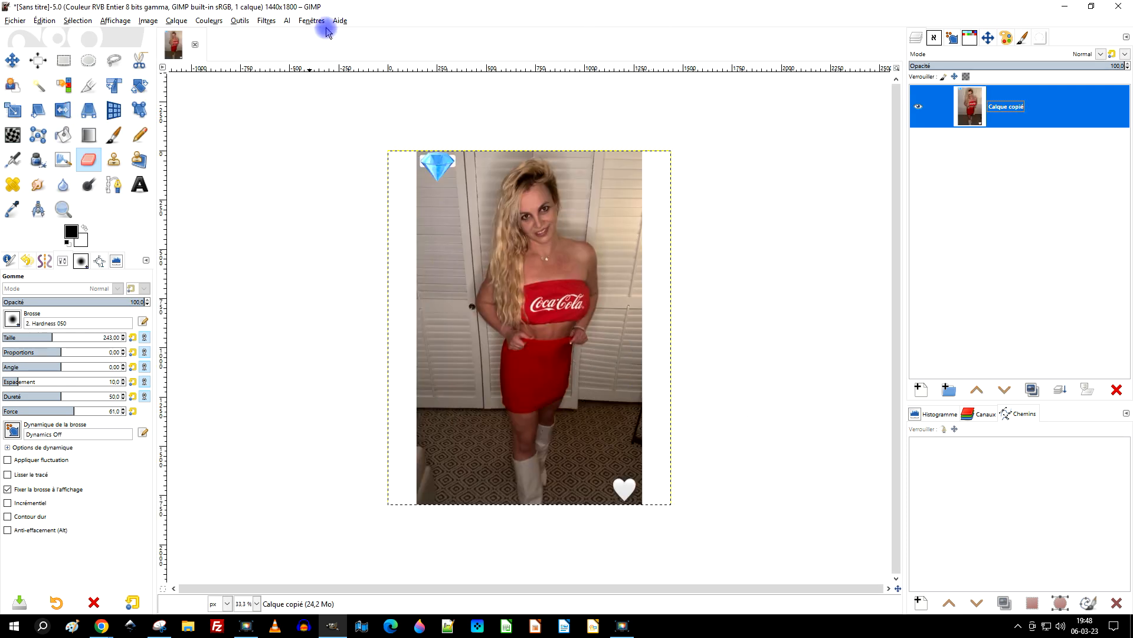
Step: With the Paths tool, draw a straight line along the middle door's outer right edge, from the photo's top to the door's bottom corner
scroll(600, 420, "up", 2)
scroll(673, 212, "down", 1)
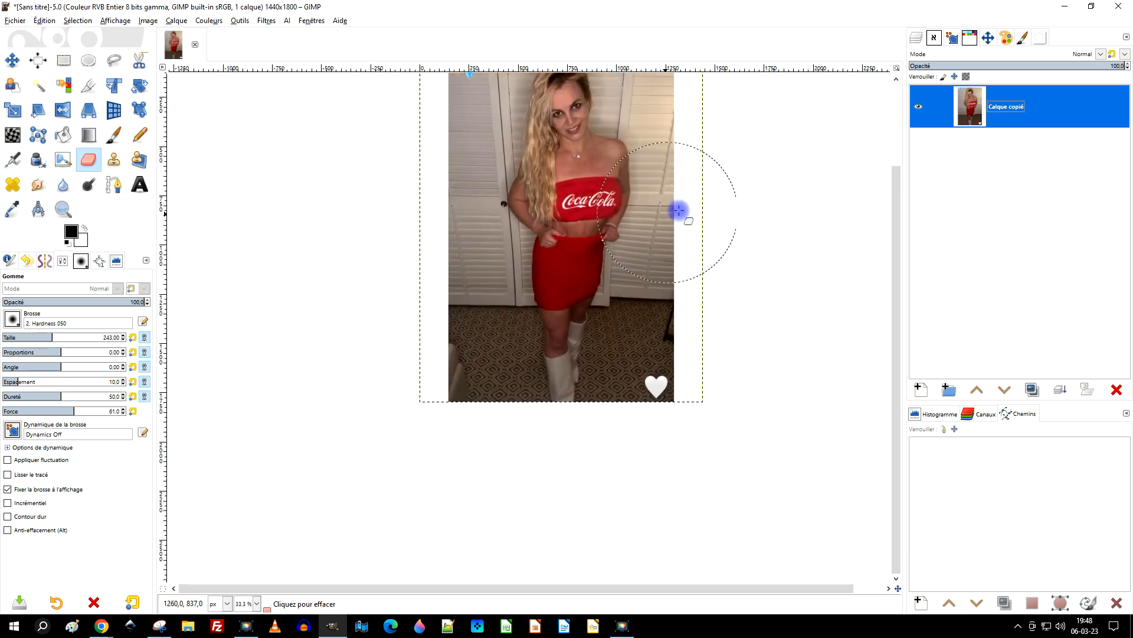
scroll(691, 209, "up", 2)
scroll(619, 219, "down", 2)
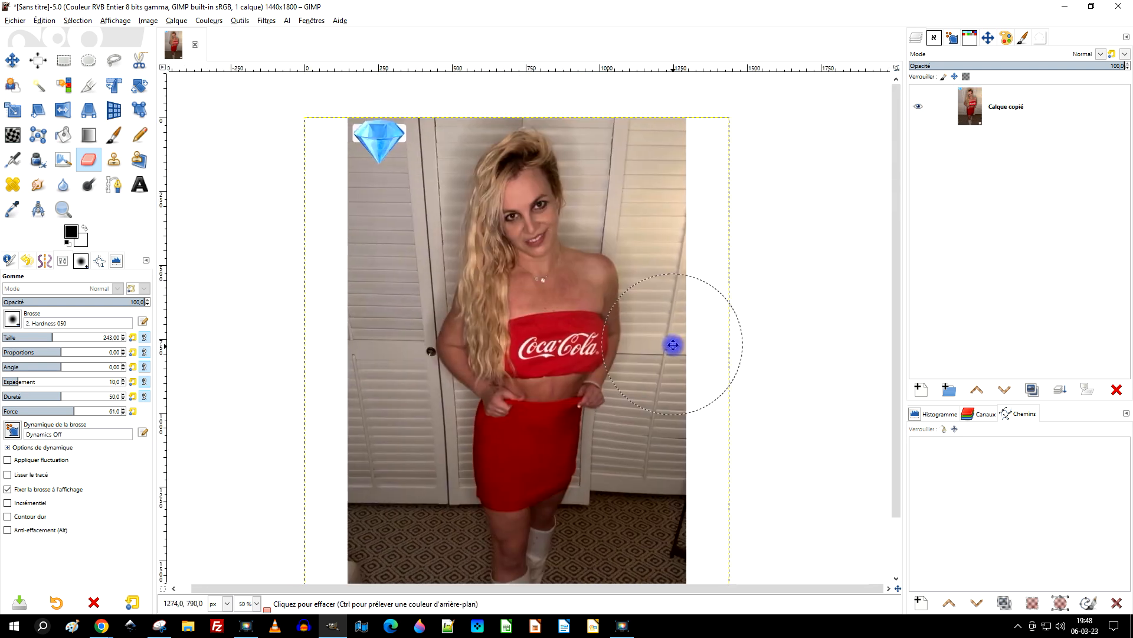
left_click(112, 184)
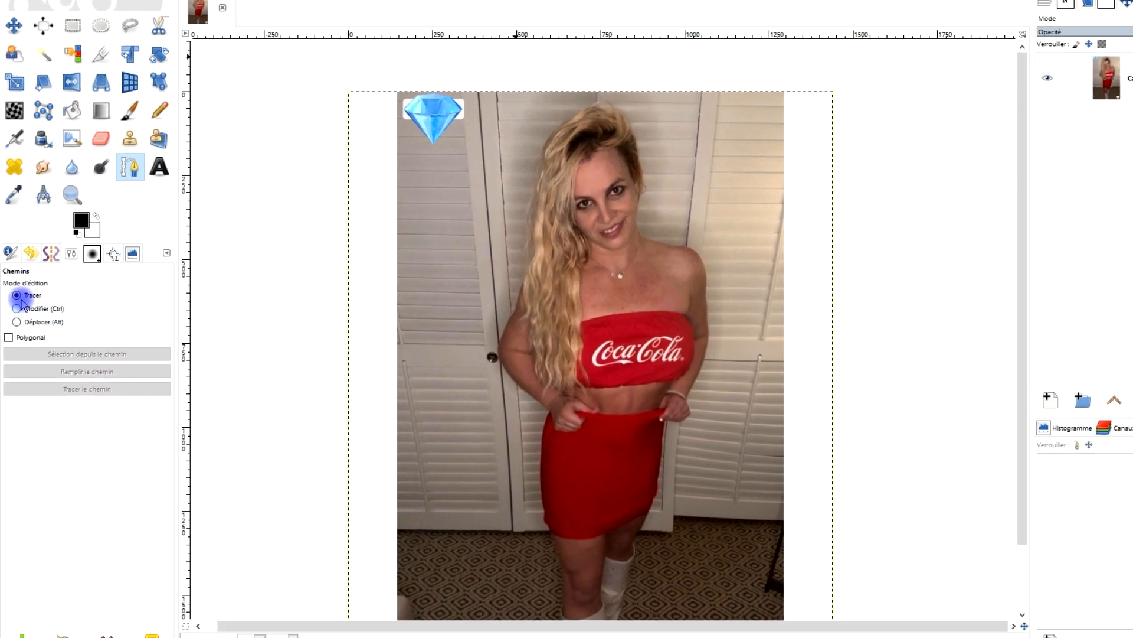
left_click(17, 308)
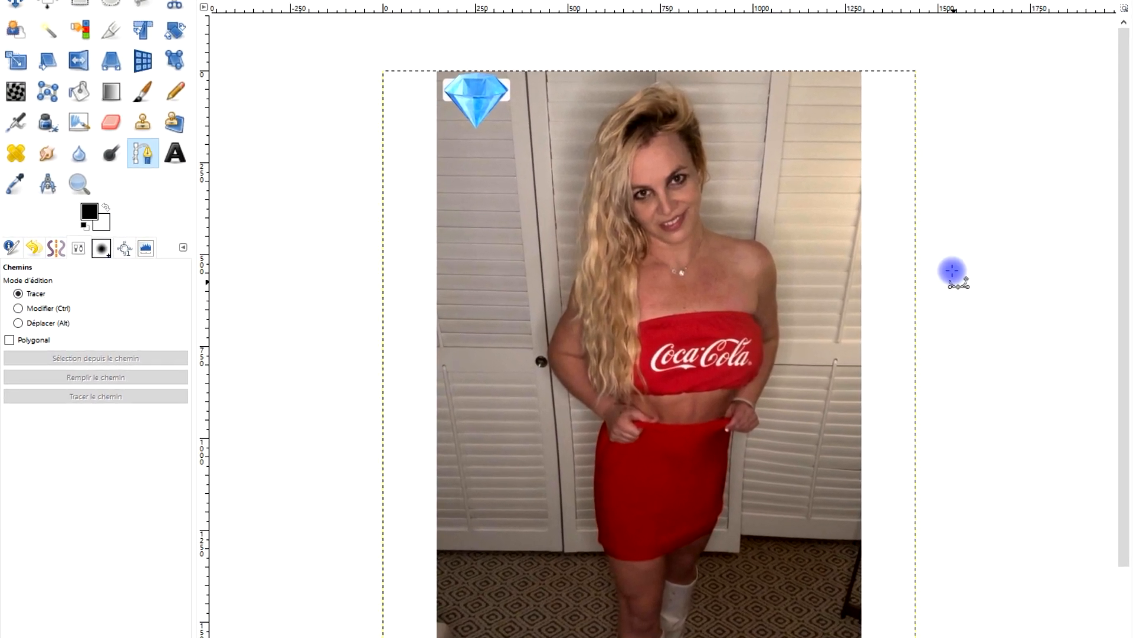
scroll(856, 126, "up", 2)
left_click_drag(796, 67, 800, 157)
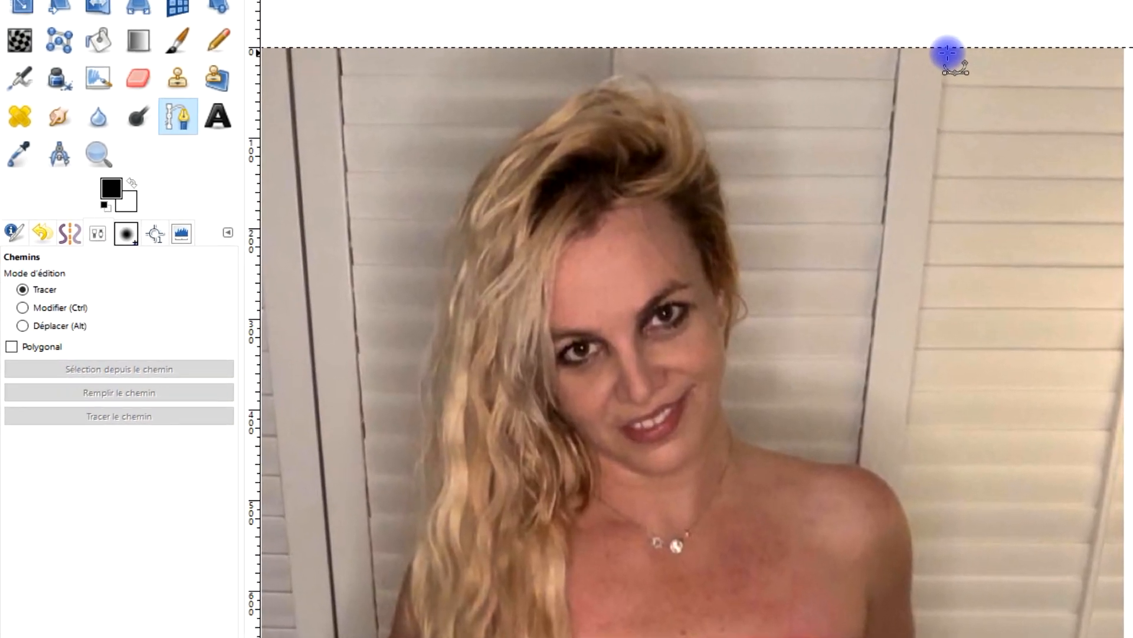
left_click(912, 63)
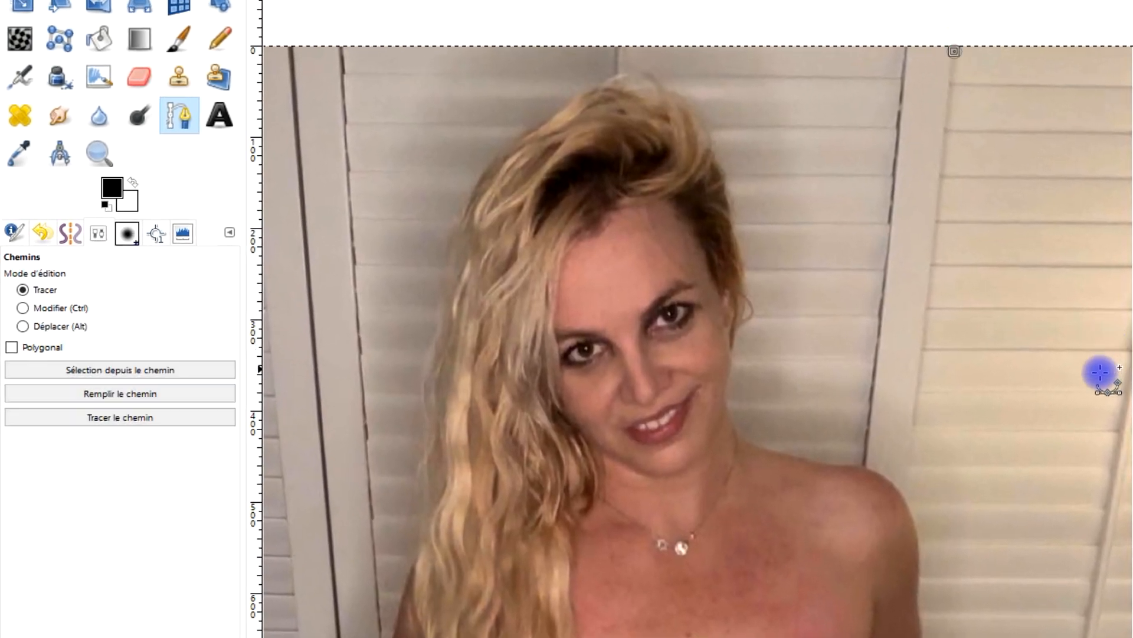
scroll(1030, 340, "down", 10)
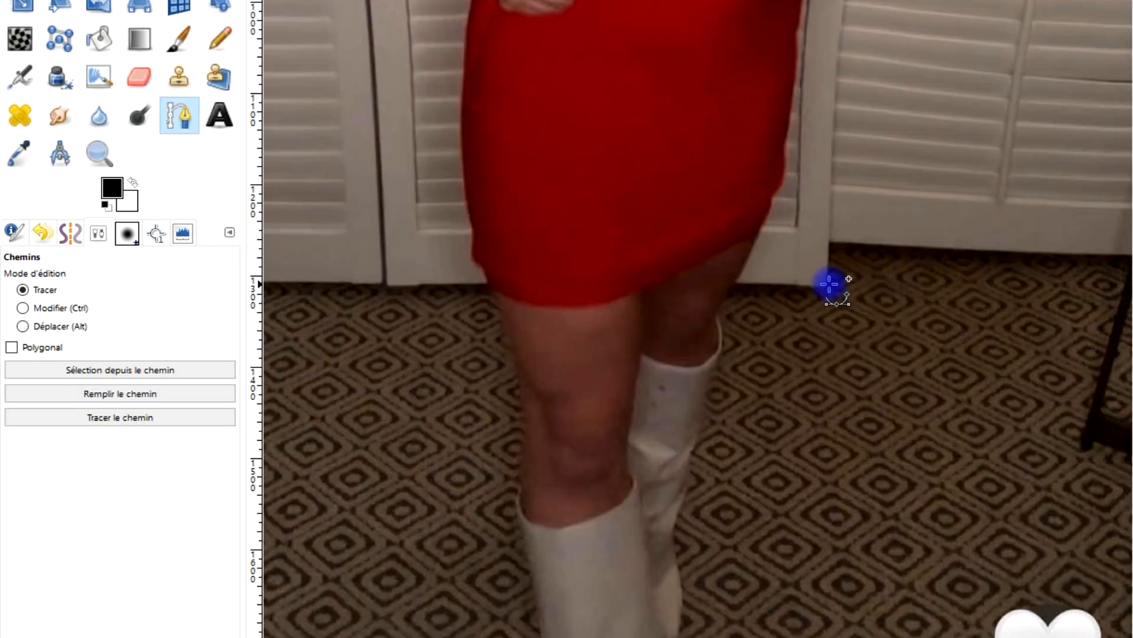
Step: Add a separate straight path line along the right inner edge of the middle door's louvred panel, from top to bottom
scroll(984, 121, "up", 10)
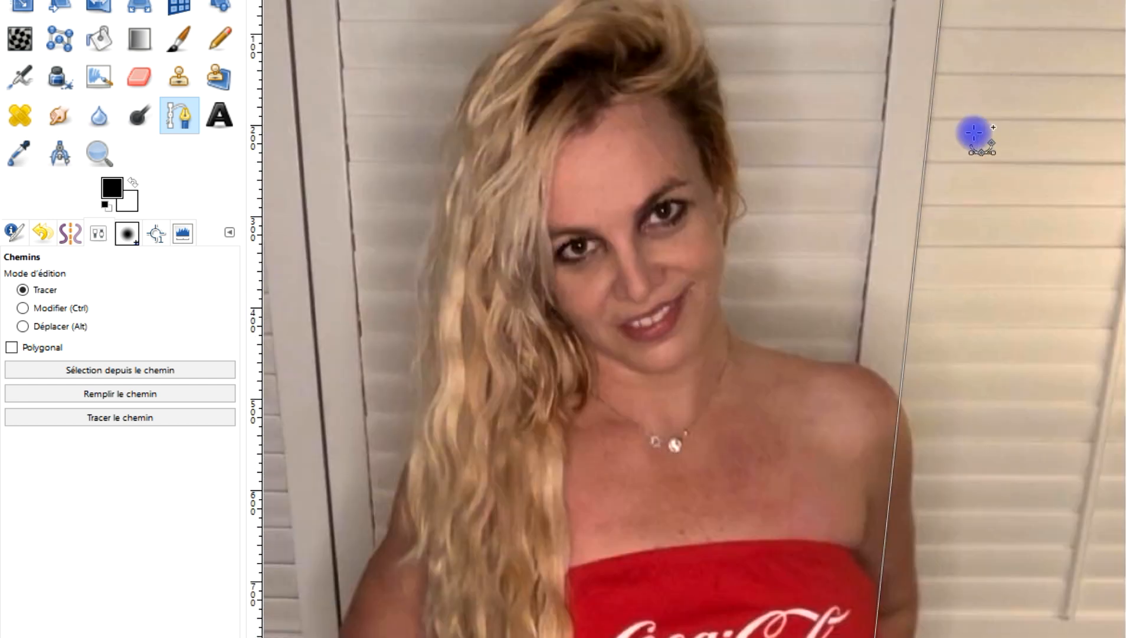
scroll(974, 131, "up", 3)
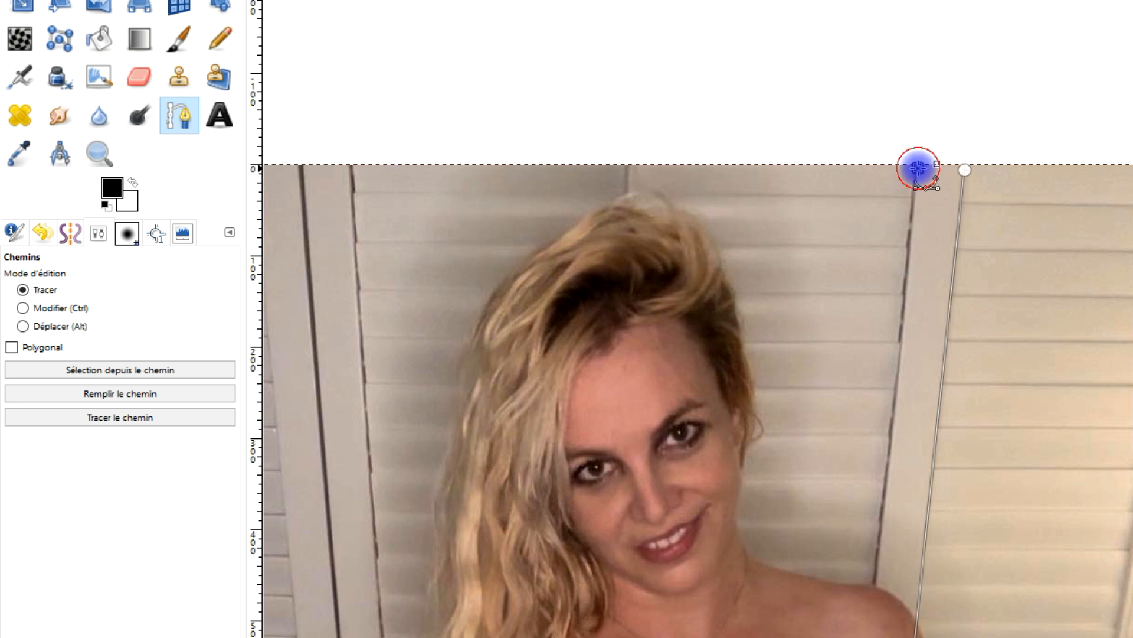
scroll(1050, 362, "down", 11)
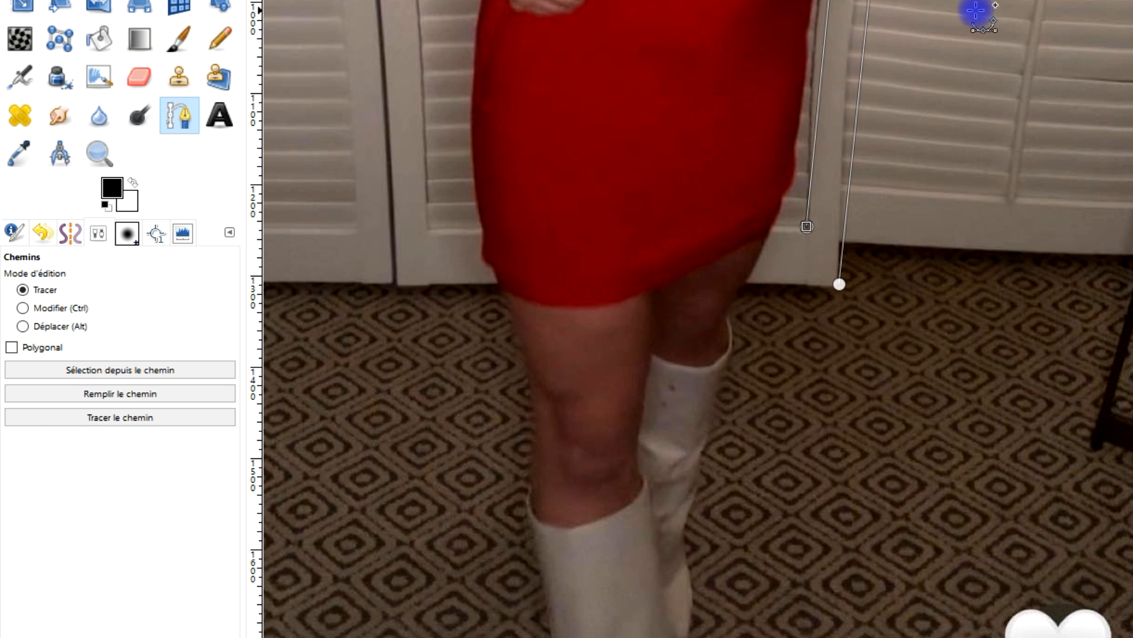
Step: Add a straight path line along the dark gap at the middle door's left edge, from the photo's top to the floor
left_click_drag(977, 10, 951, 620)
left_click_drag(1017, 50, 1085, 0)
left_click_drag(975, 338, 1118, 182)
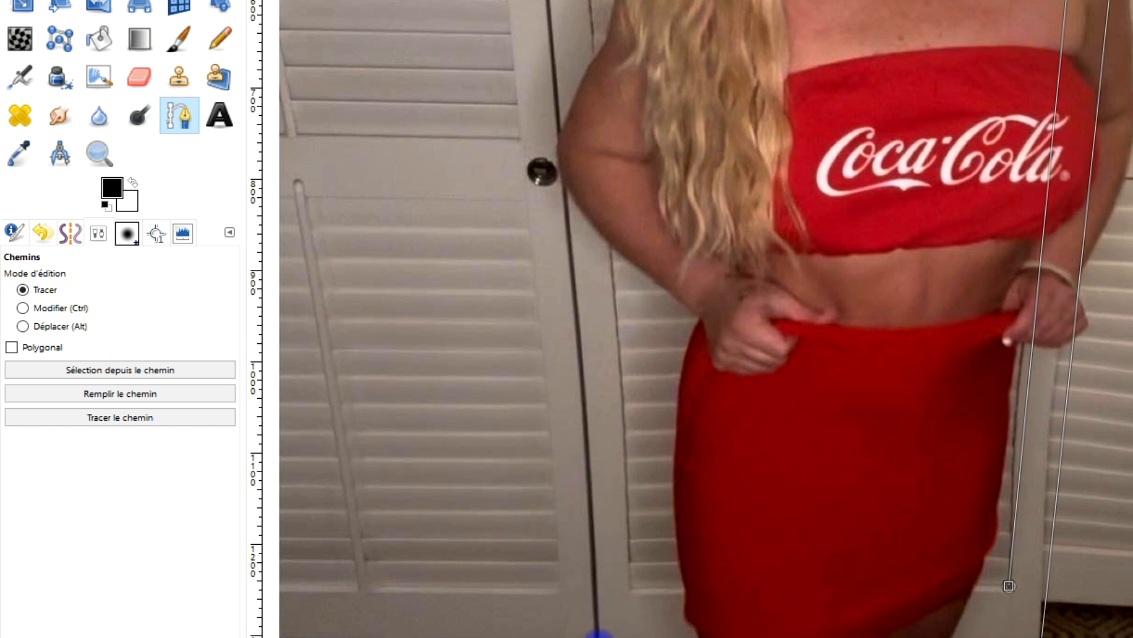
scroll(693, 193, "up", 15)
scroll(693, 192, "left", 2)
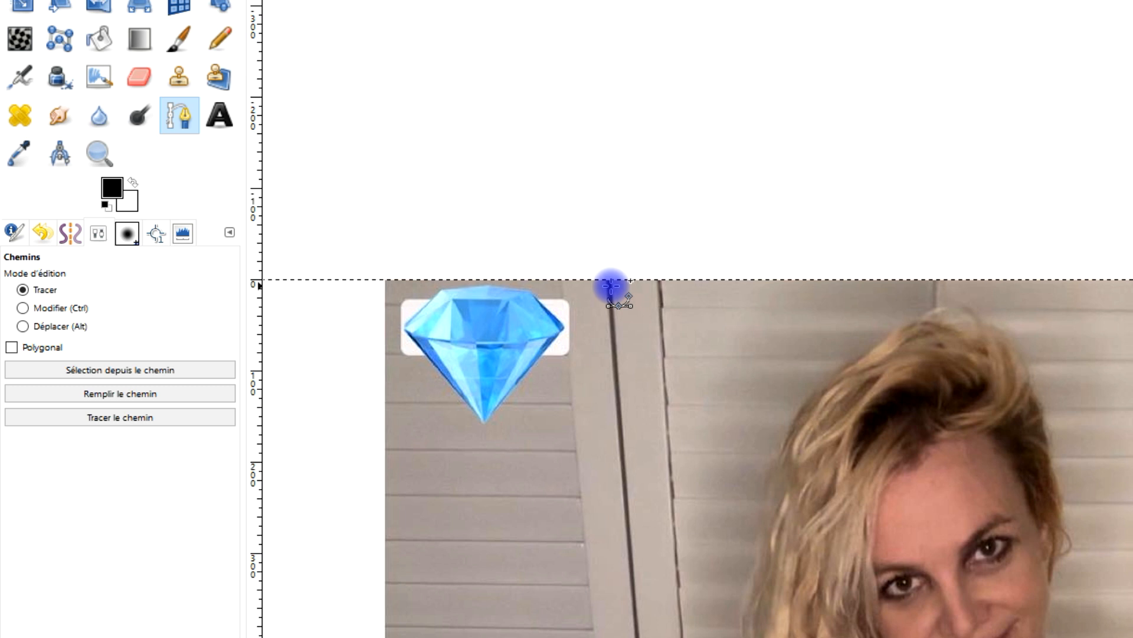
scroll(754, 508, "down", 20)
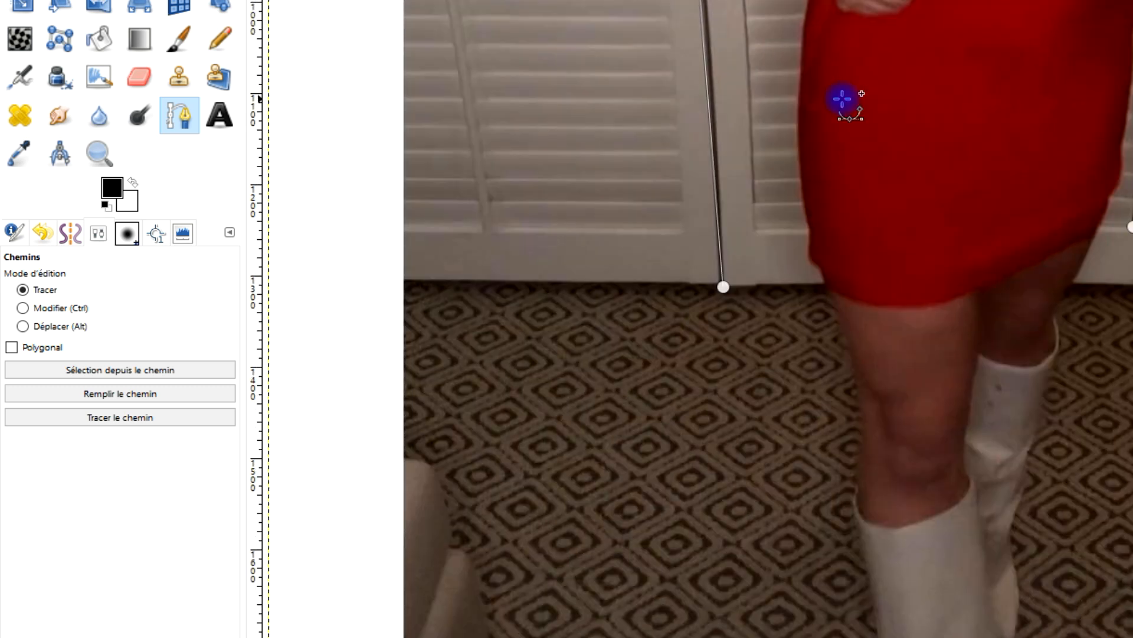
Step: Add a straight path line along the left inner edge of the middle door's louvred panel, between its bottom and top
scroll(803, 182, "up", 5)
scroll(803, 181, "right", 2)
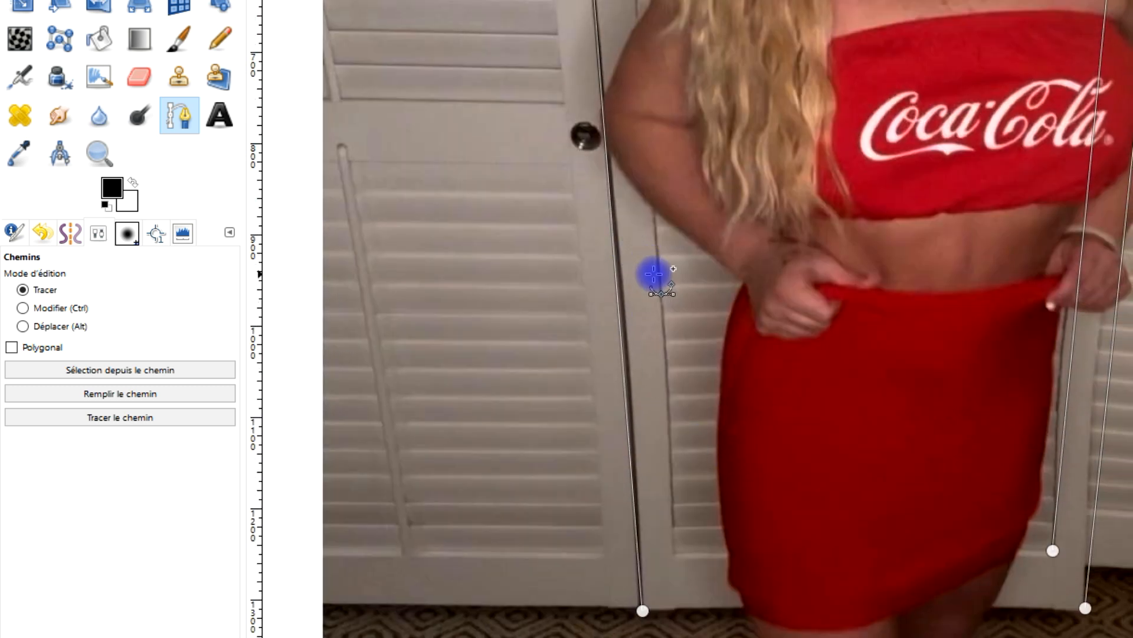
scroll(662, 284, "down", 1)
scroll(672, 339, "down", 1)
scroll(671, 339, "right", 1)
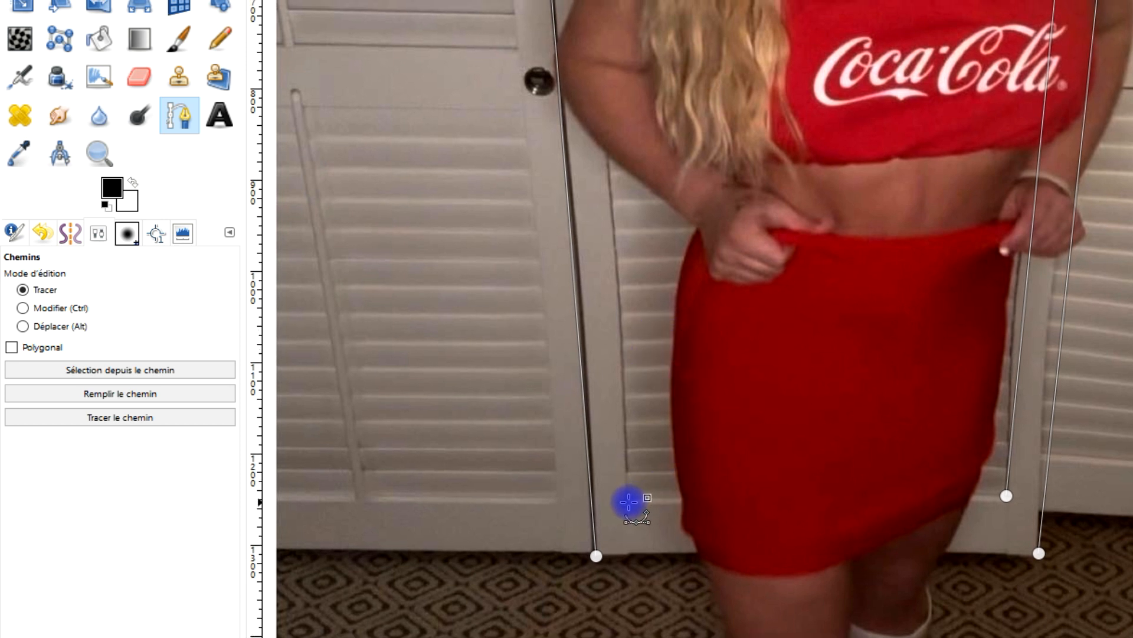
scroll(713, 116, "up", 13)
scroll(663, 152, "left", 1)
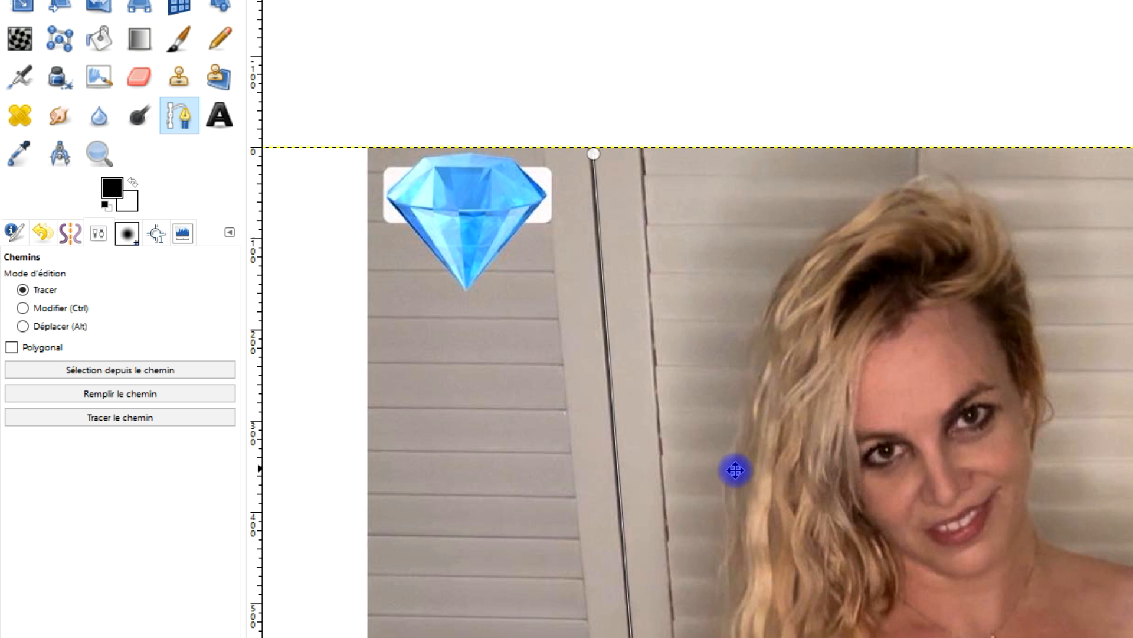
scroll(735, 470, "up", 1)
left_click(647, 185)
scroll(724, 215, "down", 16)
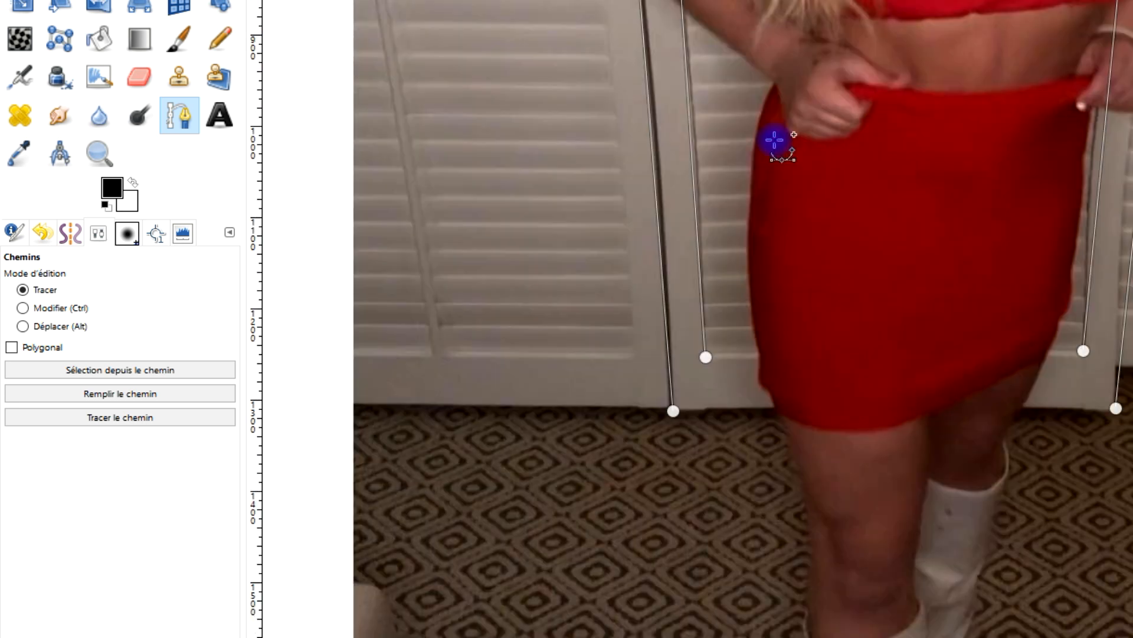
Step: Add a straight path line along the lower vertical louvre rod of the right-hand door
left_click_drag(1132, 211, 893, 478)
left_click_drag(1060, 533, 1017, 460)
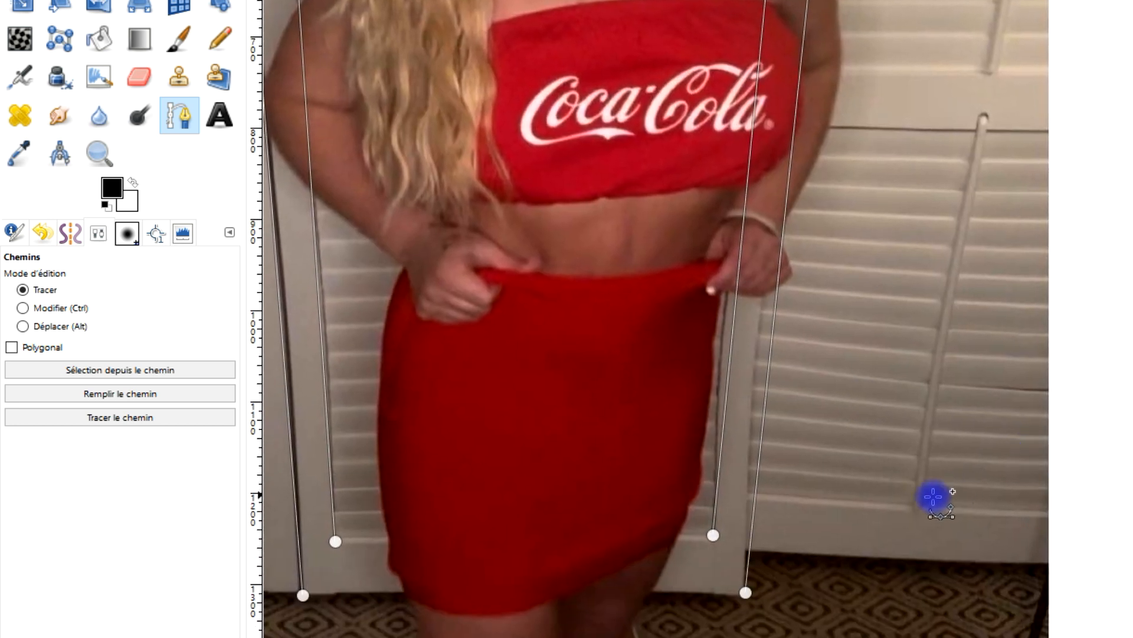
left_click(923, 506)
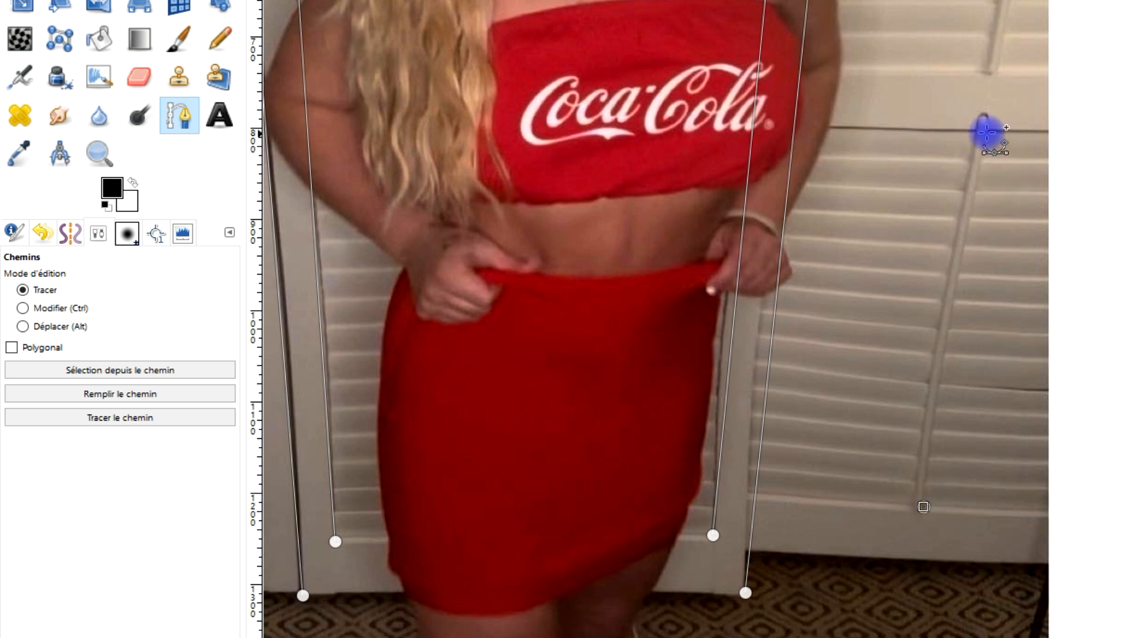
left_click(986, 133)
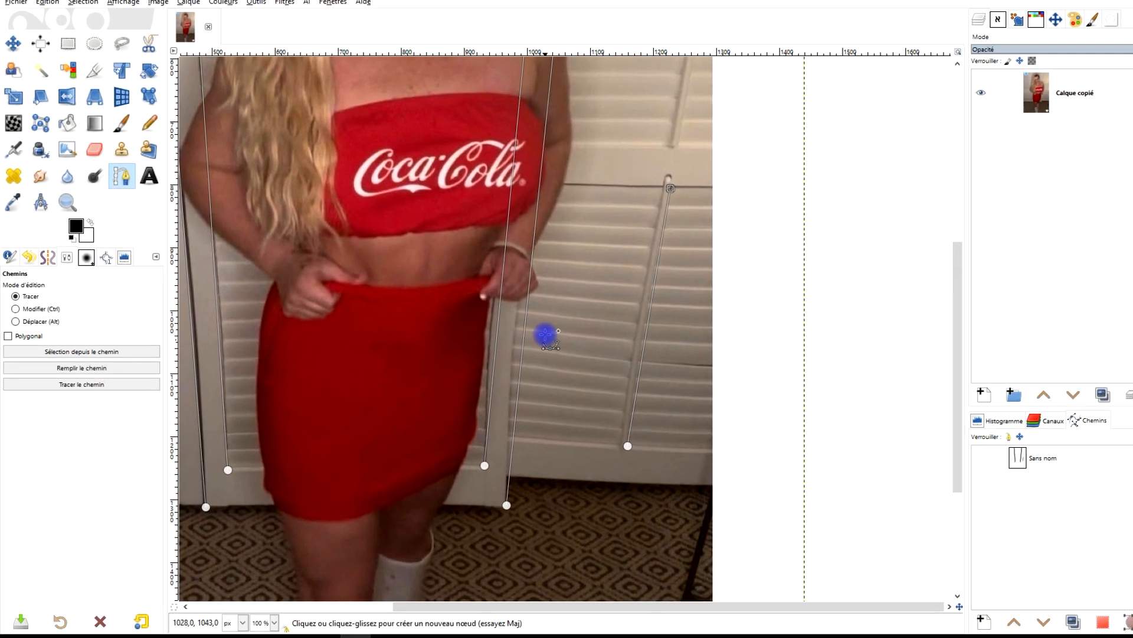
Step: Turn on the drawn path's visibility so its lines are shown over the photo
scroll(582, 289, "down", 2)
left_click_drag(583, 290, 583, 375)
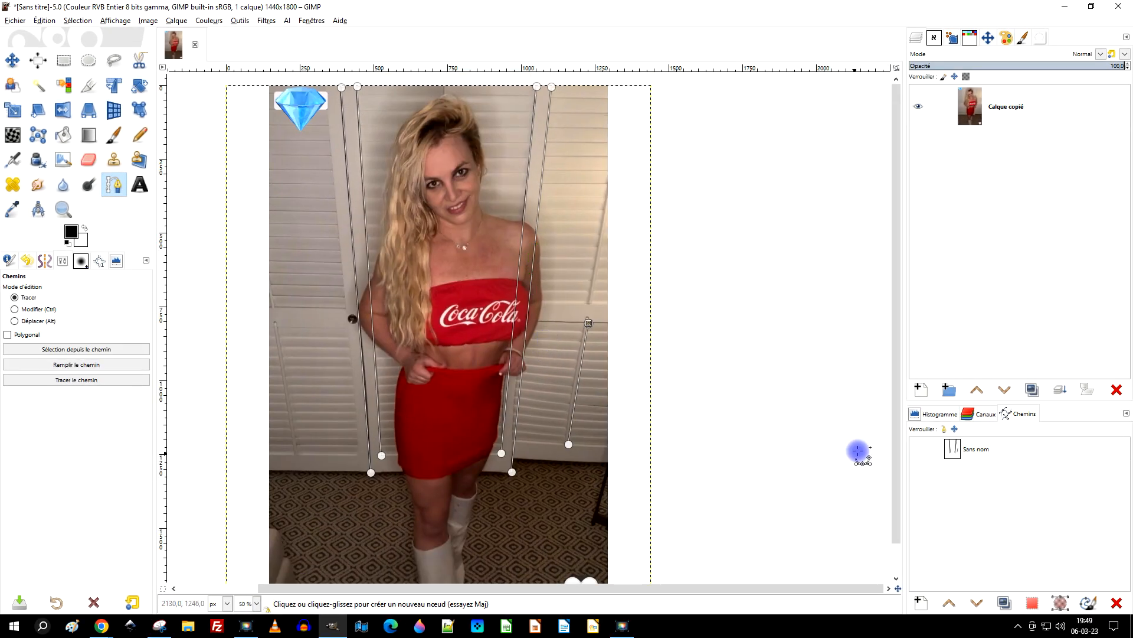
left_click(924, 448)
left_click_drag(559, 322, 565, 350)
scroll(488, 394, "up", 1)
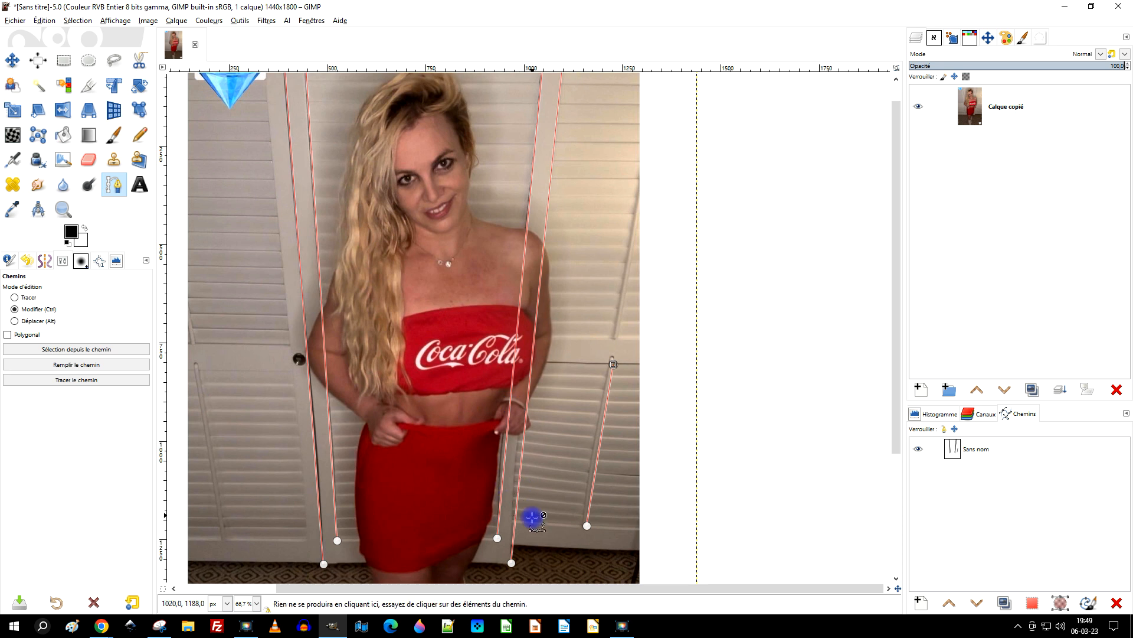
Step: Move the lower end of the path line on the middle door's right edge onto the door's bottom corner at the floor
scroll(504, 475, "up", 1)
scroll(505, 475, "down", 4)
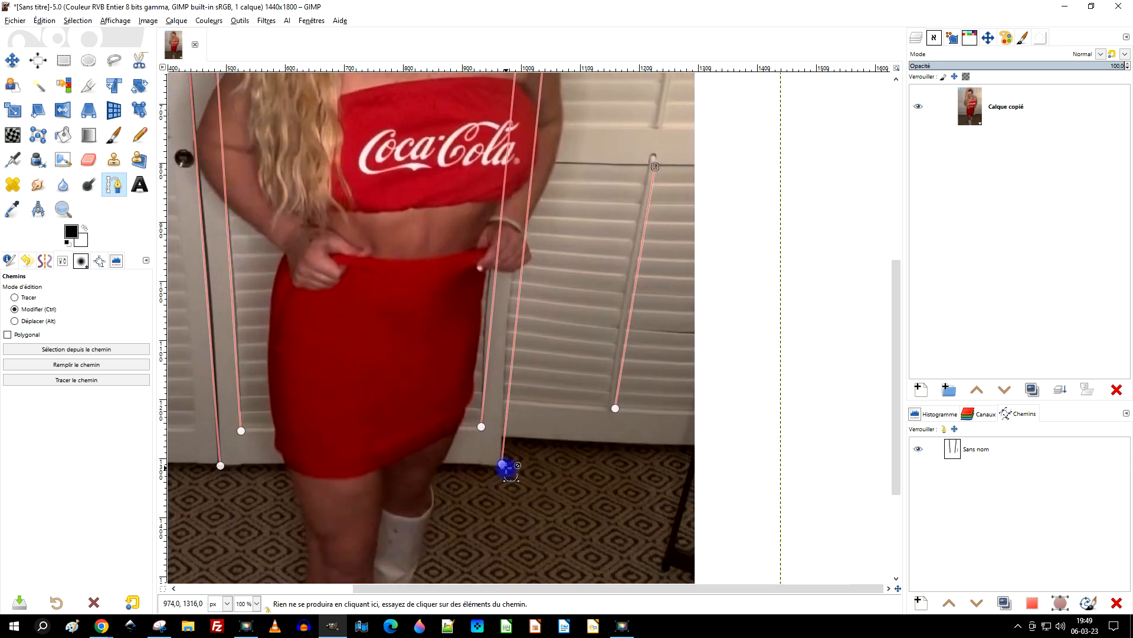
scroll(505, 468, "up", 2)
left_click_drag(499, 461, 495, 463)
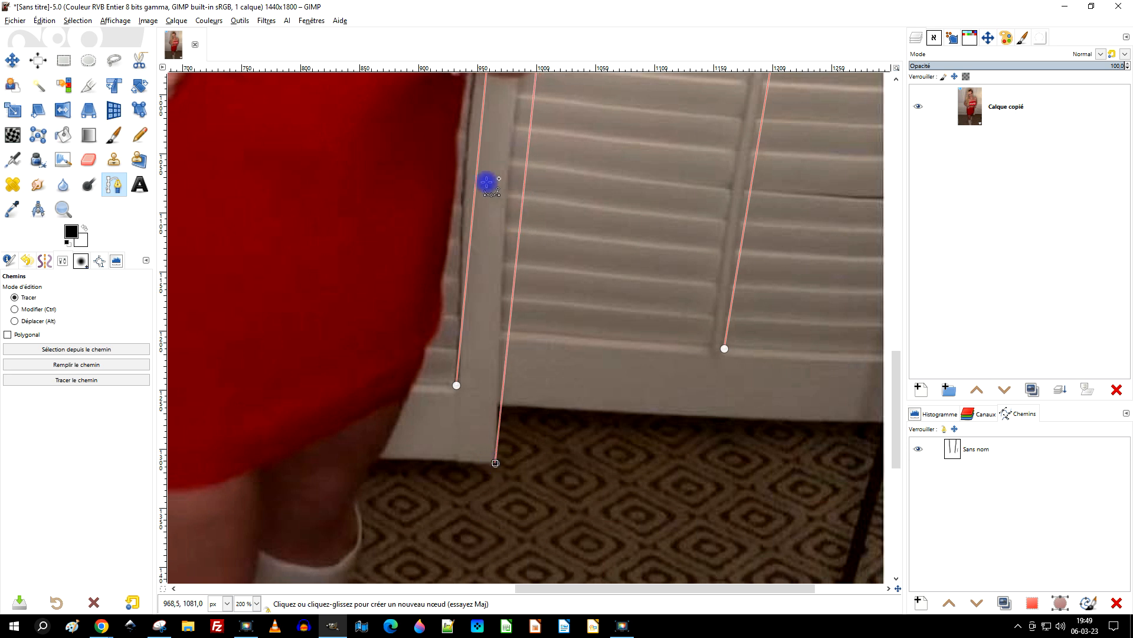
scroll(653, 167, "down", 3)
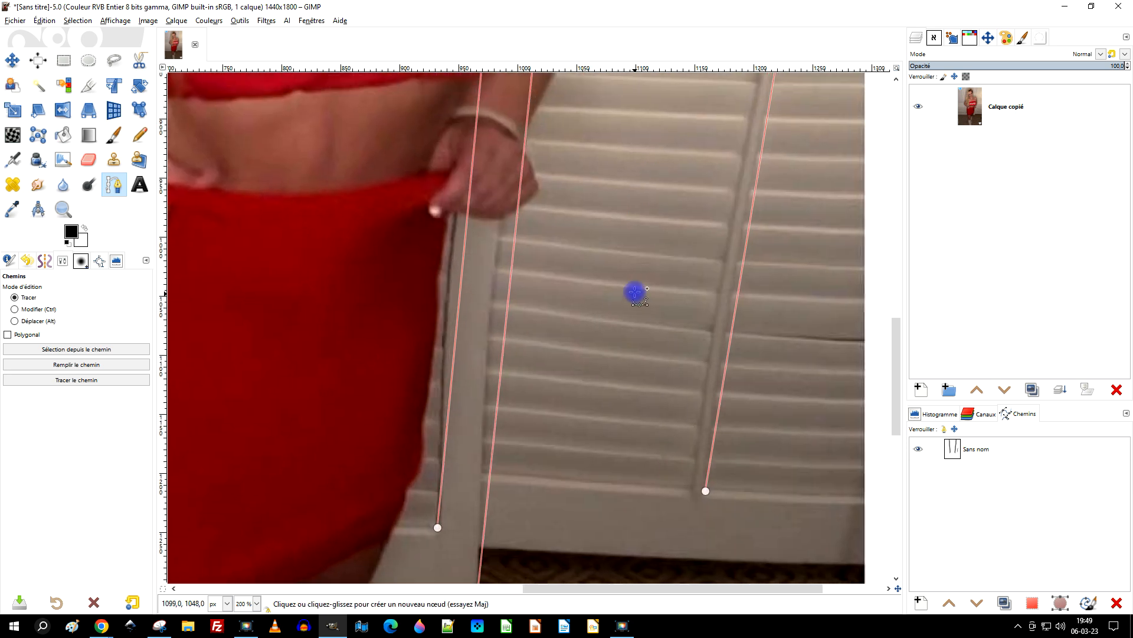
scroll(642, 231, "up", 3)
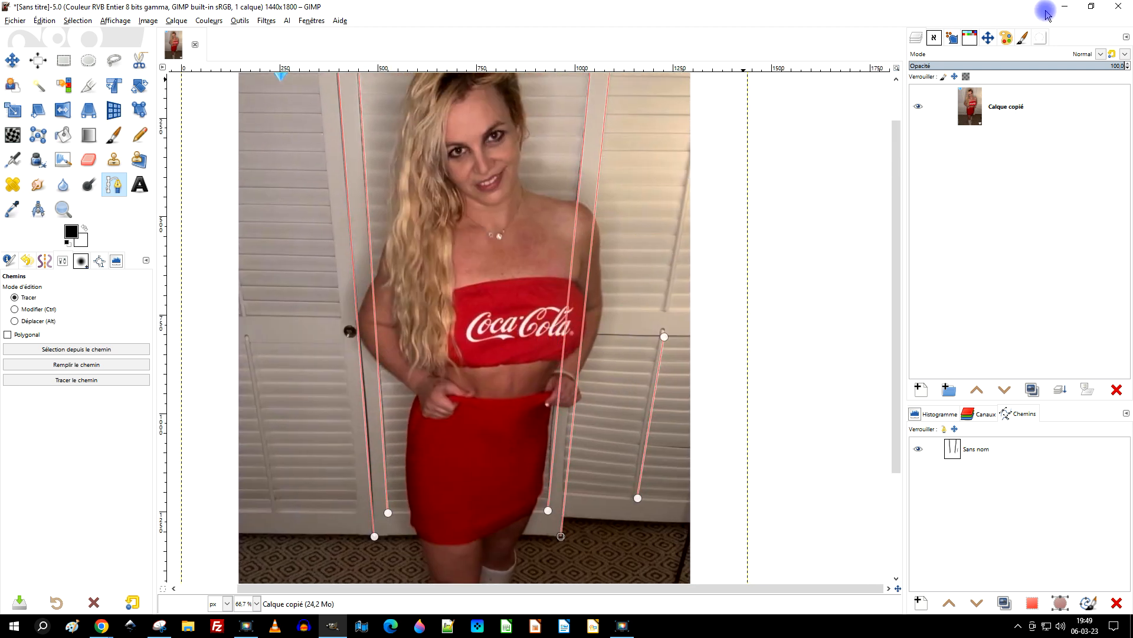
Step: Switch to the browser's Instagram video post, capture the paused video frame with the screen capture tool, and copy the capture
left_click(1063, 6)
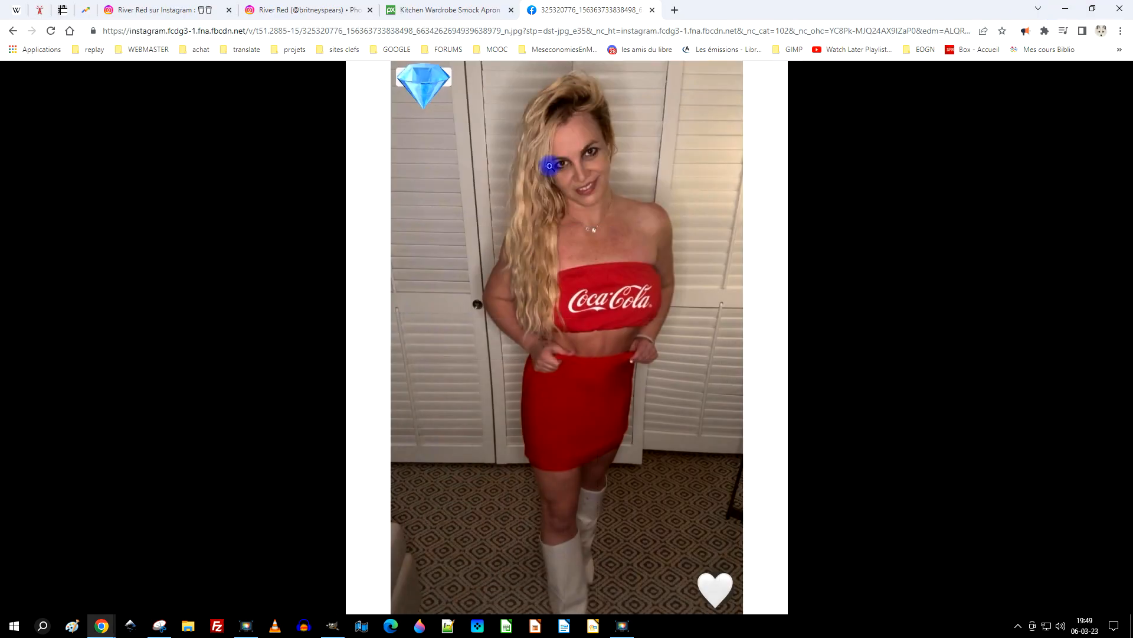
left_click(296, 13)
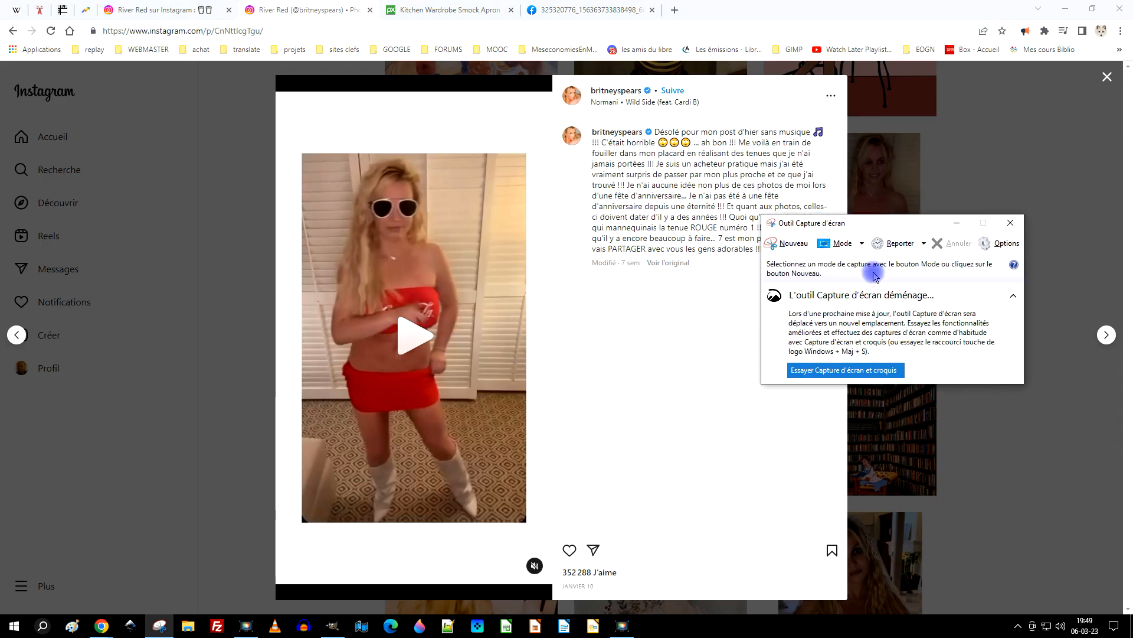
left_click(792, 246)
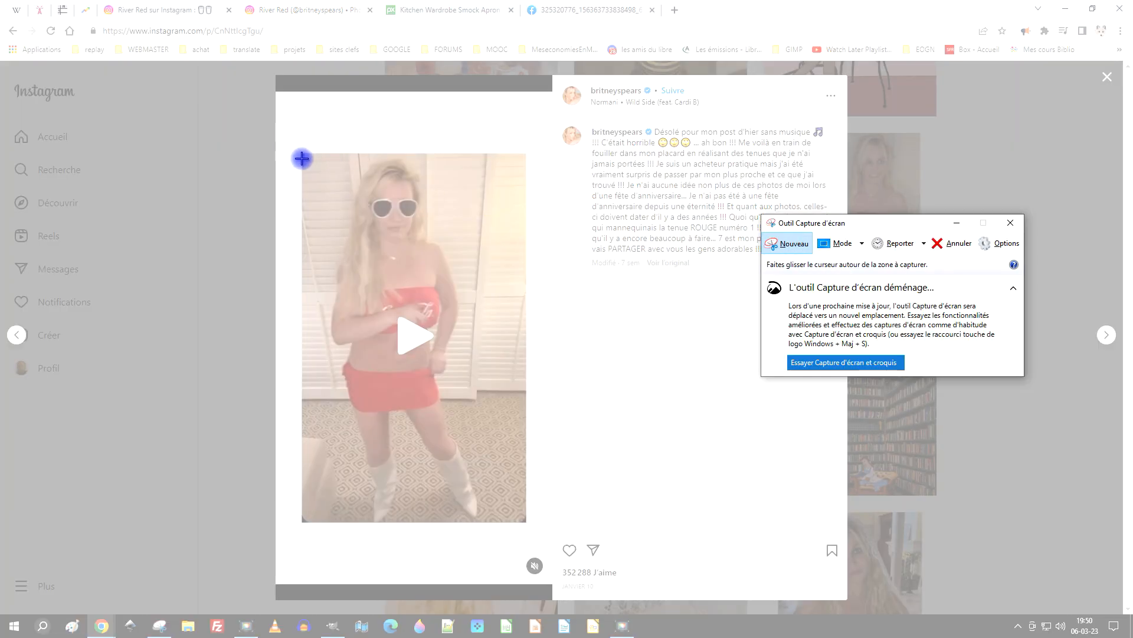
left_click_drag(305, 156, 526, 522)
right_click(400, 265)
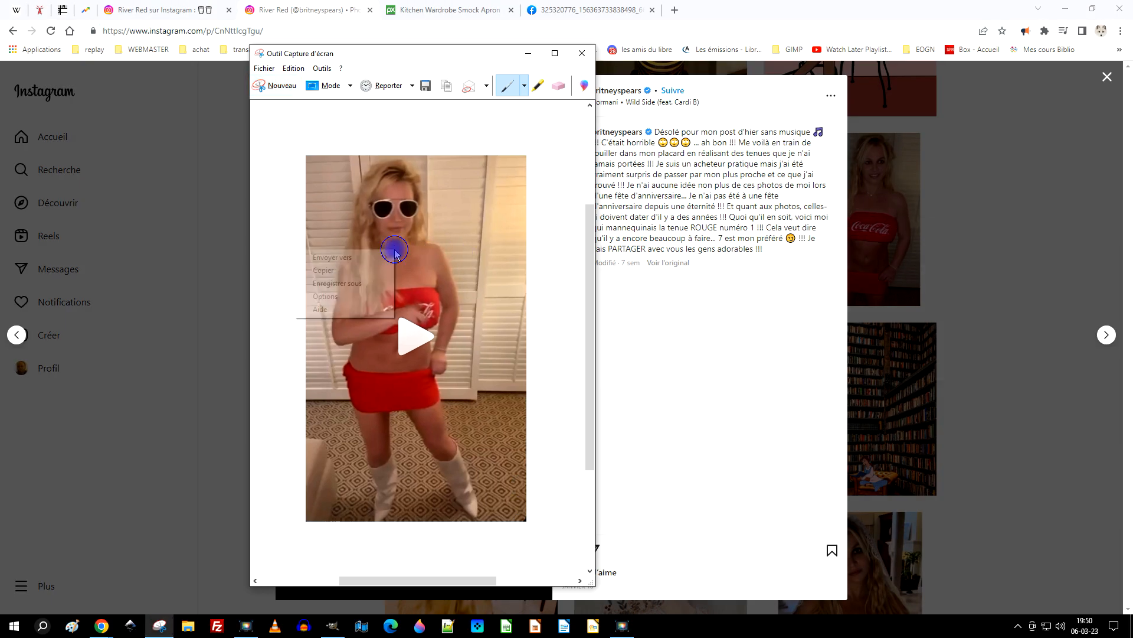
left_click(337, 271)
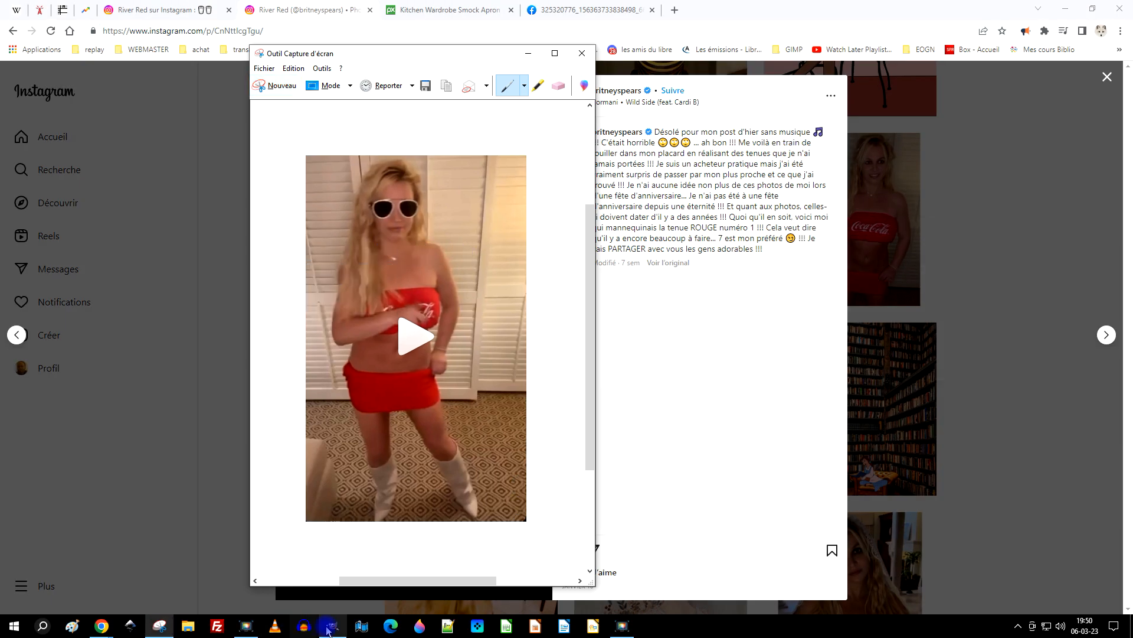
Step: Switch to GIMP and paste the copied video frame as a new image
left_click(327, 630)
left_click(45, 22)
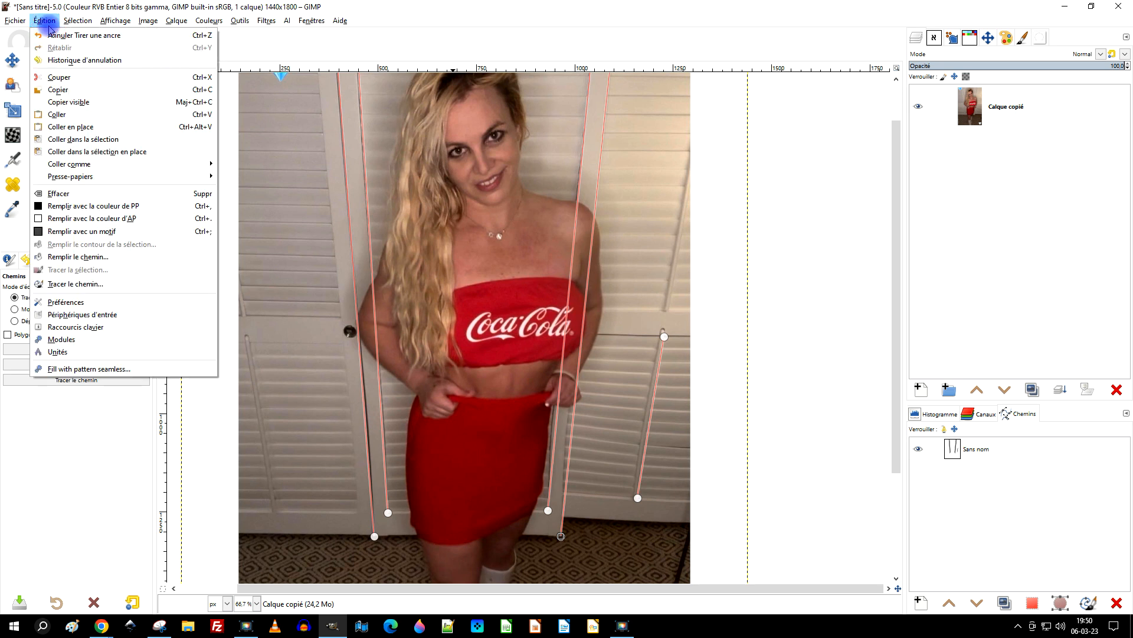
mouse_move(158, 169)
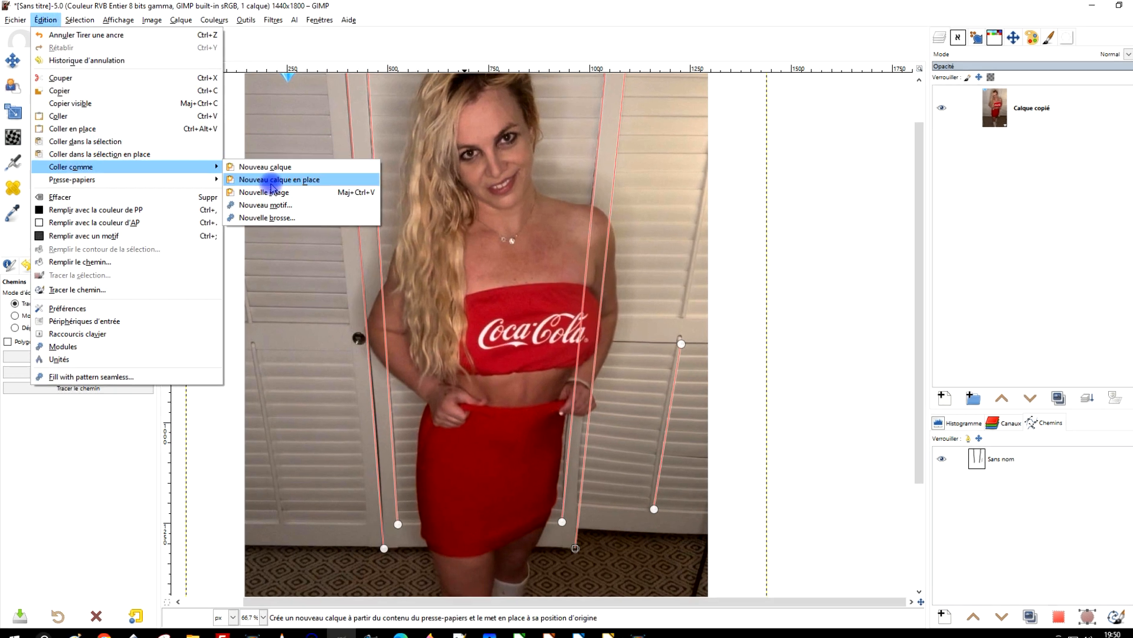
left_click(257, 189)
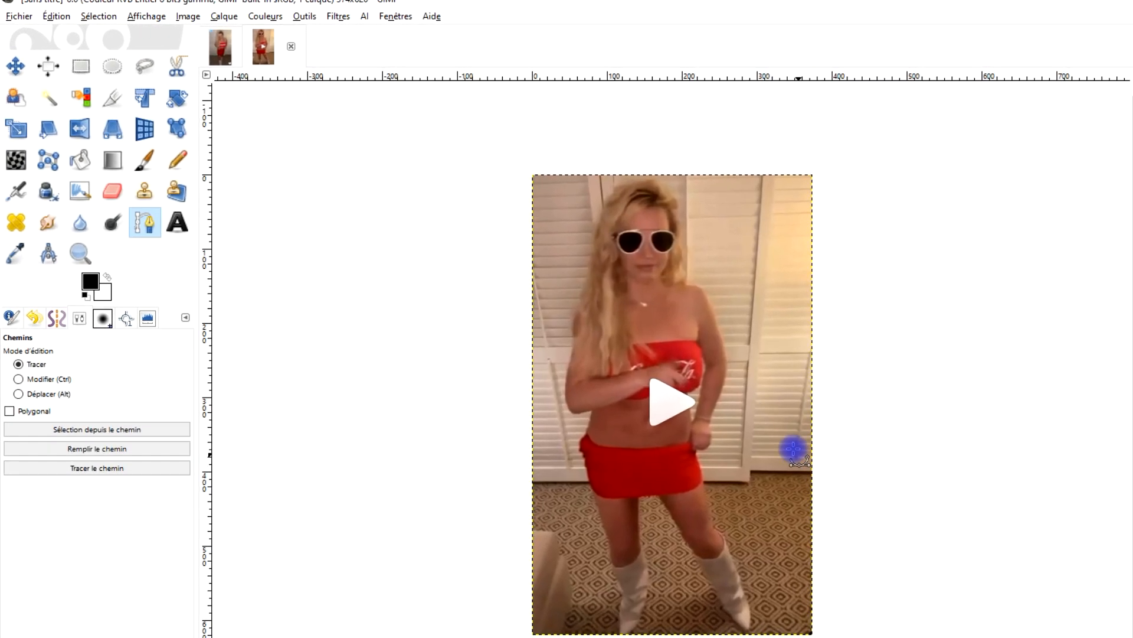
Step: Draw a straight path line along the right inner edge of the middle door's louvred panel, from the frame's top to the panel's bottom
scroll(794, 448, "up", 1)
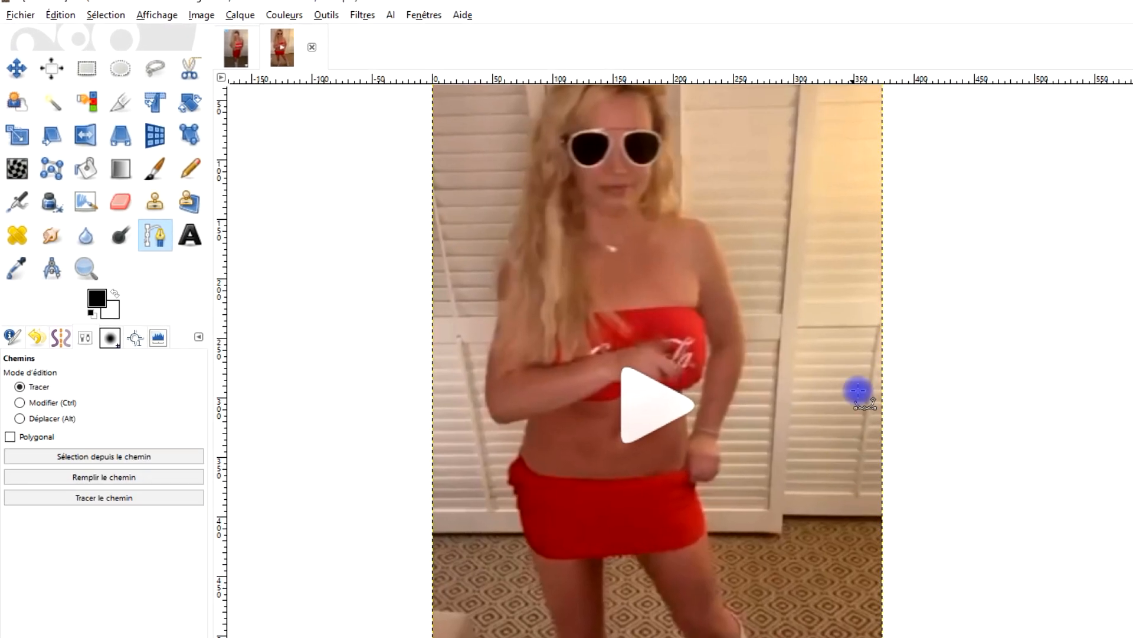
left_click_drag(871, 245, 816, 382)
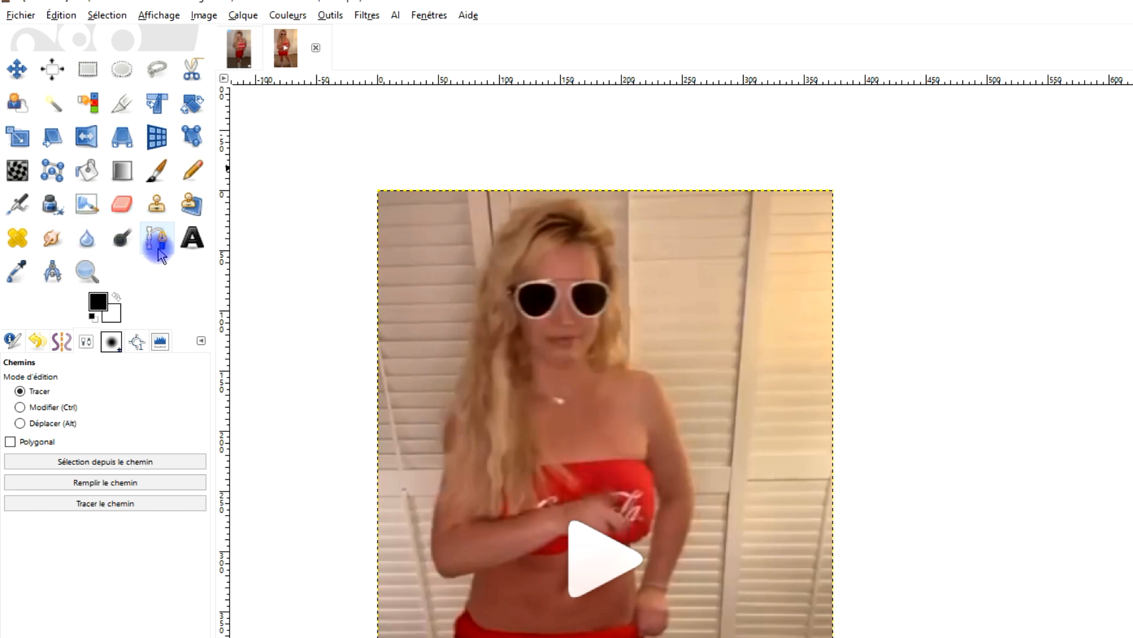
scroll(791, 221, "up", 2)
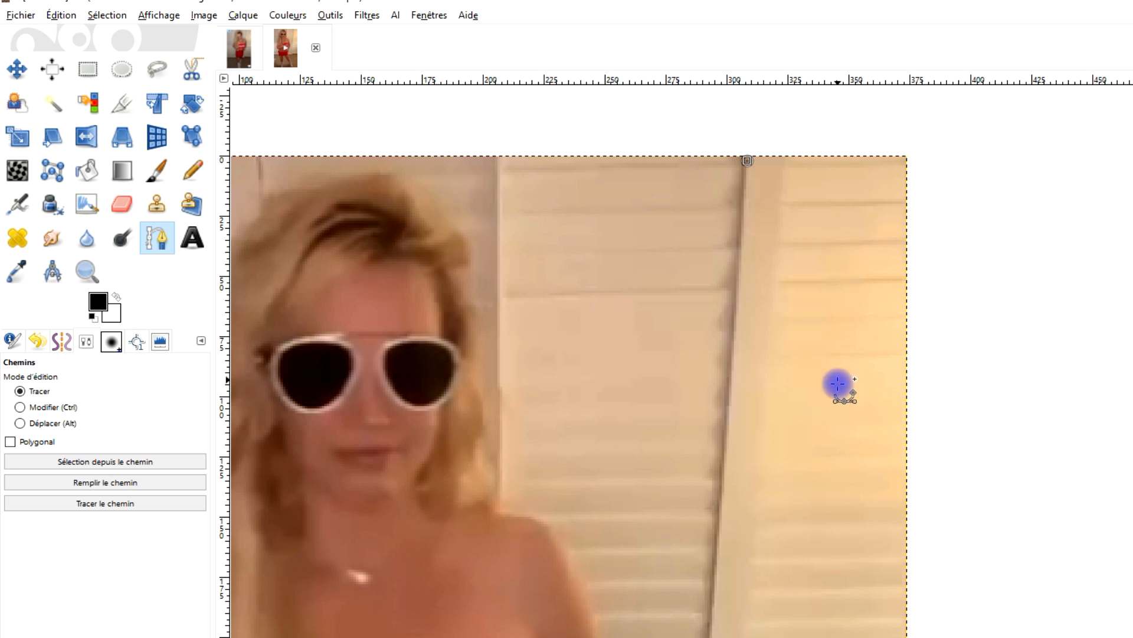
scroll(840, 384, "down", 2)
scroll(832, 481, "down", 1)
scroll(827, 475, "up", 4)
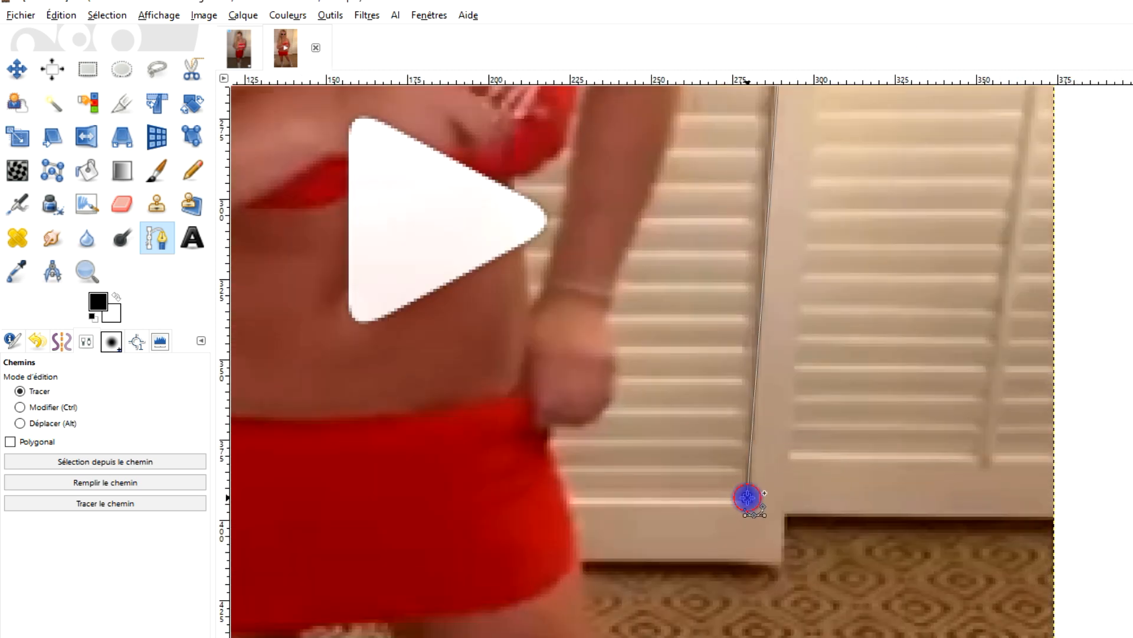
left_click_drag(898, 202, 726, 637)
Step: Add a straight path line along the middle door's right outer edge, from the video frame's top to the door's bottom corner
scroll(723, 271, "up", 7)
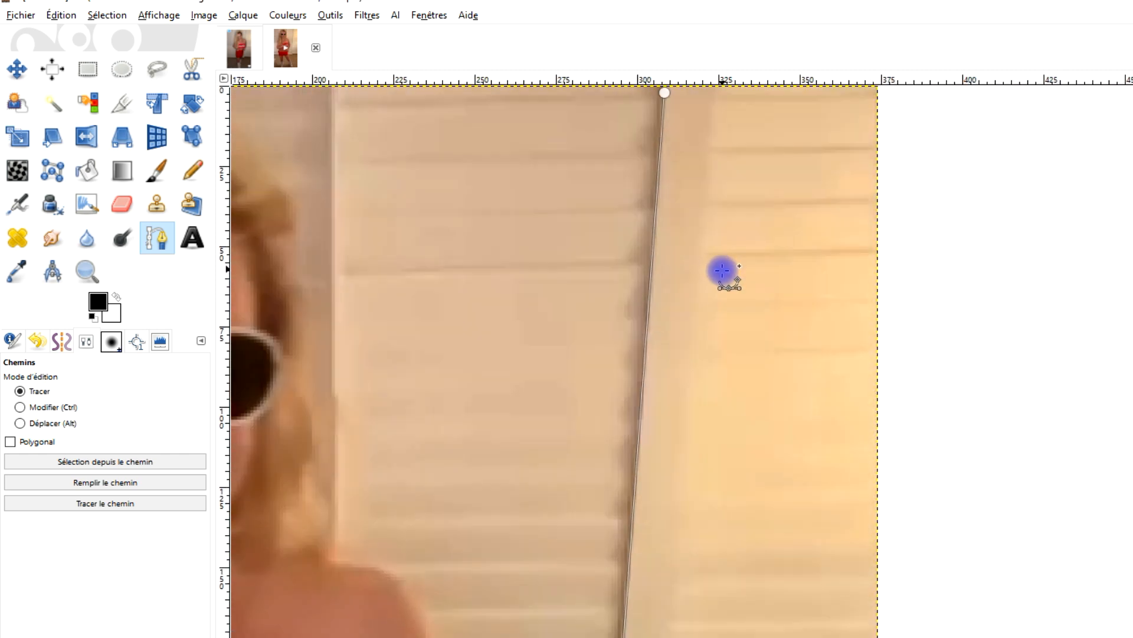
scroll(722, 270, "up", 3)
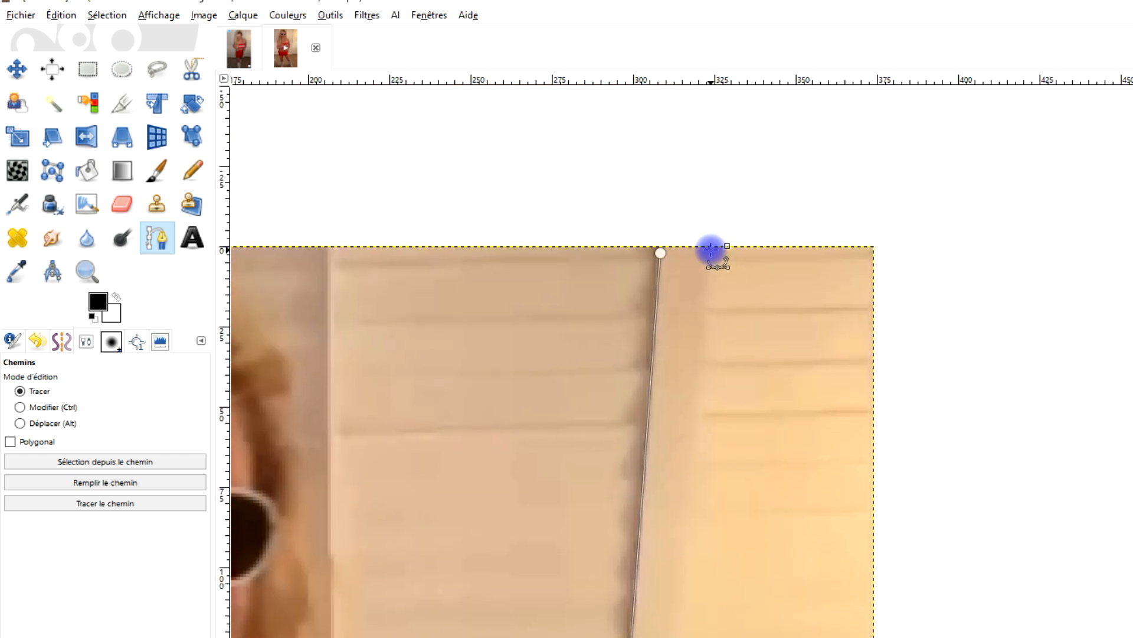
scroll(712, 250, "down", 10)
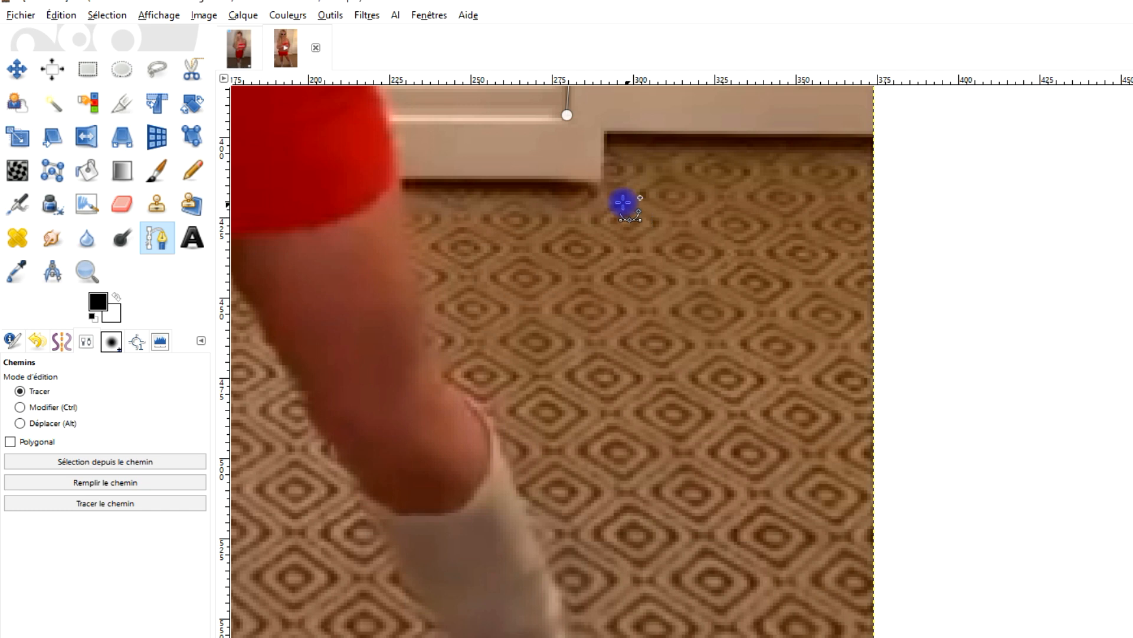
scroll(754, 147, "down", 3)
left_click_drag(754, 147, 729, 567)
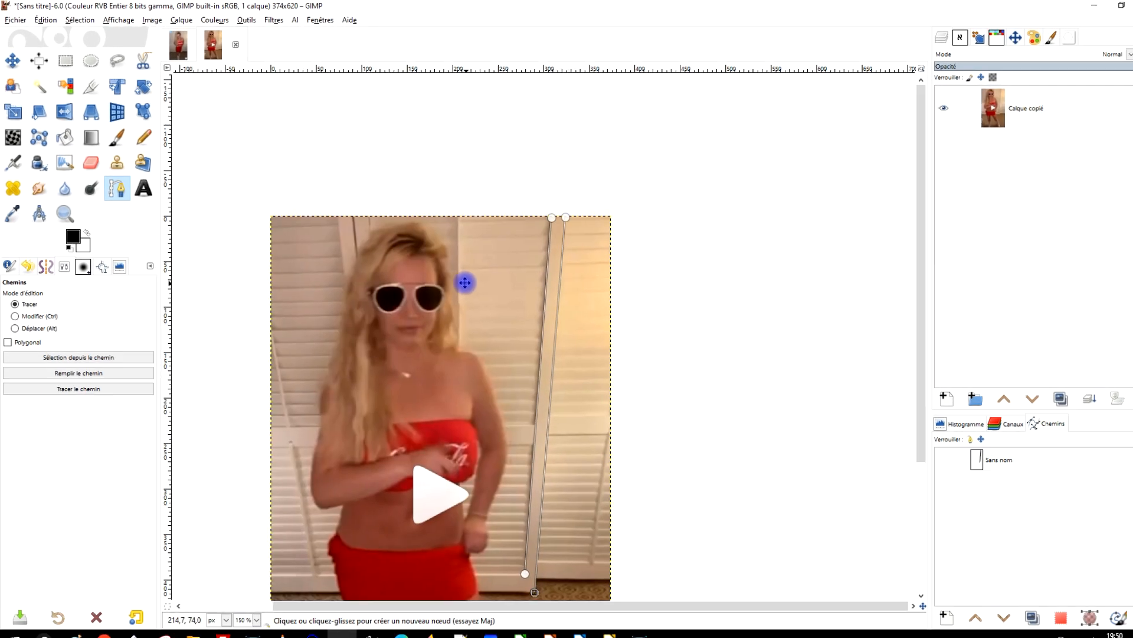
Step: Turn on the visibility of the path drawn on the video frame, and switch back to the first photo's image
scroll(549, 354, "up", 3)
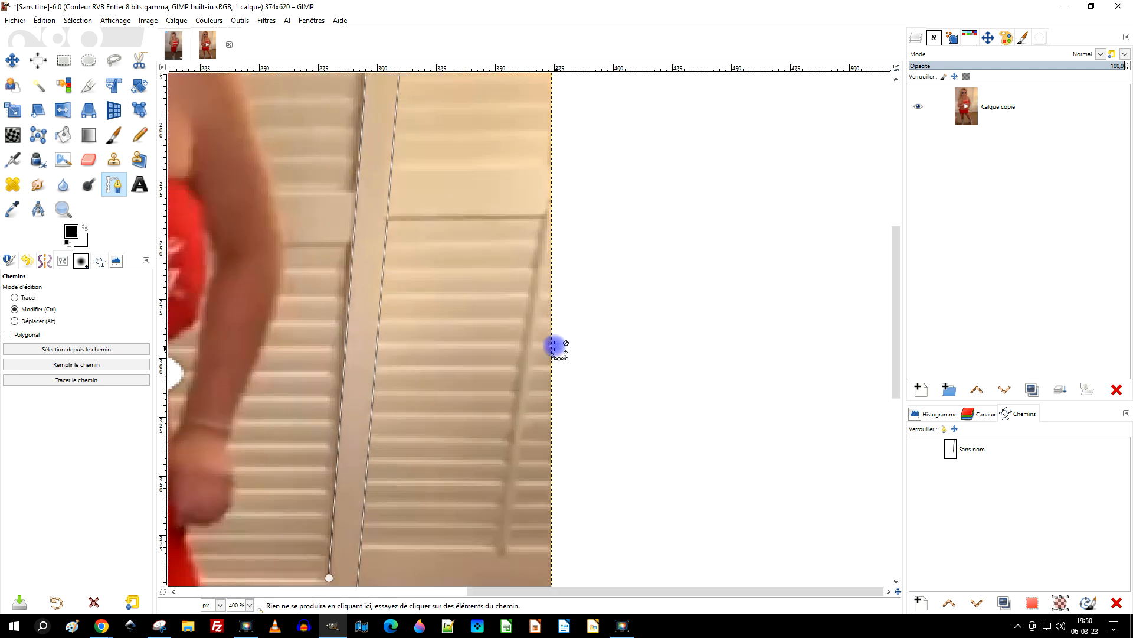
scroll(519, 336, "down", 3)
scroll(585, 317, "up", 1)
left_click_drag(584, 317, 584, 336)
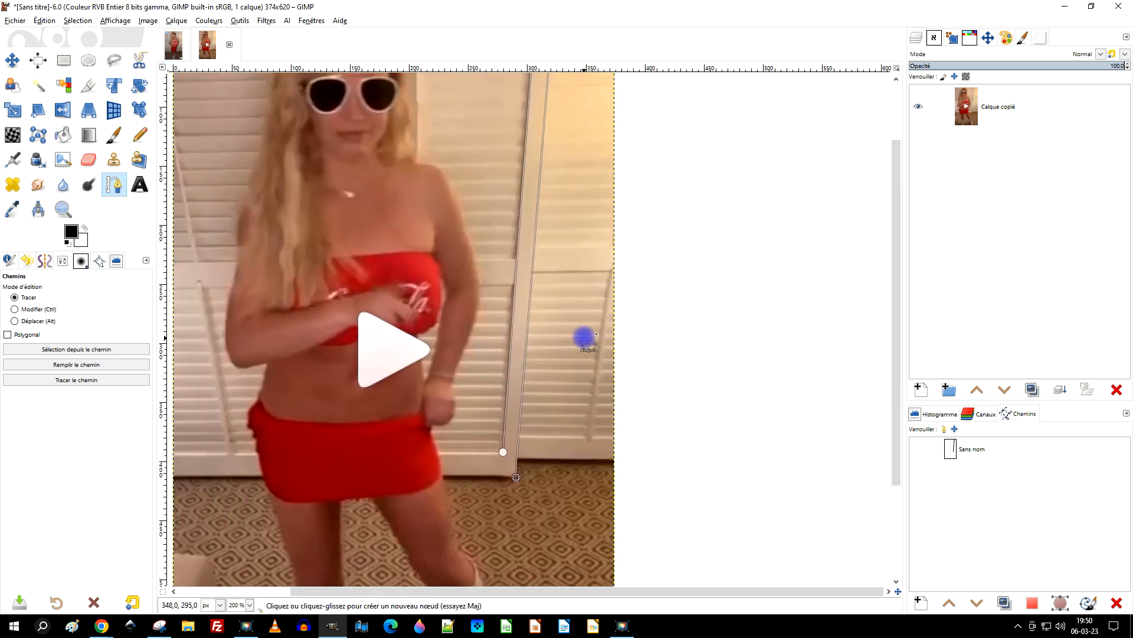
scroll(458, 271, "down", 2)
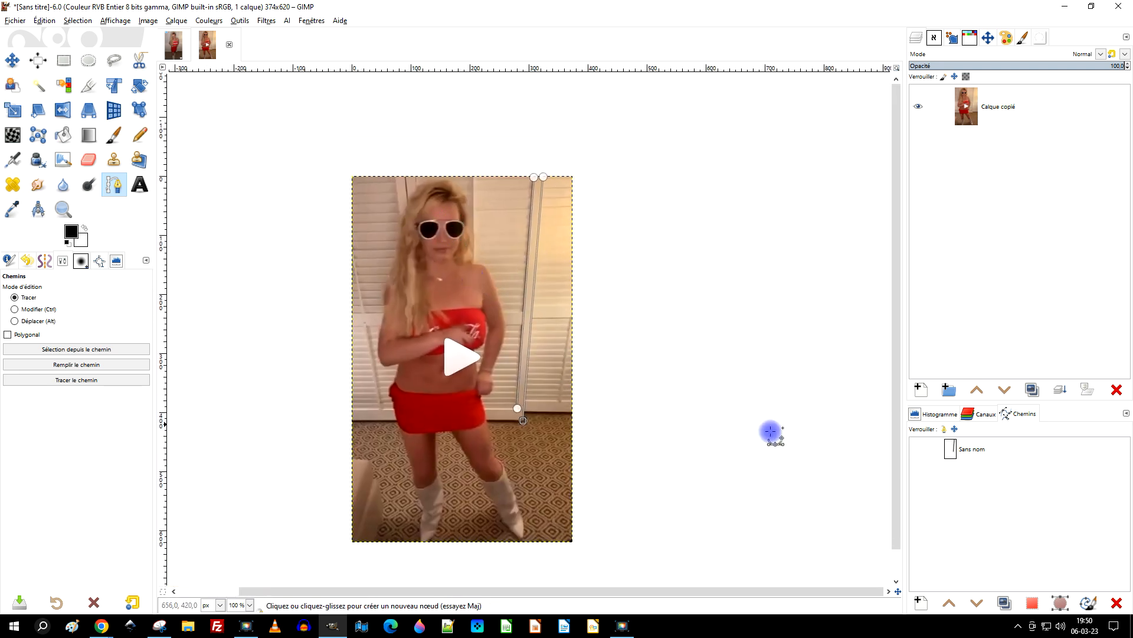
left_click(919, 449)
scroll(572, 319, "up", 1)
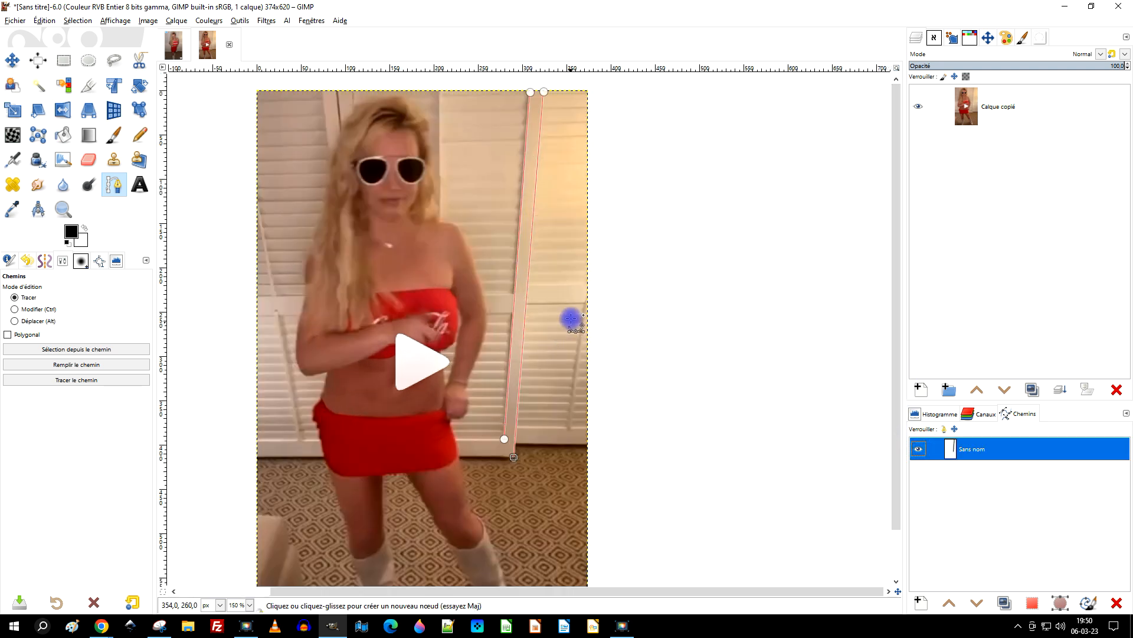
left_click(171, 44)
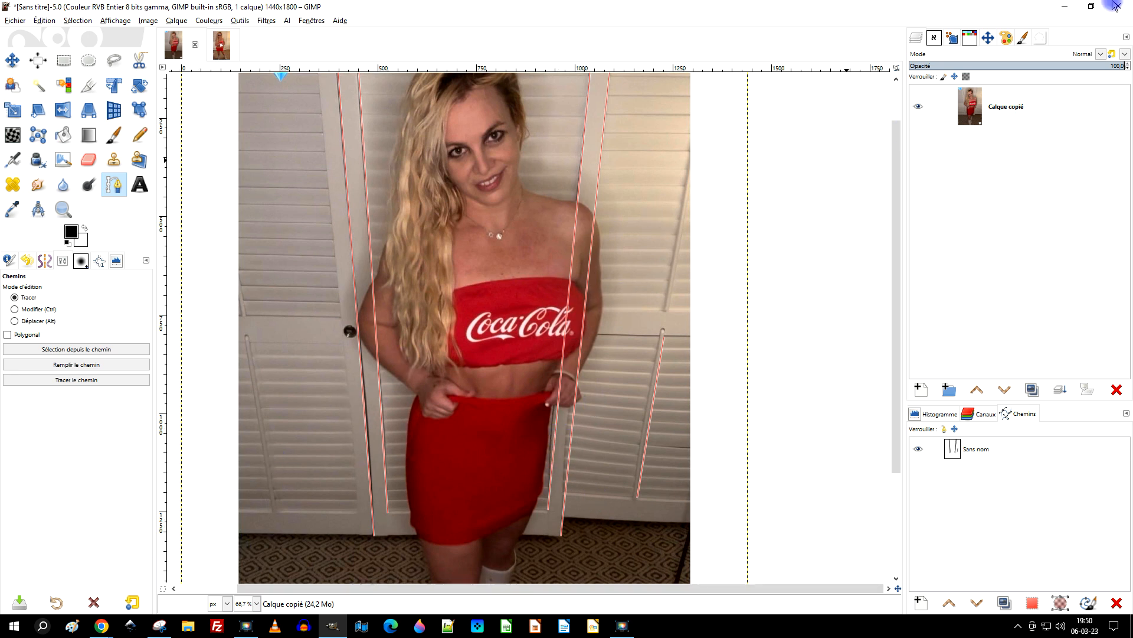
Step: Switch to the browser, close the screen capture tool, and play the Instagram video briefly before pausing it
left_click(1054, 8)
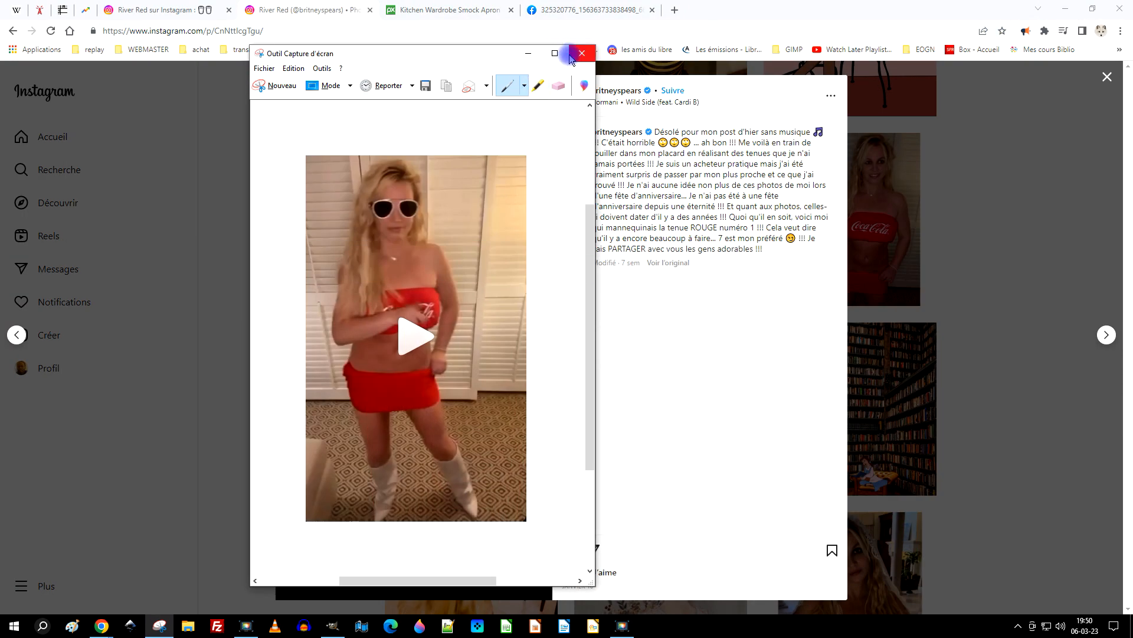
left_click(578, 54)
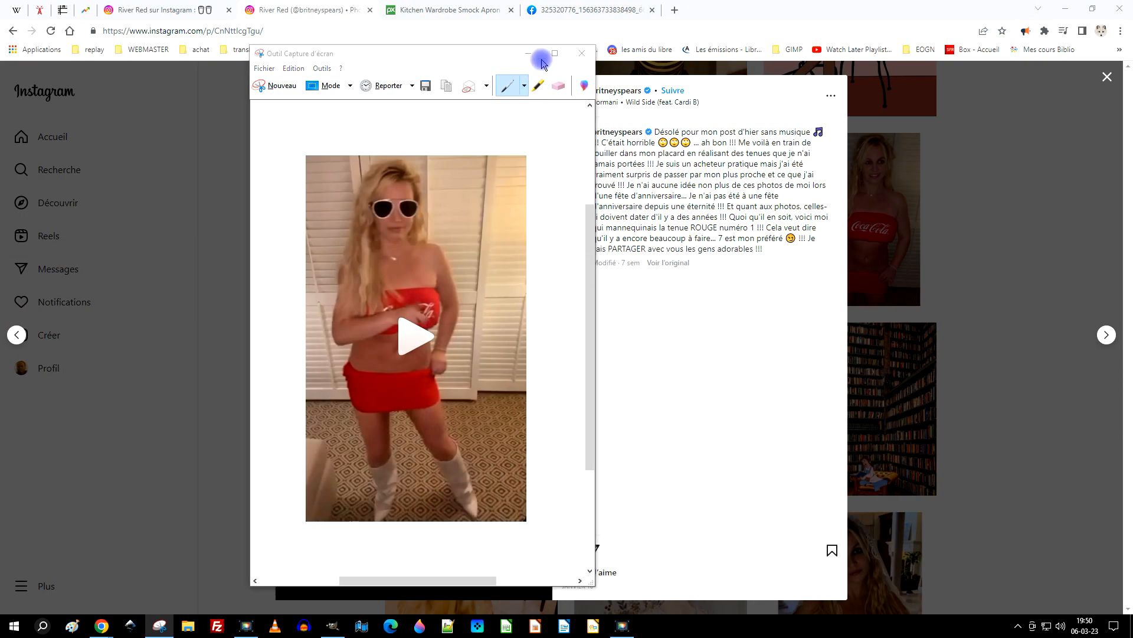
left_click(486, 332)
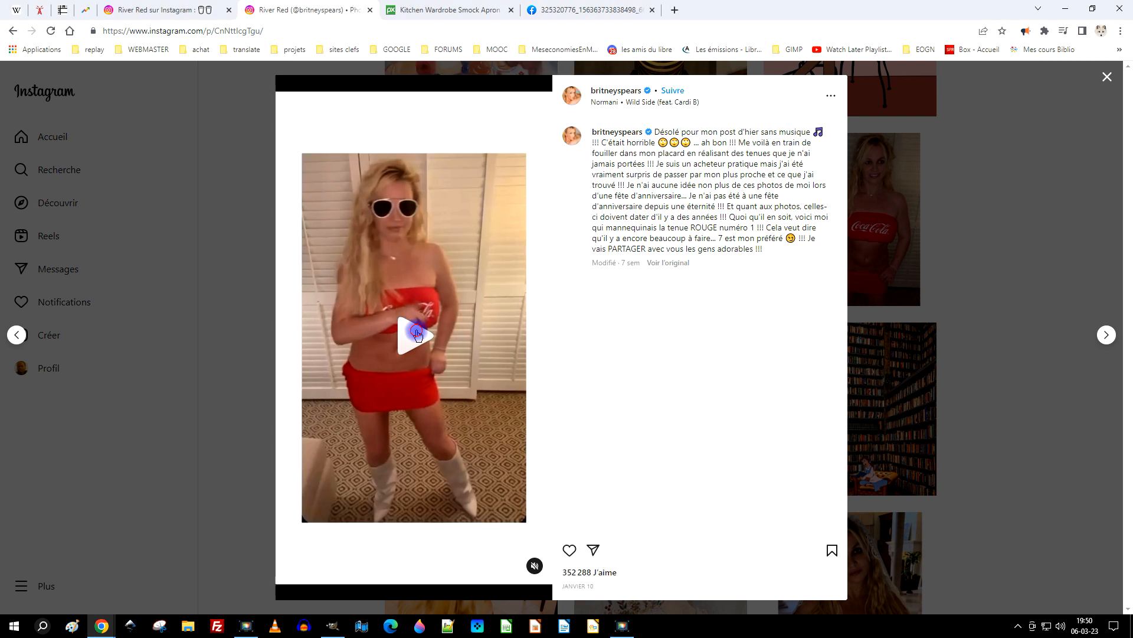
left_click(418, 326)
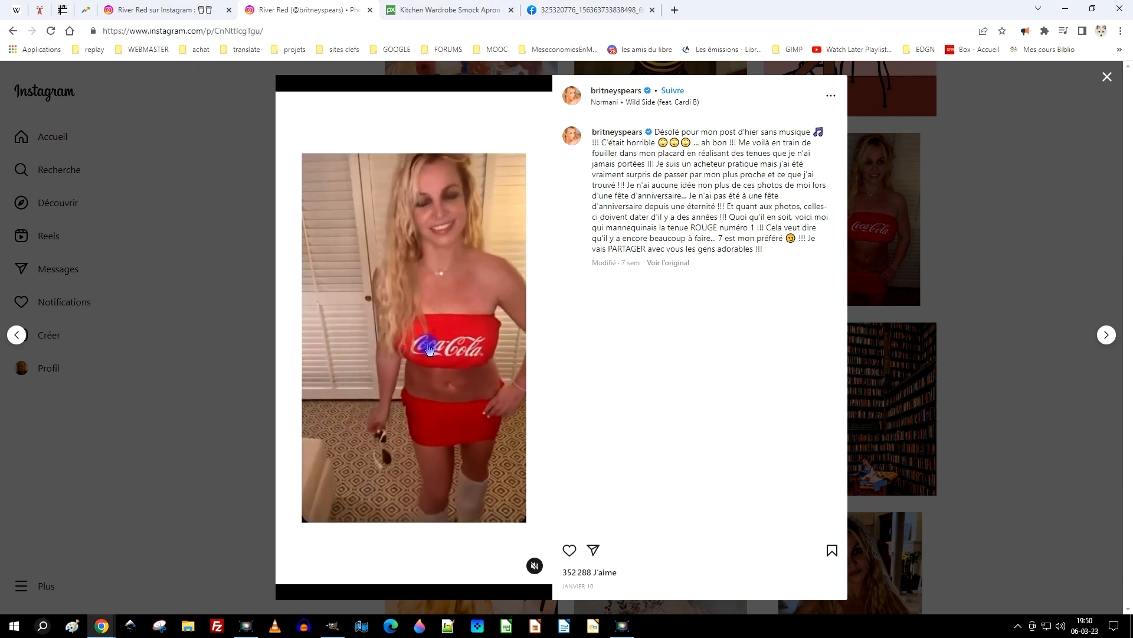
left_click(489, 328)
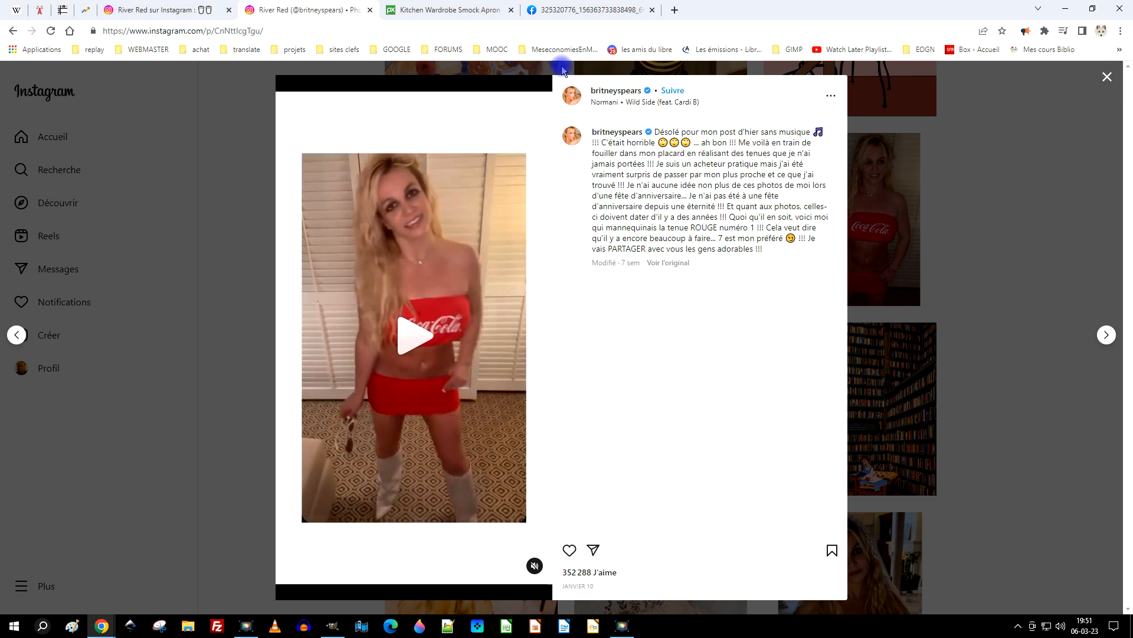
Step: Open the Pixabay apron photo at 1280×1920 in its own page and copy the image
left_click(442, 9)
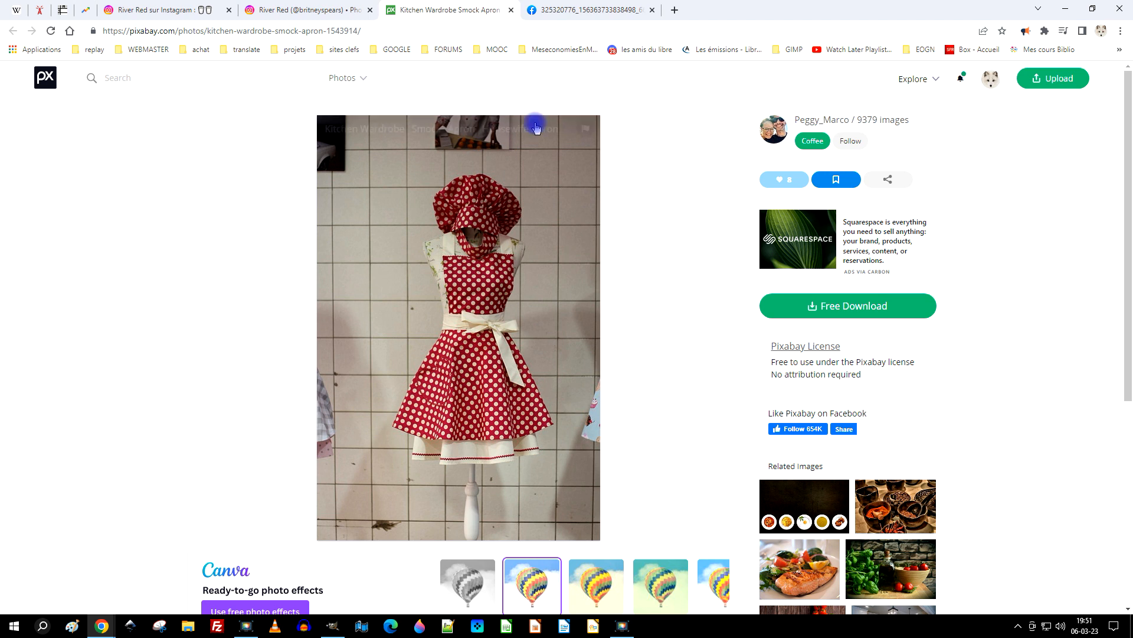
left_click(843, 306)
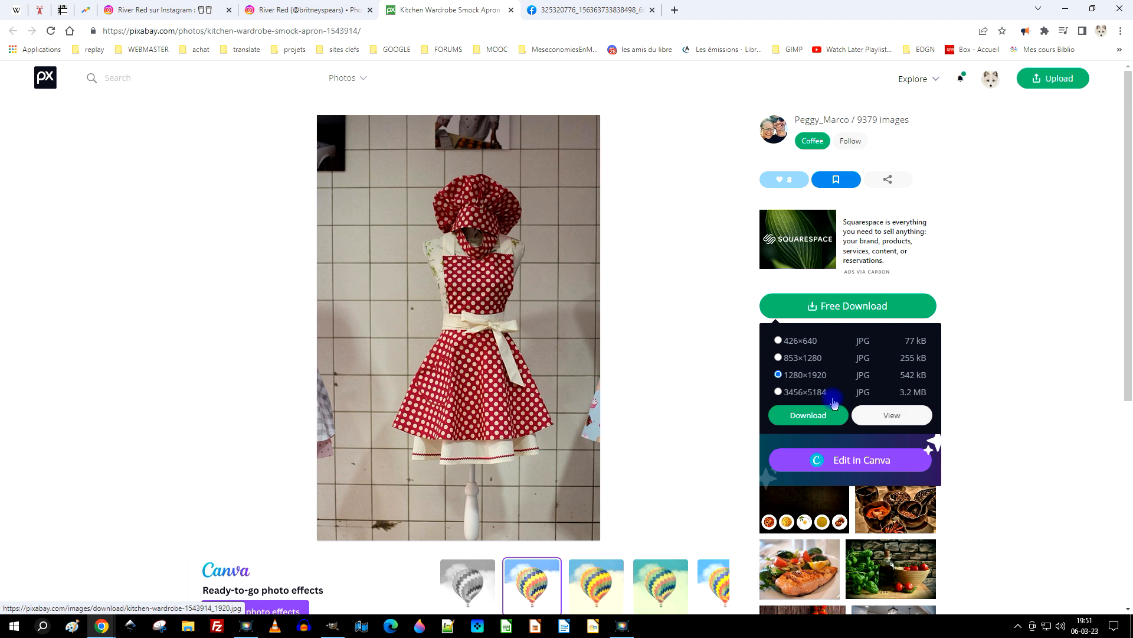
left_click(892, 415)
right_click(549, 242)
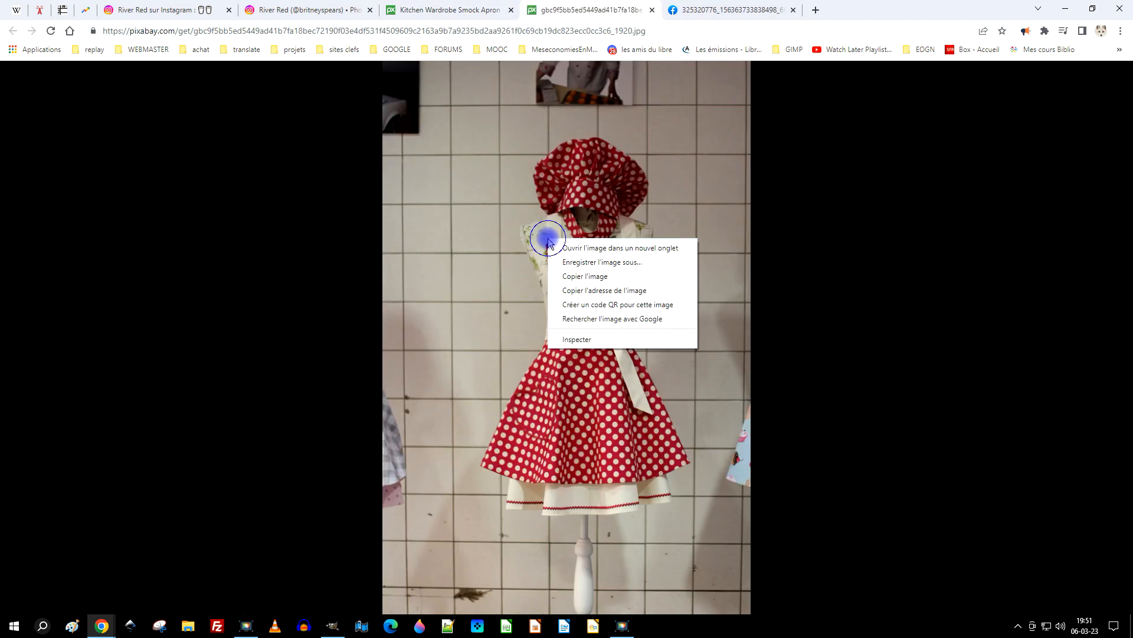
left_click(586, 277)
Step: Switch to GIMP and paste the copied apron photo as a new image
left_click(333, 626)
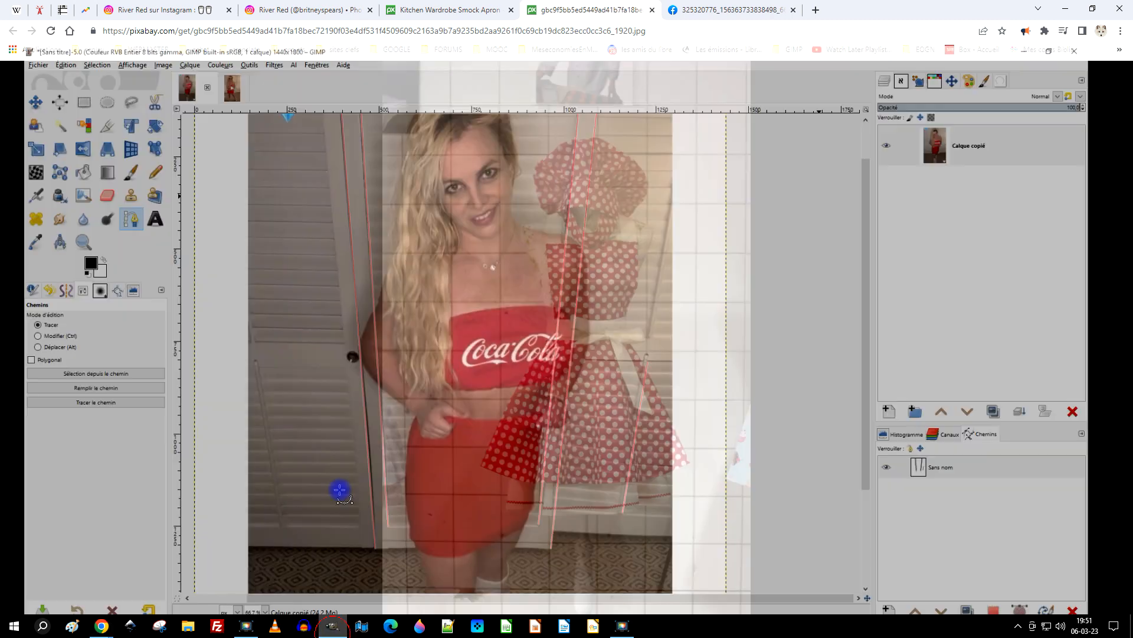
left_click(44, 22)
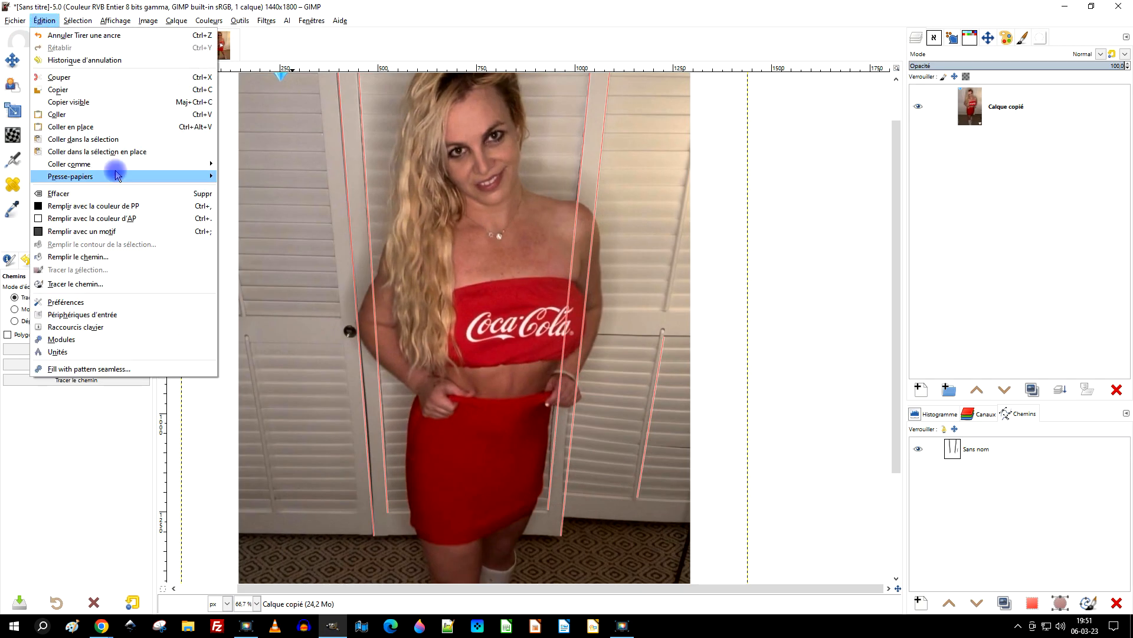
mouse_move(133, 169)
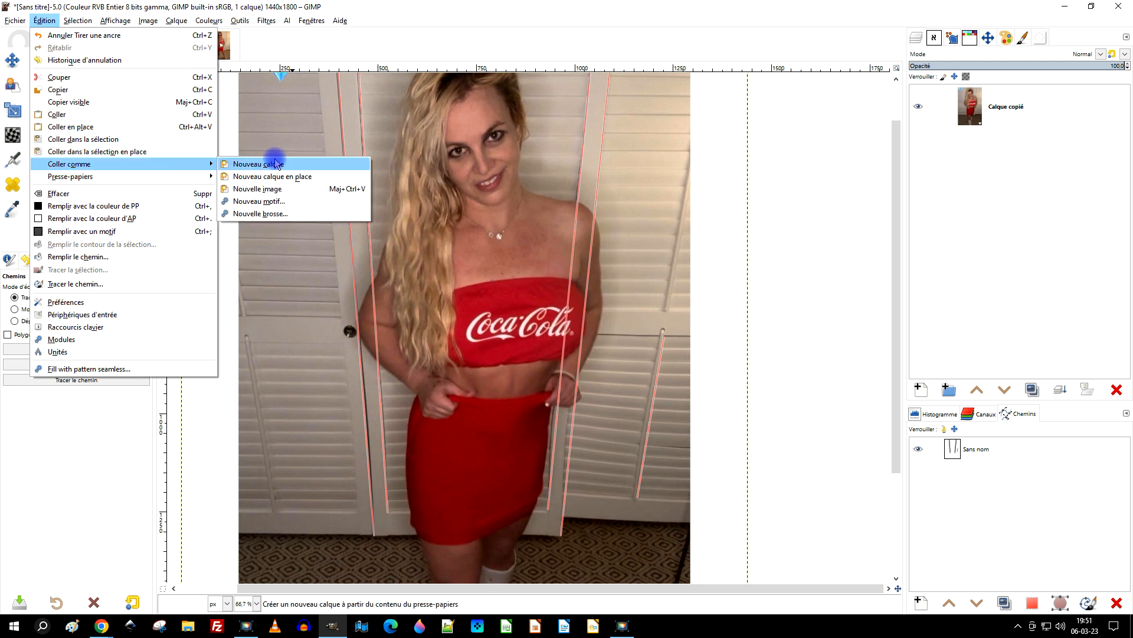
left_click(265, 192)
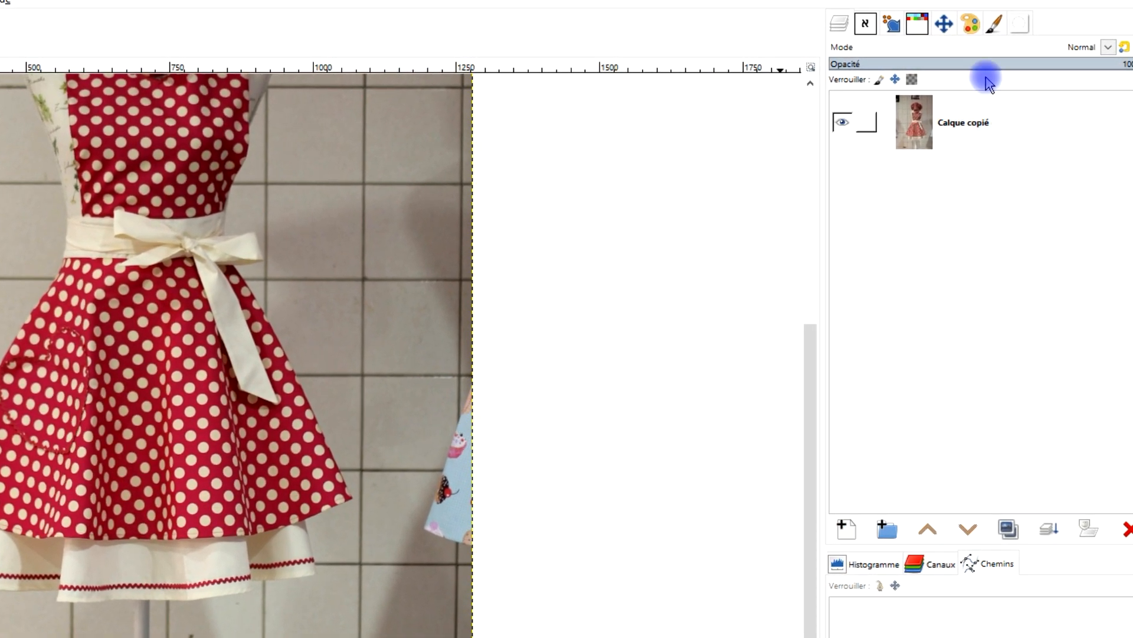
Step: Rename the apron photo's layer as original, duplicate it and name the copy mur
double_click(962, 122)
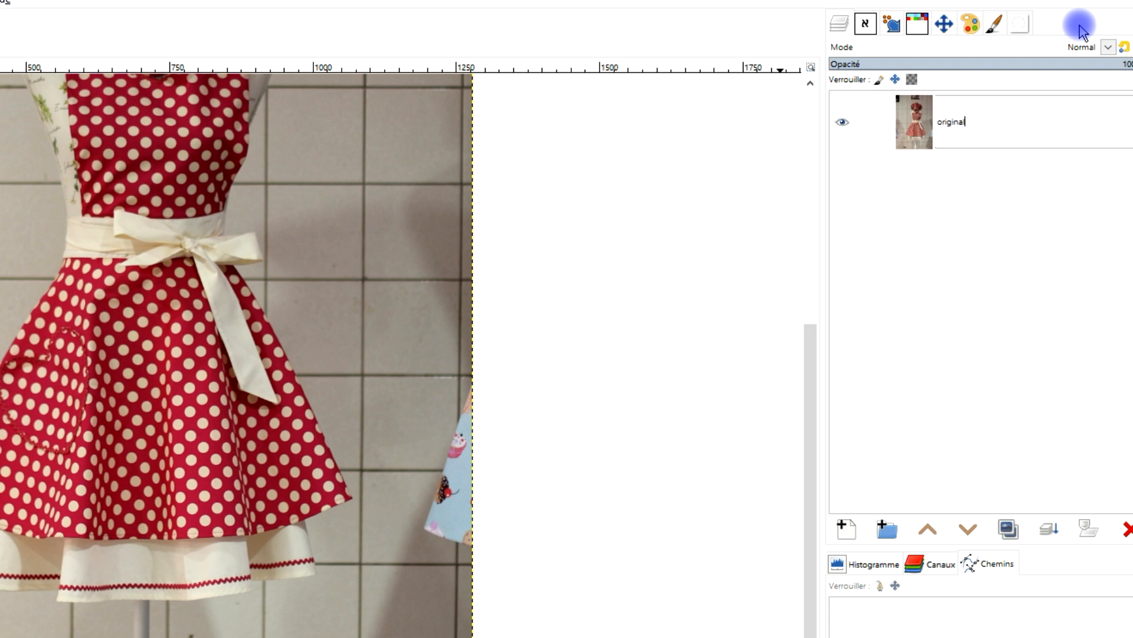
key("Return")
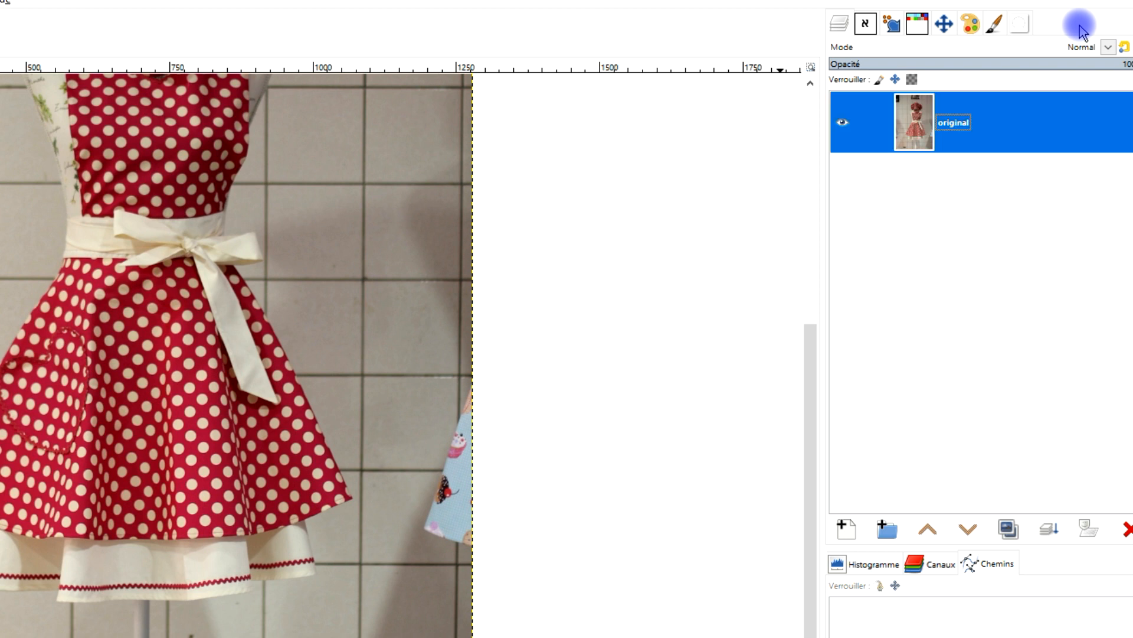
left_click(1009, 529)
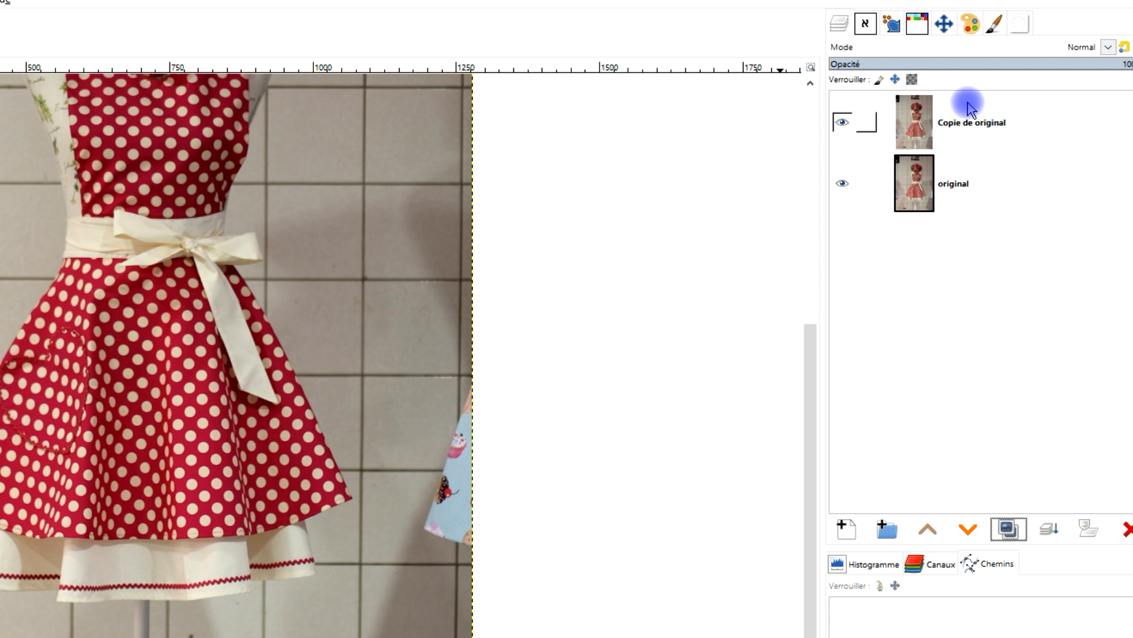
double_click(959, 124)
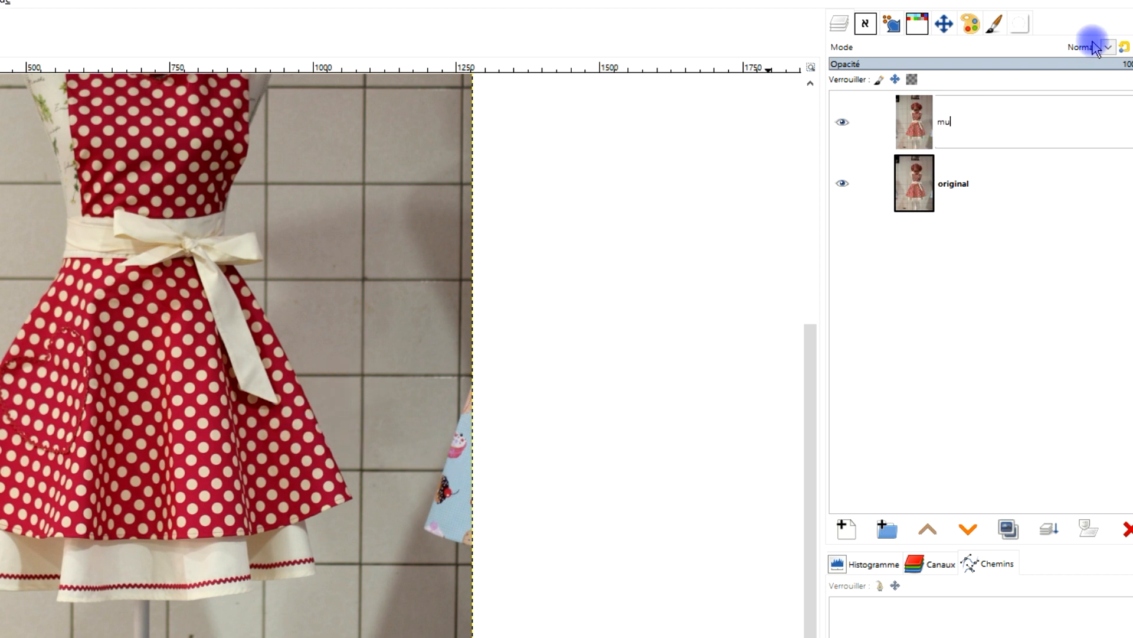
key("Return")
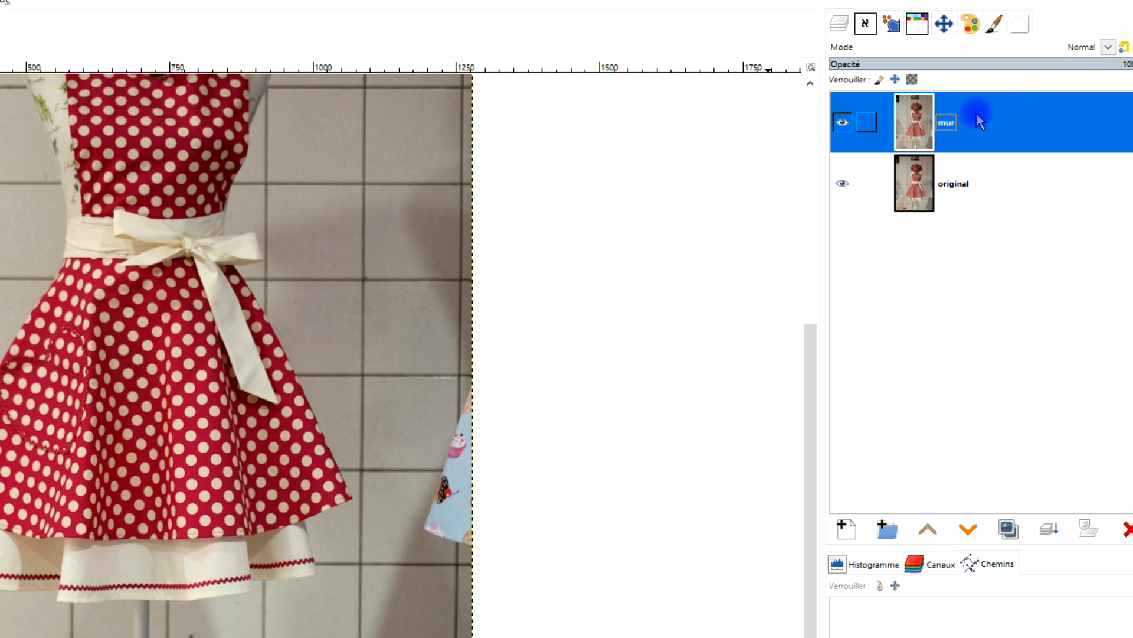
Step: Add an alpha channel to the mur layer
right_click(921, 127)
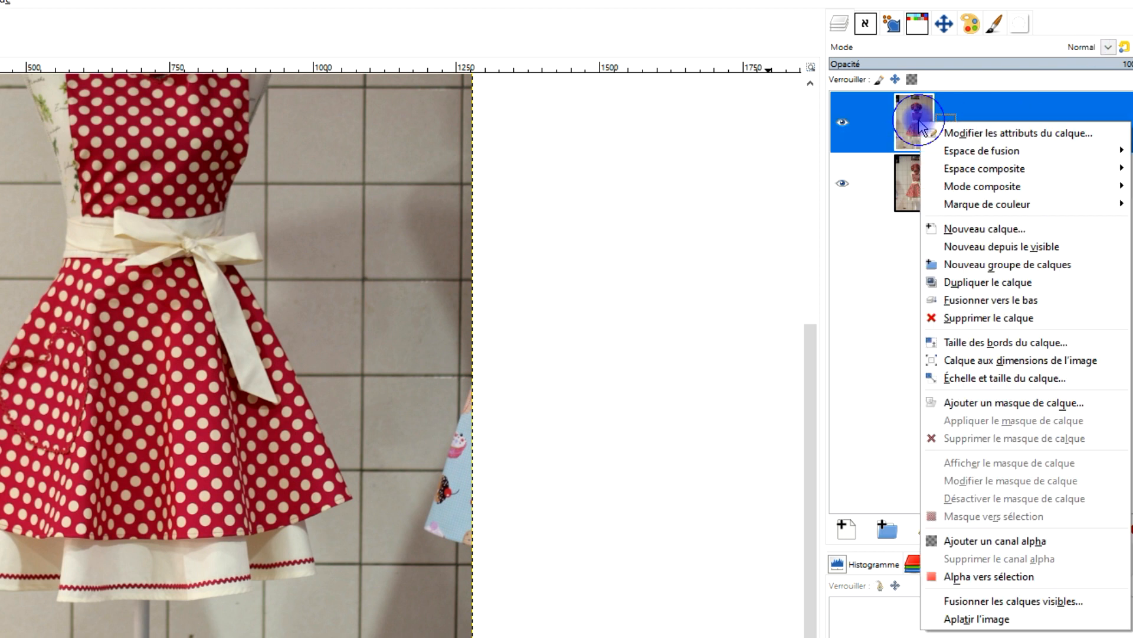
left_click(971, 541)
left_click(754, 157)
left_click(113, 362)
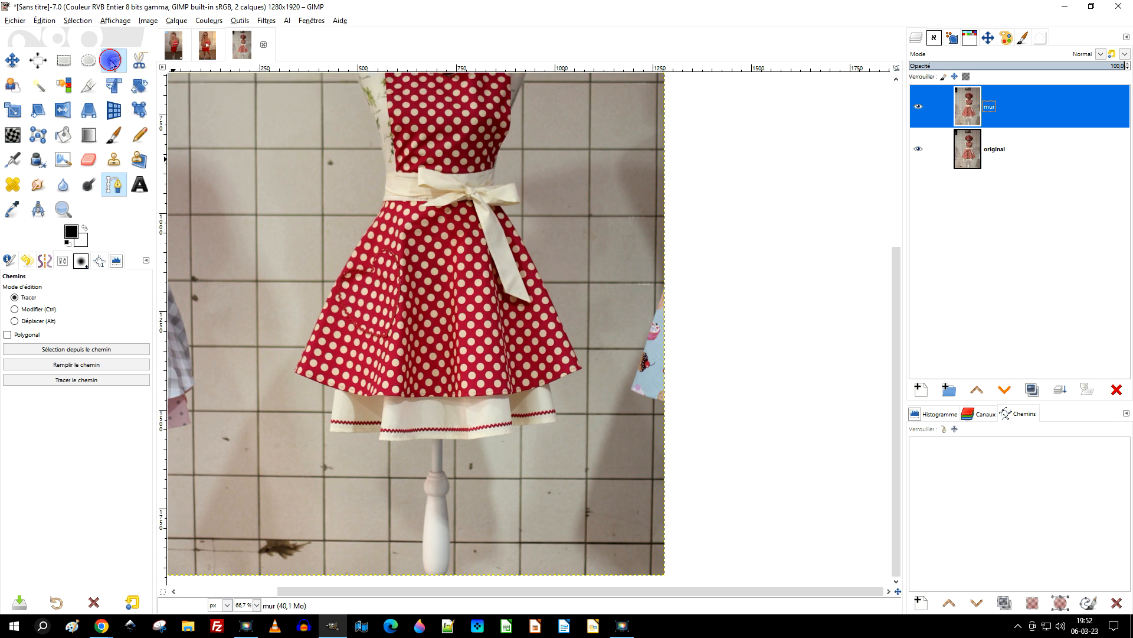
Step: Outline the skirt's lower right part with a Free Select polygon, following its outer edge and hem and avoiding the white ribbon
left_click(113, 60)
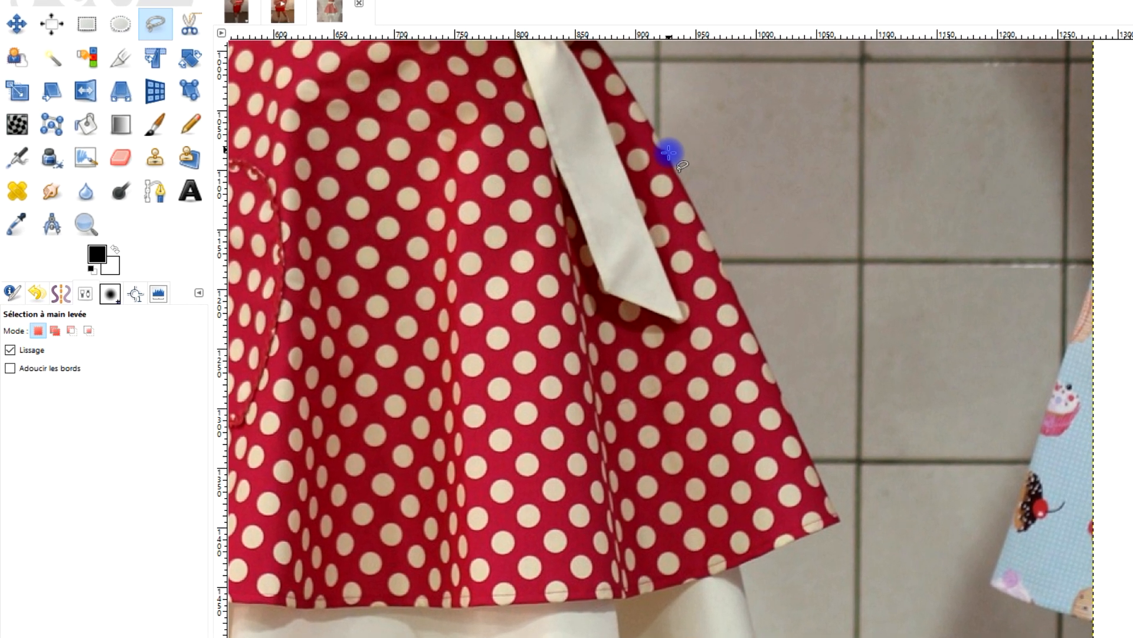
left_click(668, 153)
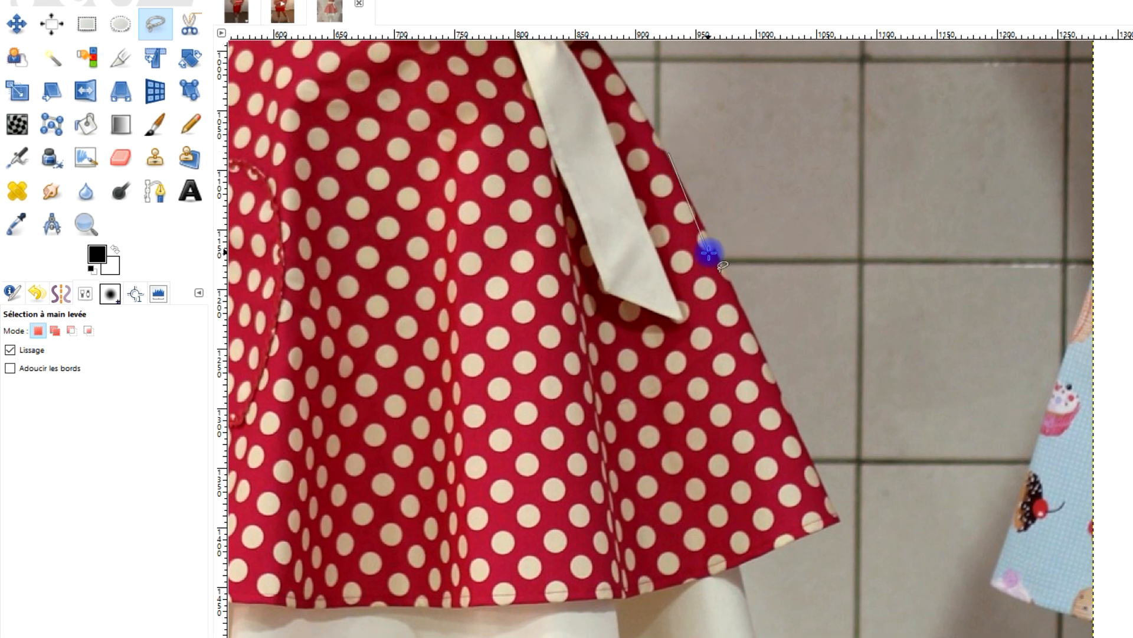
left_click(816, 468)
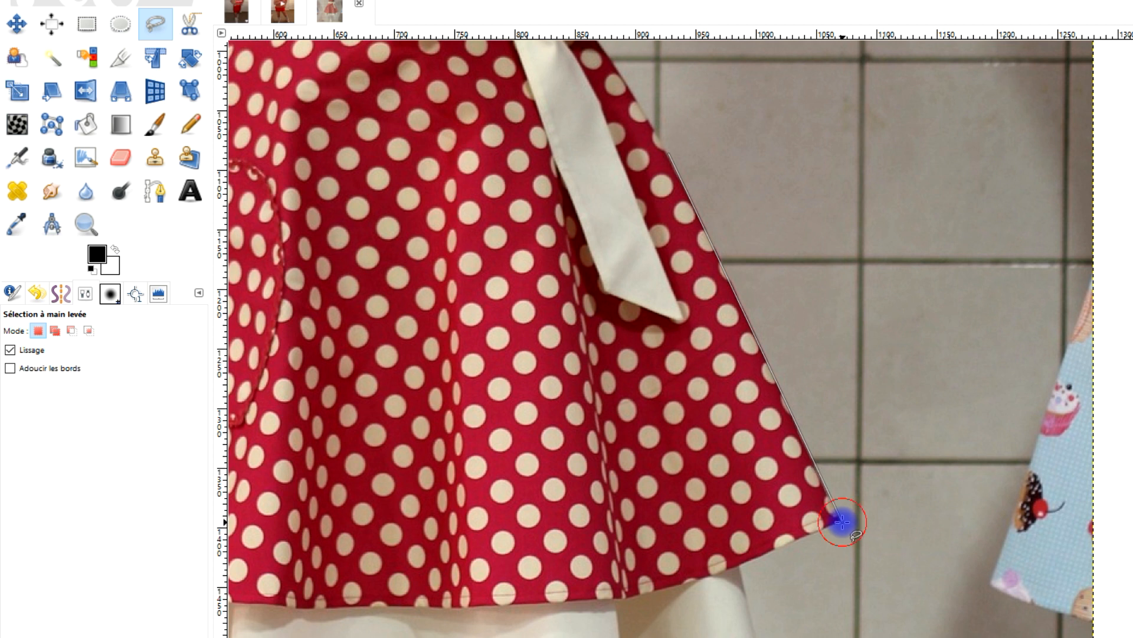
left_click(843, 521)
left_click(813, 533)
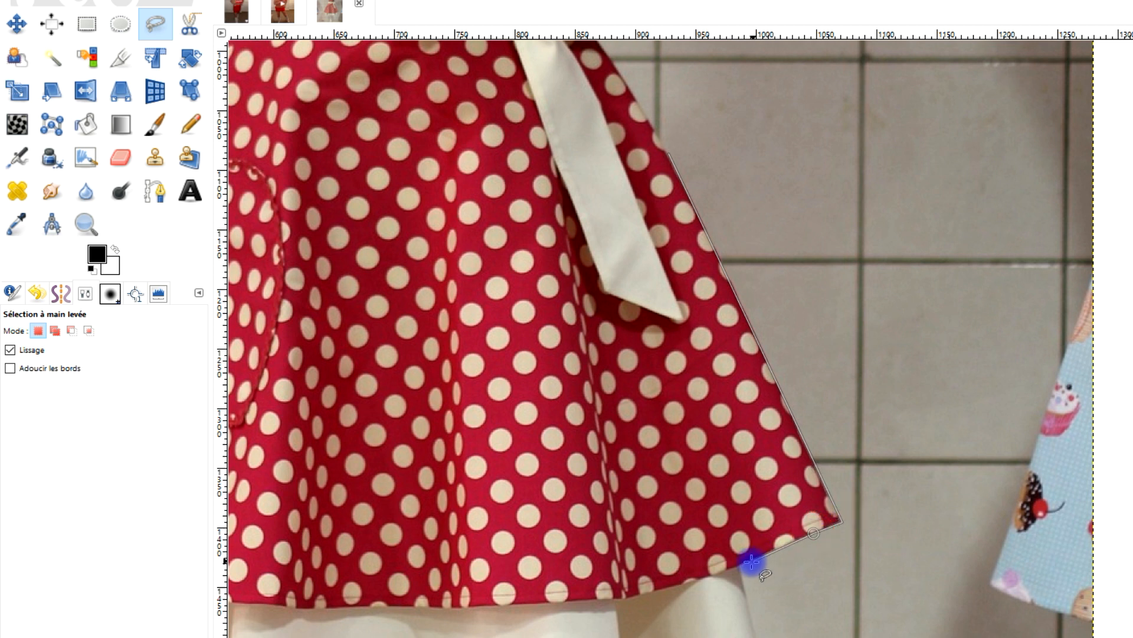
left_click(733, 568)
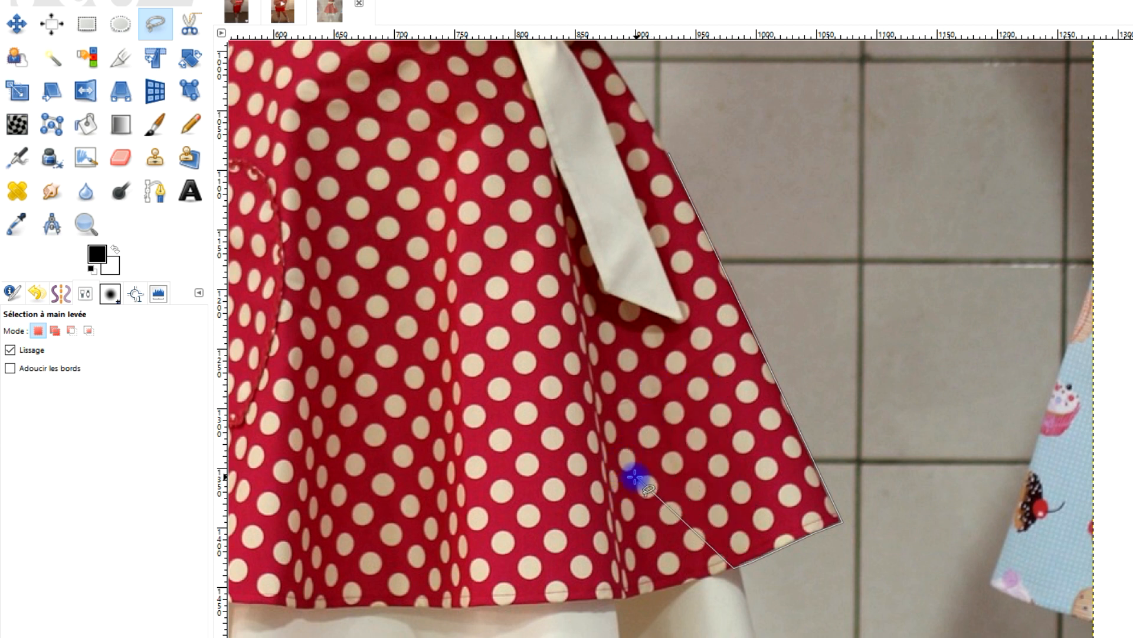
left_click(657, 358)
left_click(697, 308)
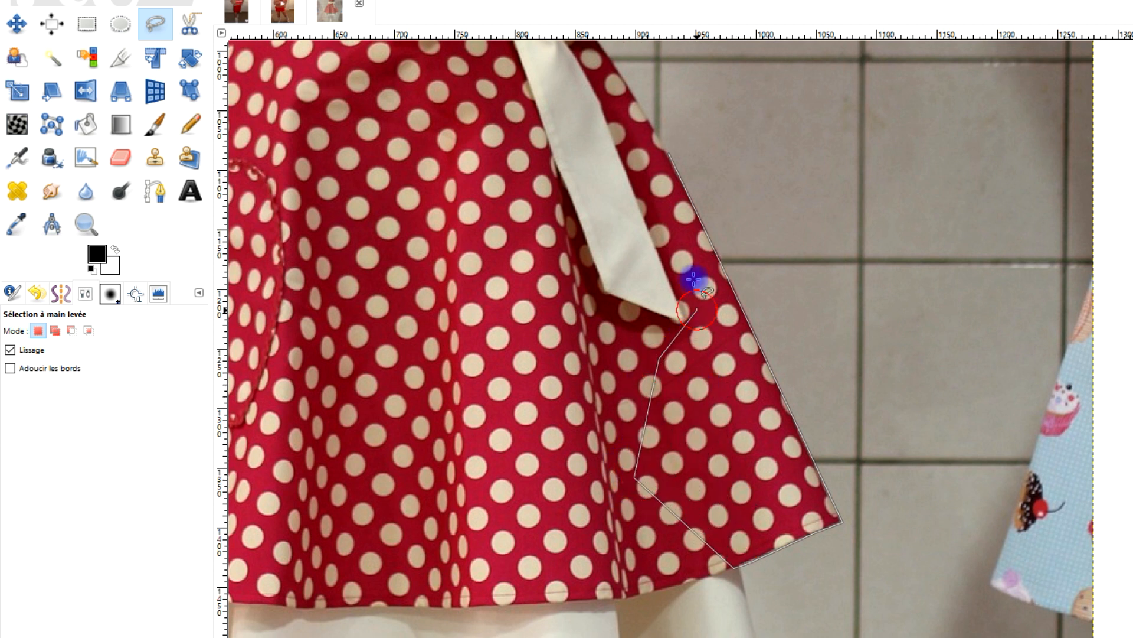
left_click(640, 199)
left_click(666, 154)
key("Return")
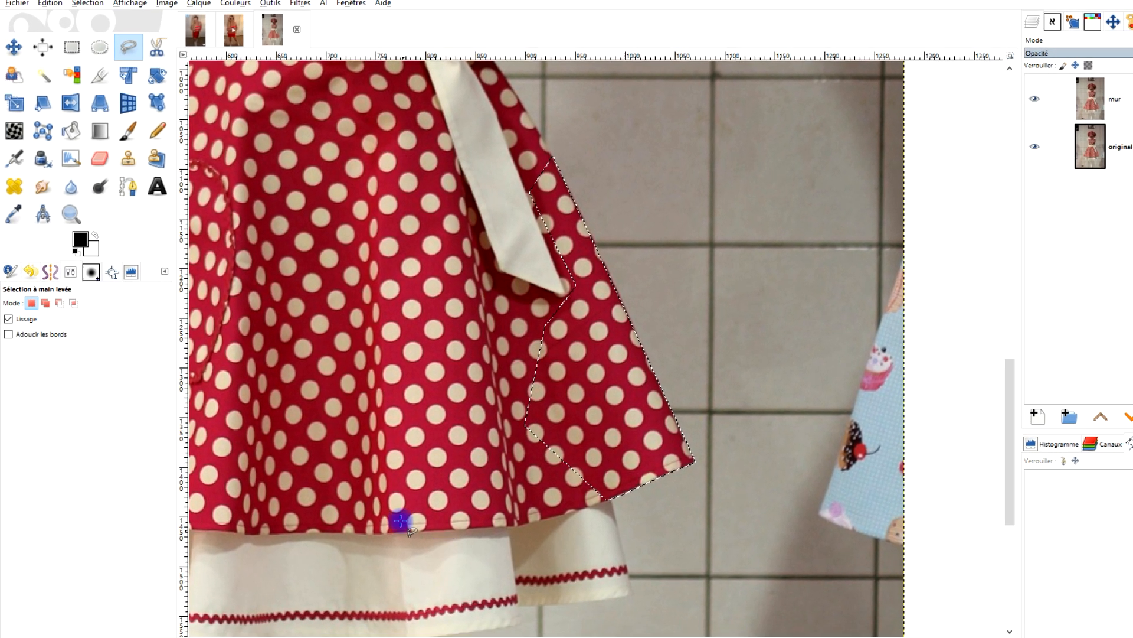
Step: Cut the selected piece of polka-dot skirt out of the mur layer
scroll(547, 367, "down", 4)
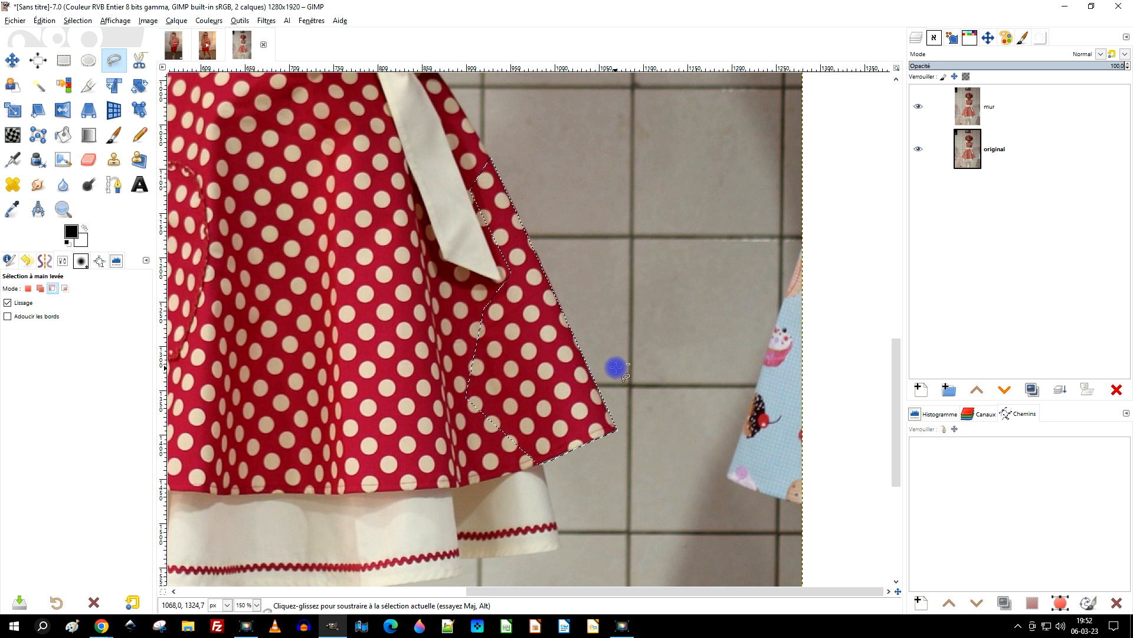
scroll(593, 348, "up", 4)
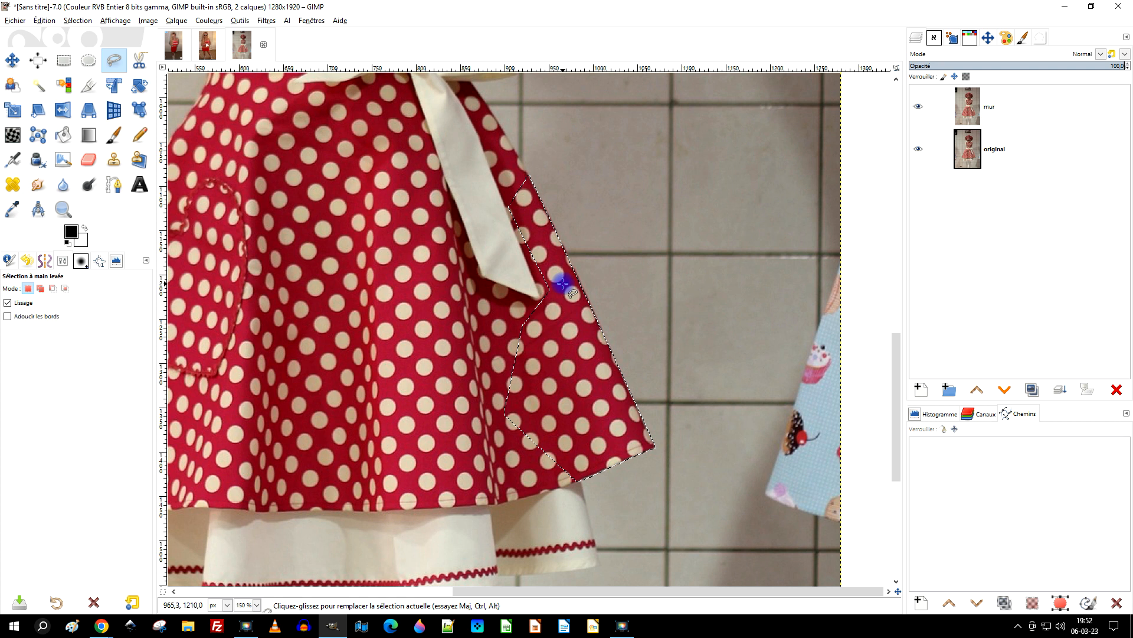
left_click(46, 22)
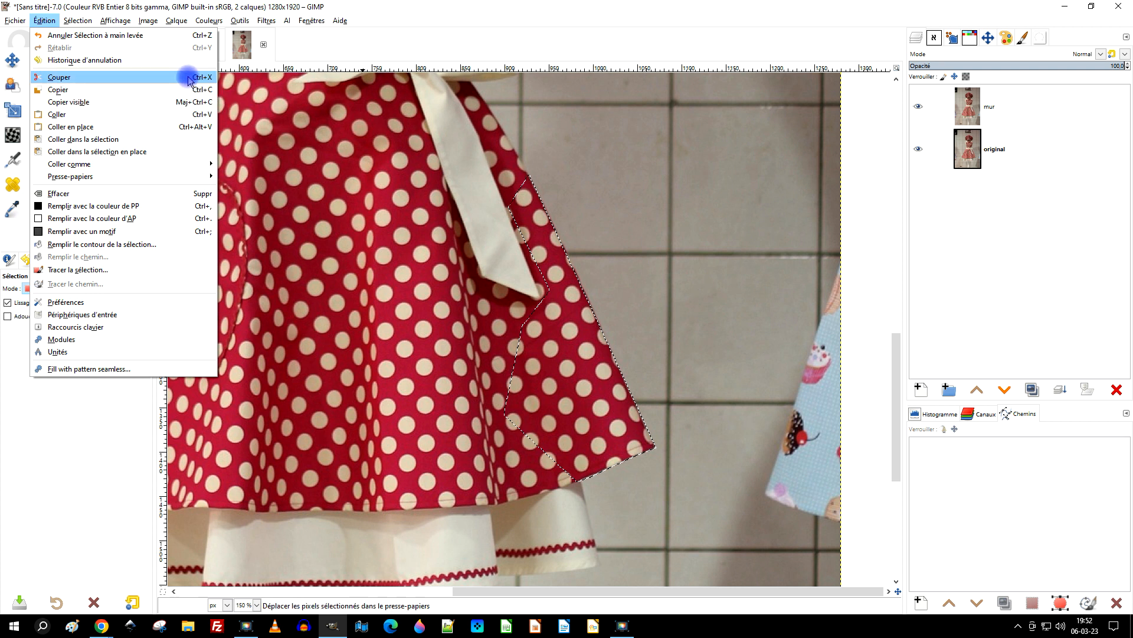
left_click(59, 77)
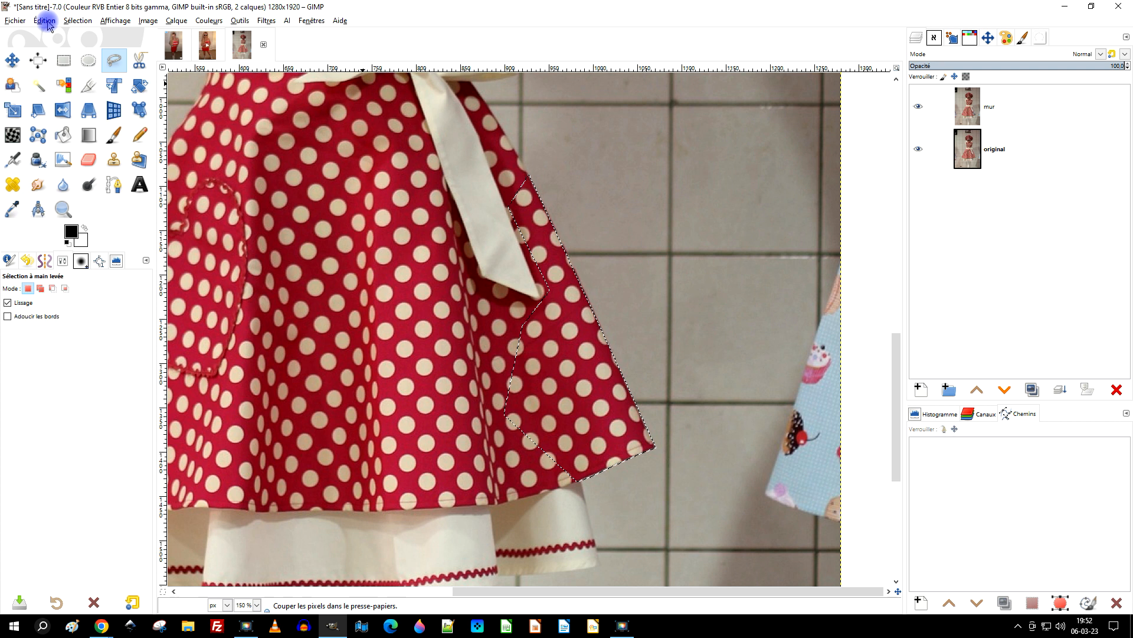
Step: Paste the cut skirt piece, turn the floating selection into a new layer and name it bout de robe
left_click(46, 22)
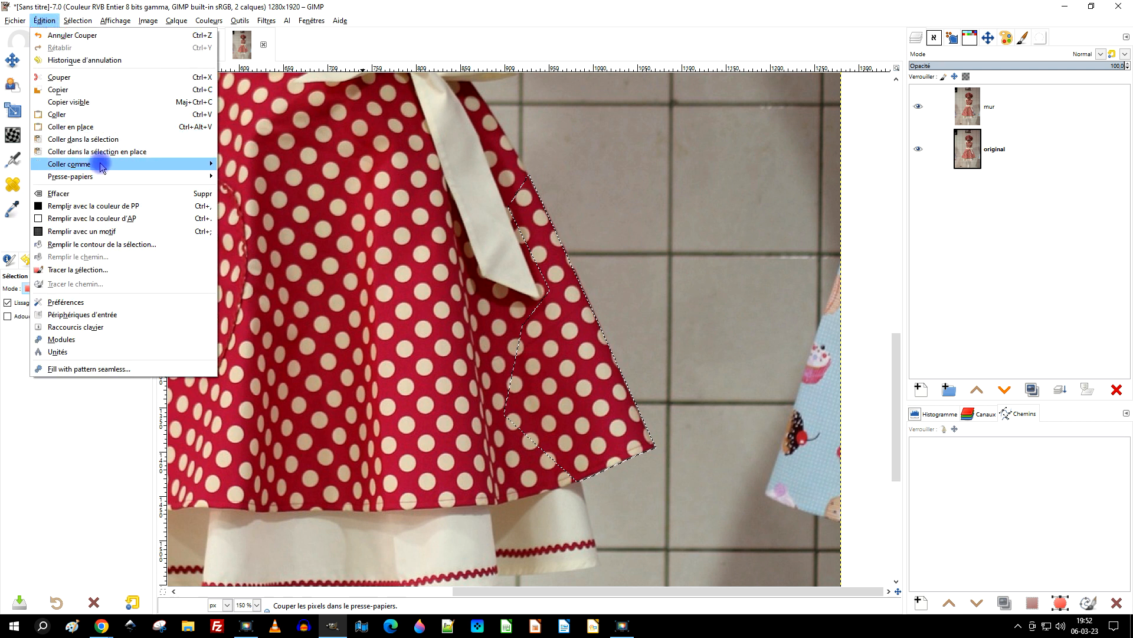
left_click(78, 114)
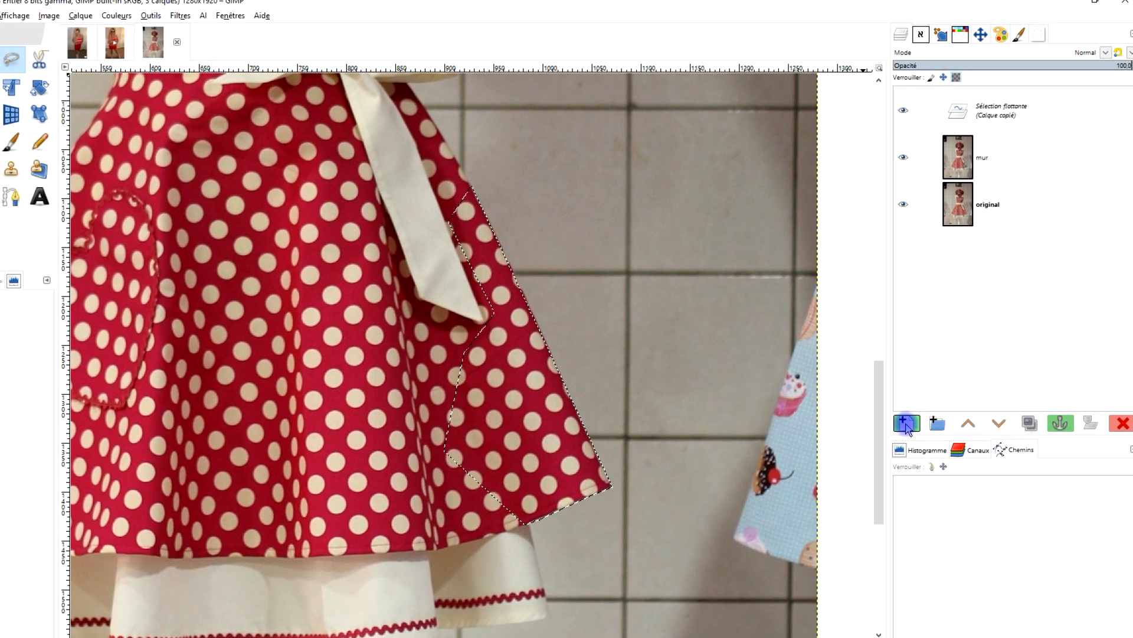
left_click(906, 424)
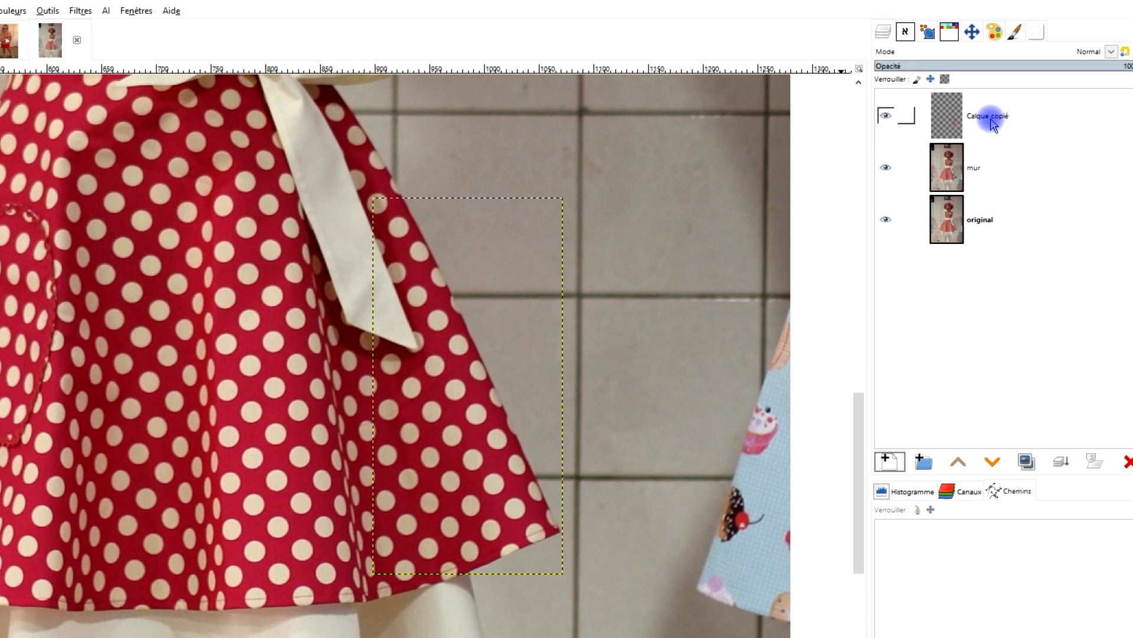
double_click(989, 117)
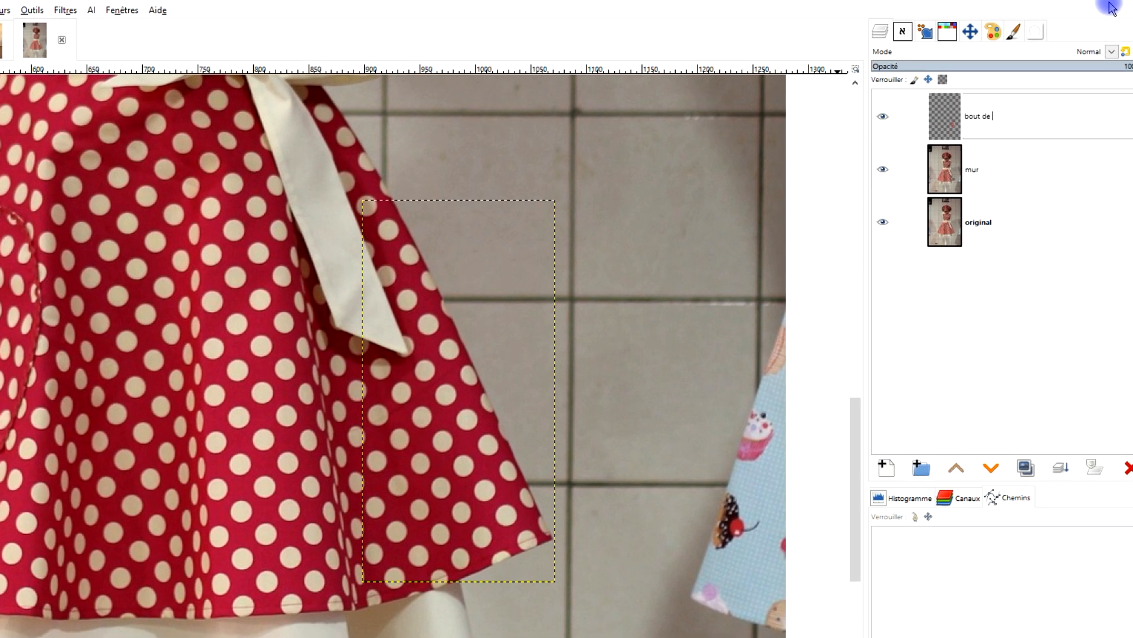
type("bout de robe")
key("Return")
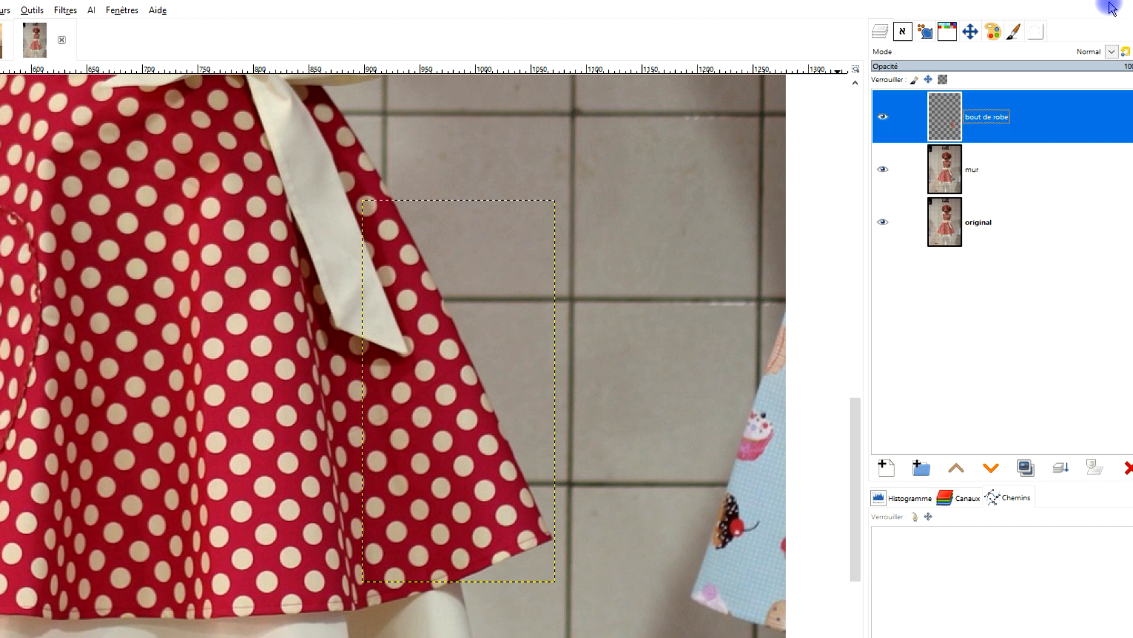
Step: Enlarge the bout de robe layer to the image dimensions, hiding the mur and original layers meanwhile and showing them again
left_click(884, 171)
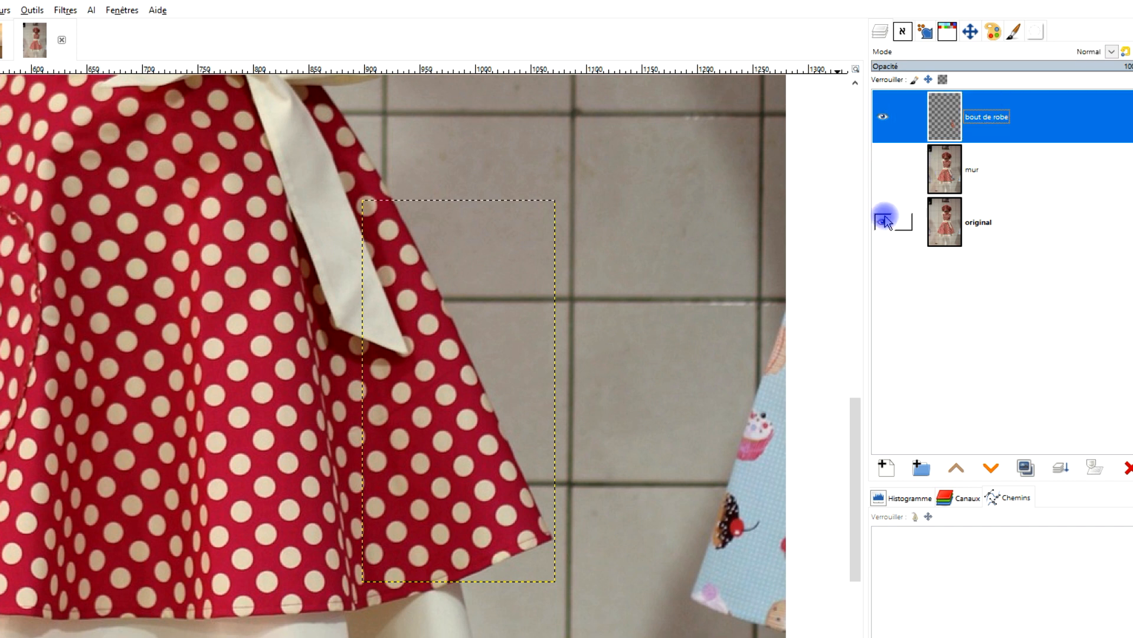
left_click(884, 221)
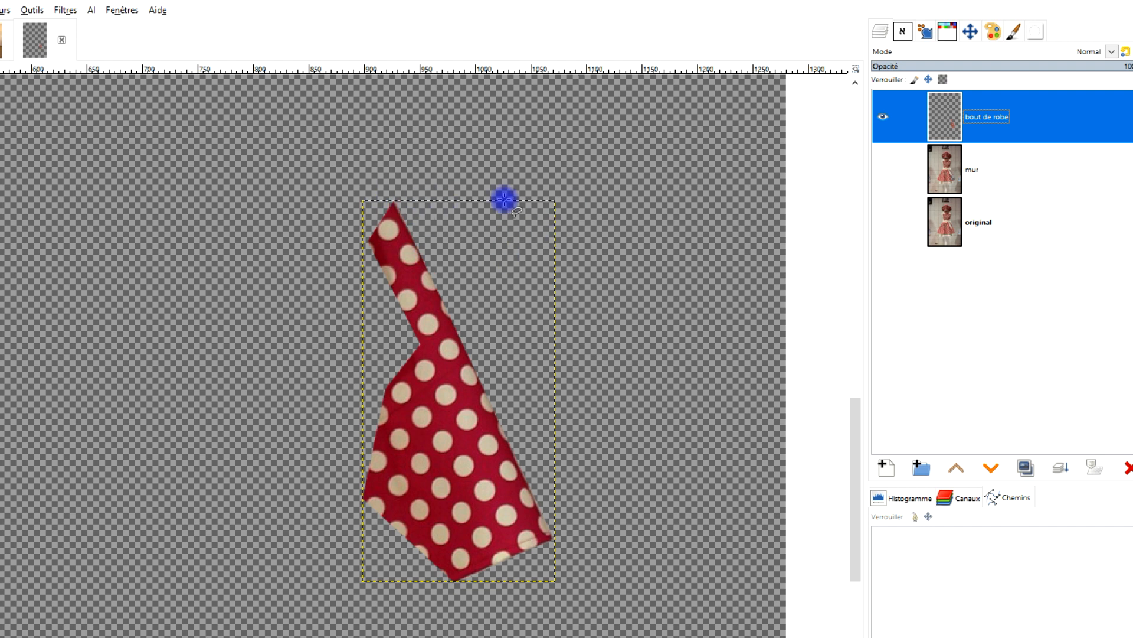
right_click(937, 120)
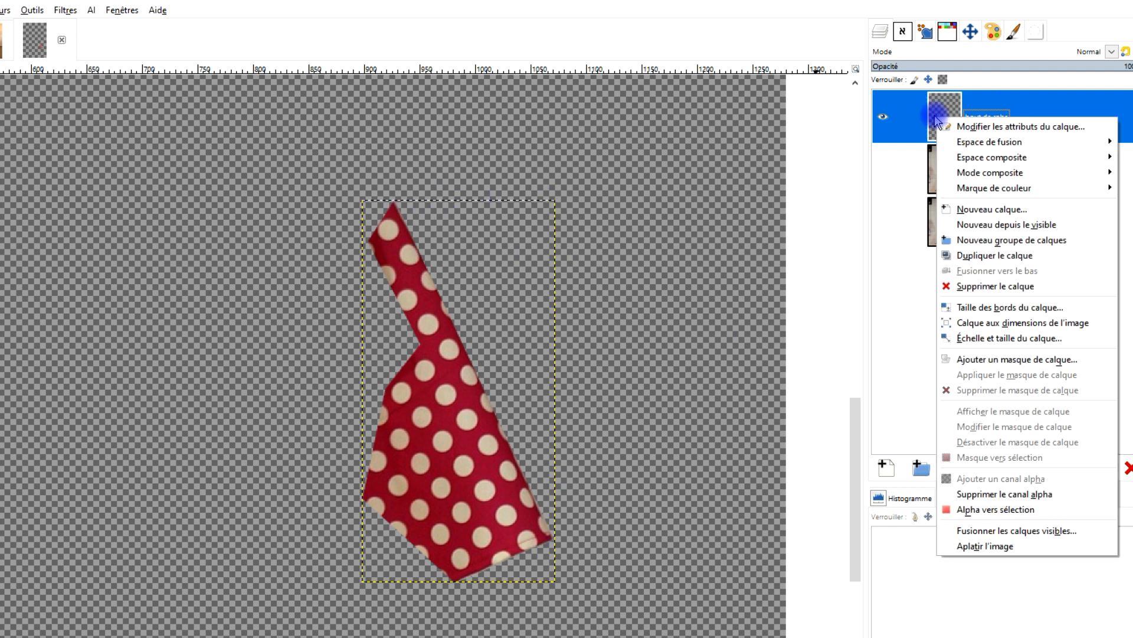
left_click(993, 324)
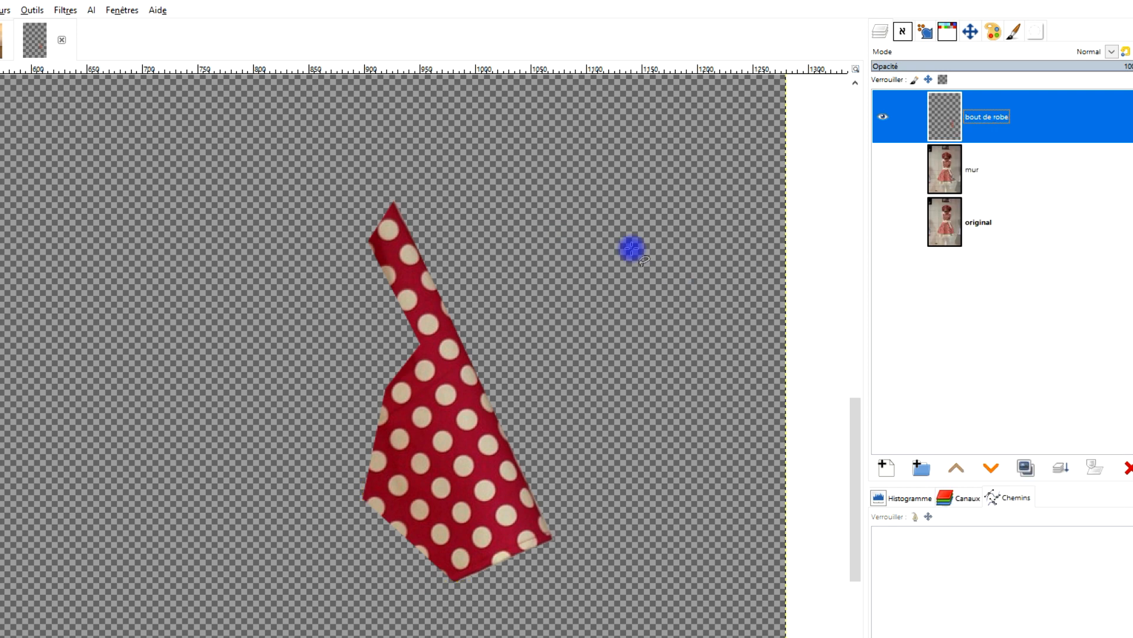
left_click(883, 171)
left_click(886, 225)
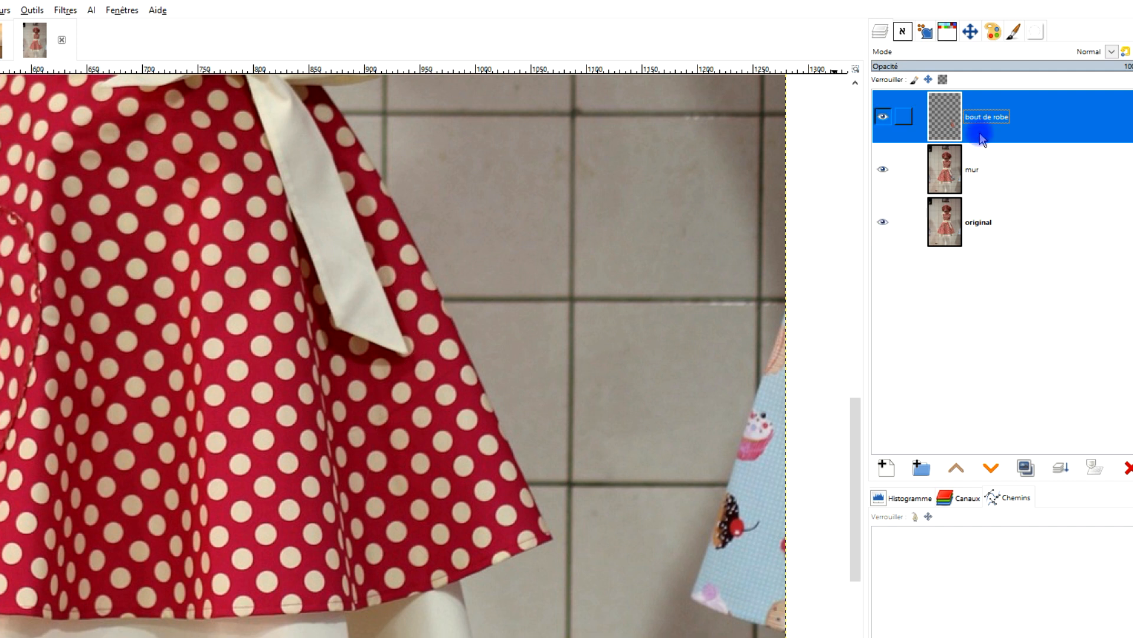
Step: Hide the bout de robe layer and make the mur layer active
left_click(893, 123)
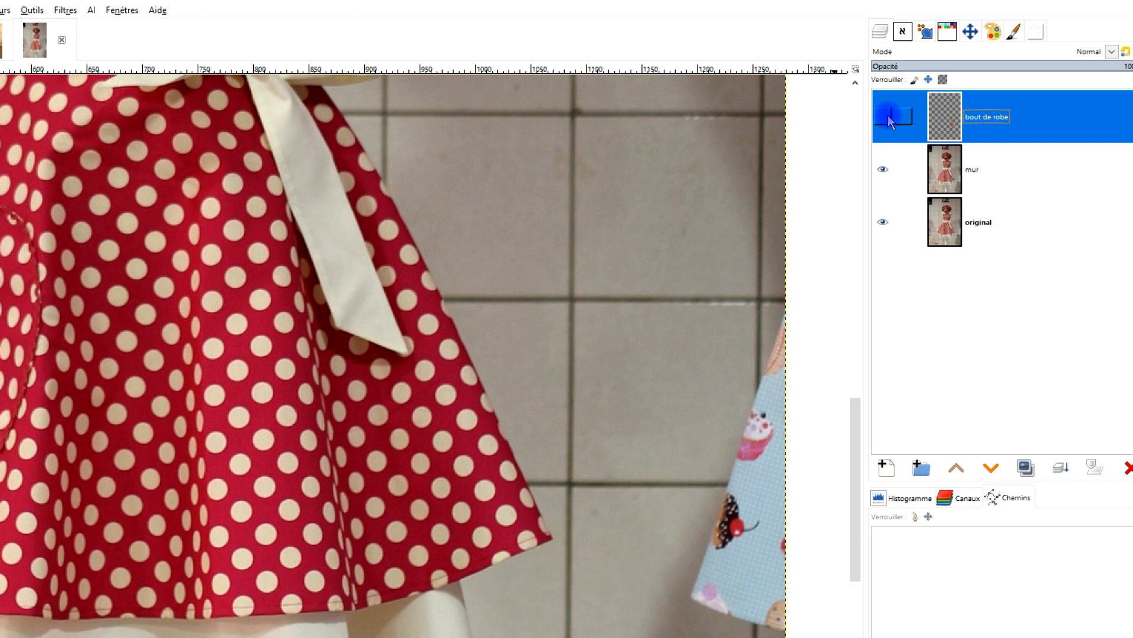
left_click(993, 181)
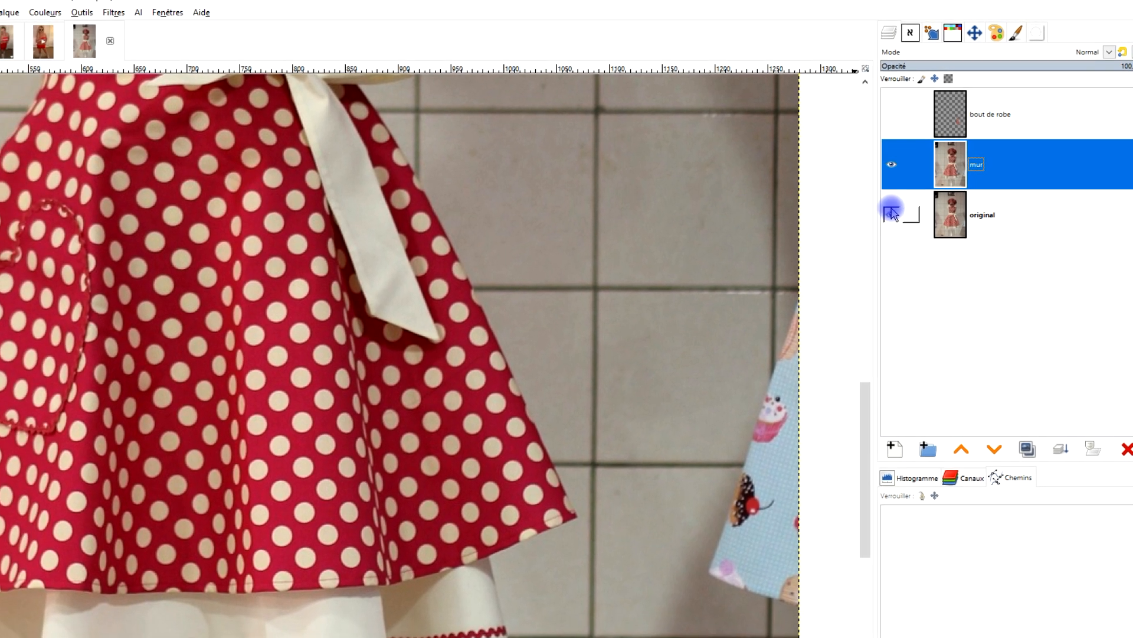
left_click(947, 182)
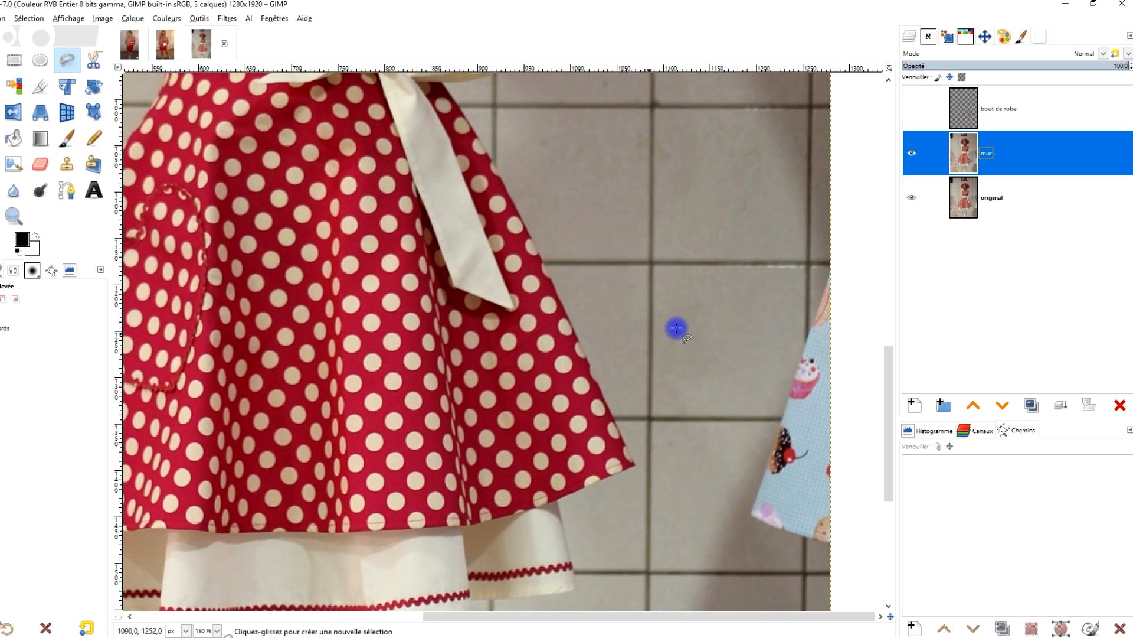
Step: Clone the wall's tile-joint crossing over the skirt's outer edge on the mur layer using the 2. Hardness 050 brush
left_click_drag(707, 324, 603, 285)
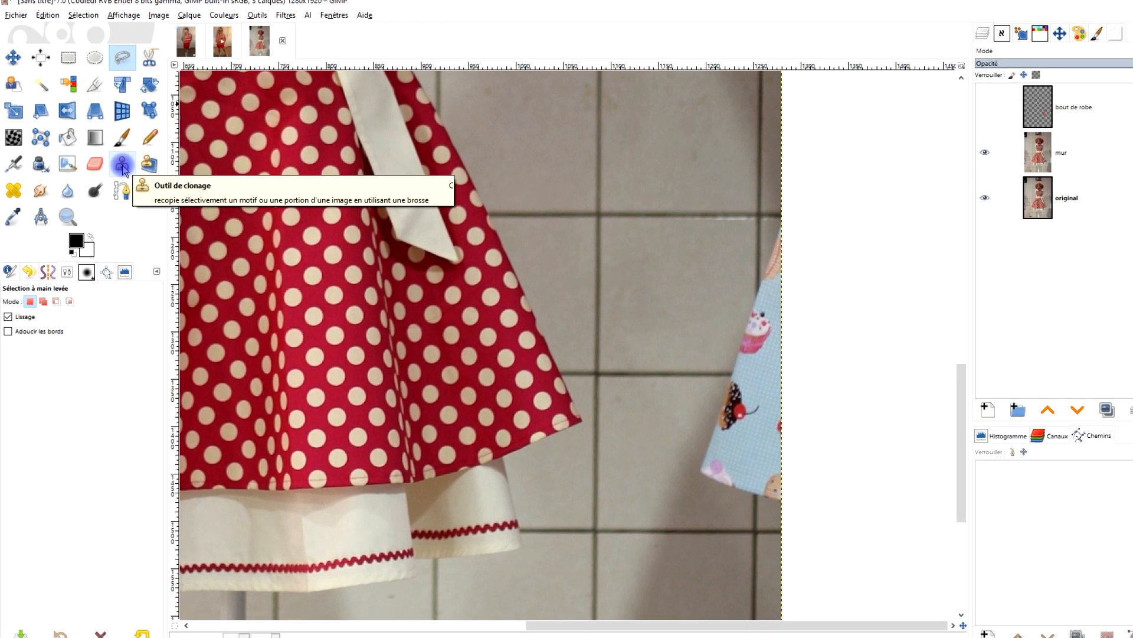
left_click(123, 167)
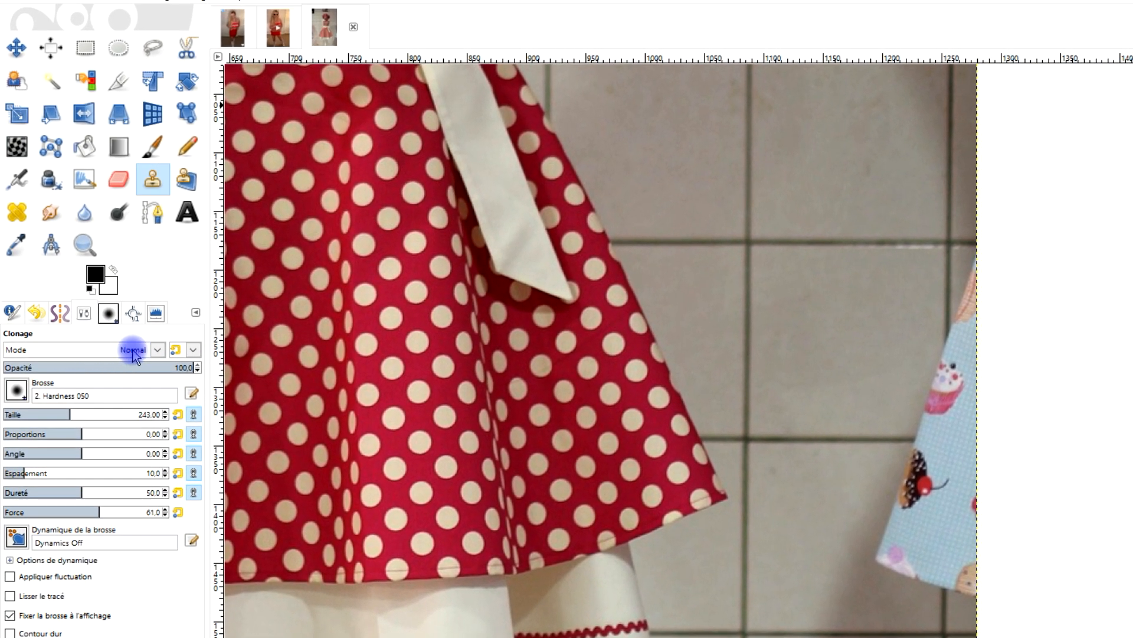
left_click(16, 393)
left_click(164, 263)
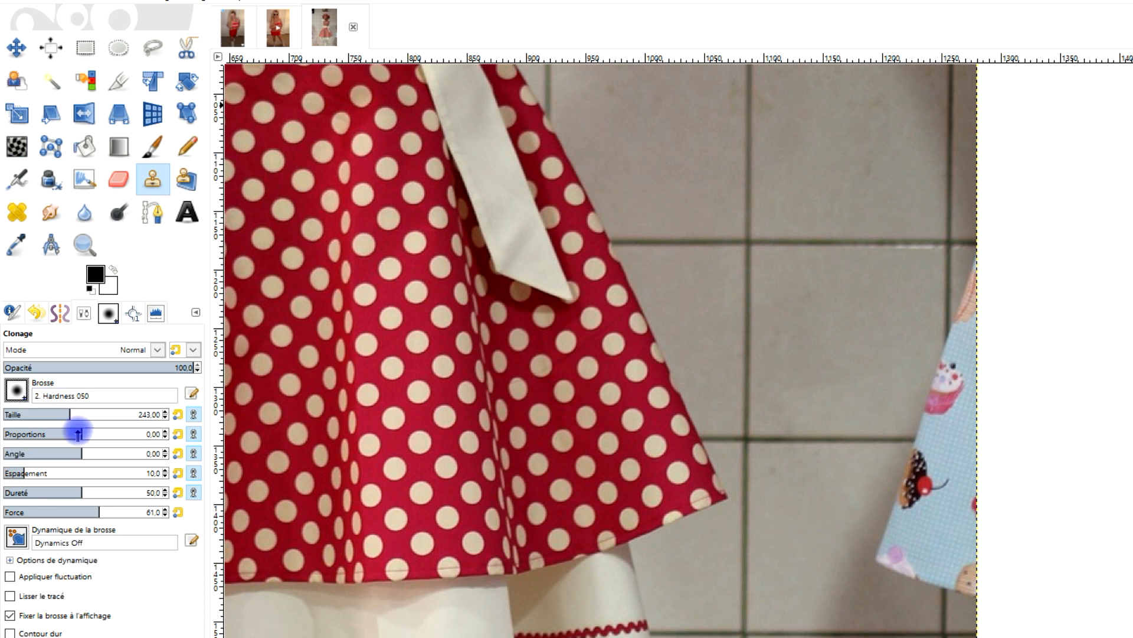
left_click(16, 393)
left_click(171, 265)
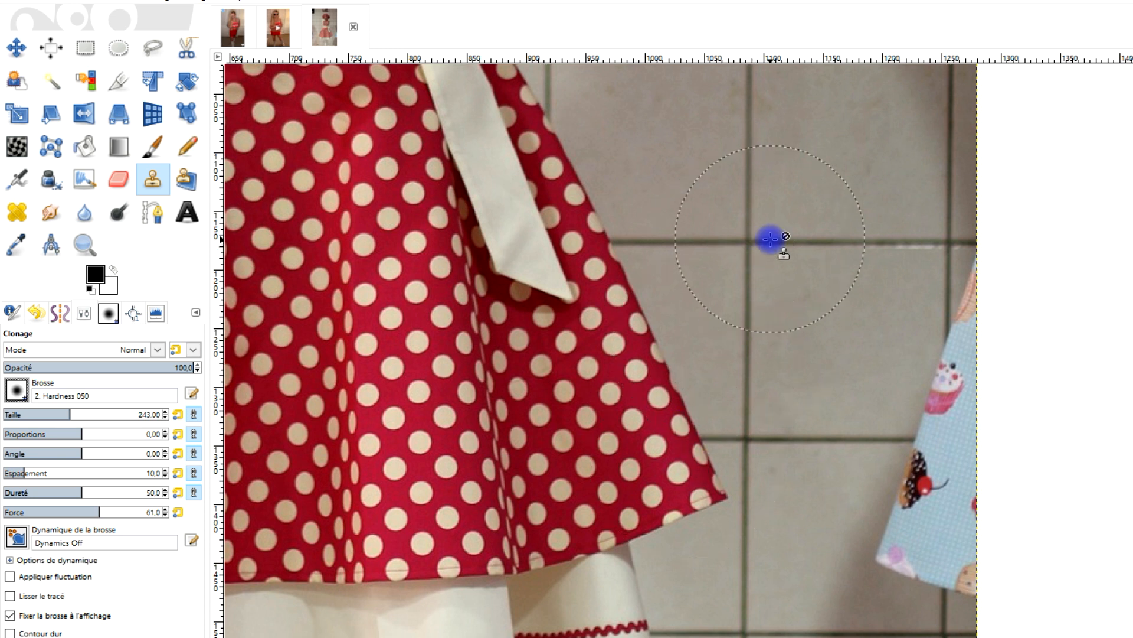
scroll(750, 241, "up", 1)
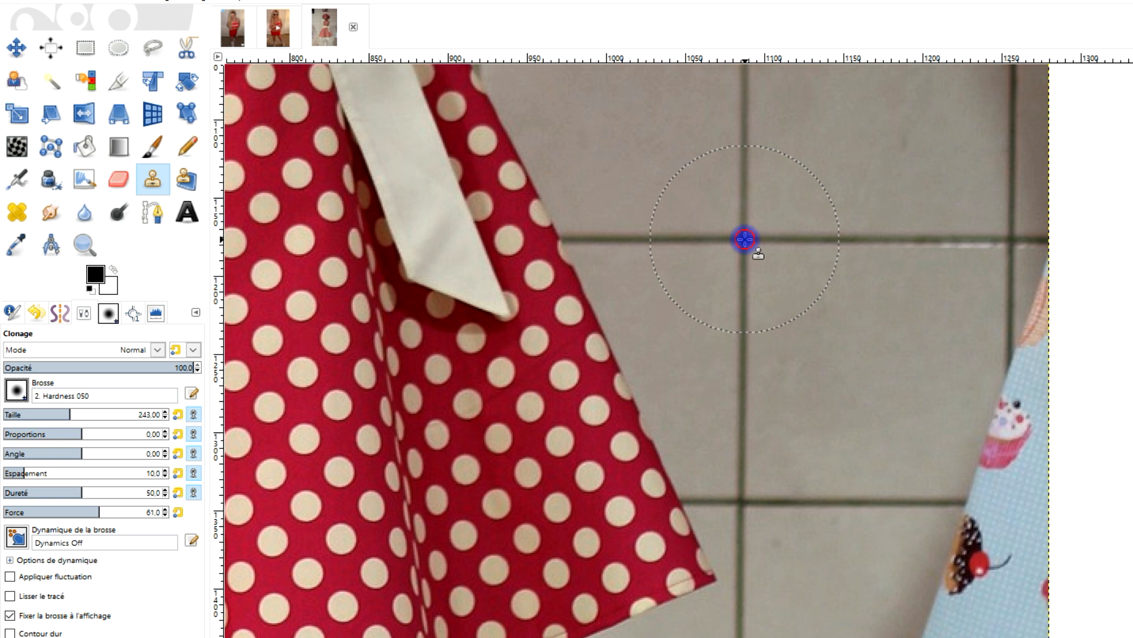
left_click(745, 239, "ctrl")
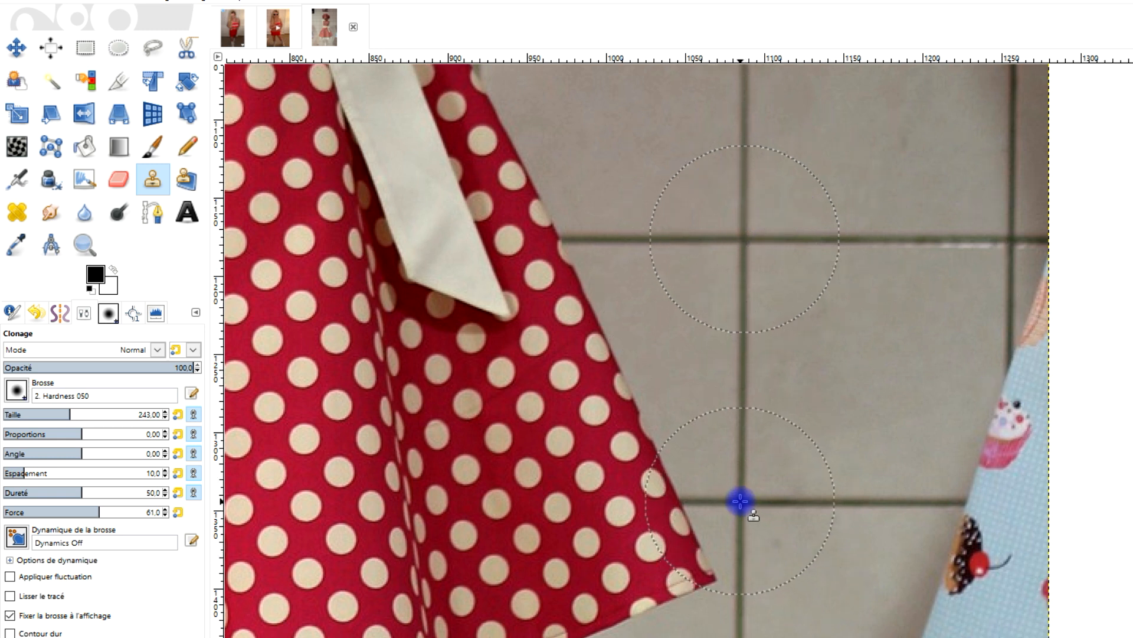
mouse_move(669, 502)
left_mouse_down()
mouse_move(650, 498)
mouse_move(562, 243)
mouse_move(625, 473)
mouse_move(681, 579)
mouse_move(660, 585)
mouse_move(641, 555)
mouse_move(646, 575)
left_mouse_up()
scroll(896, 352, "down", 1)
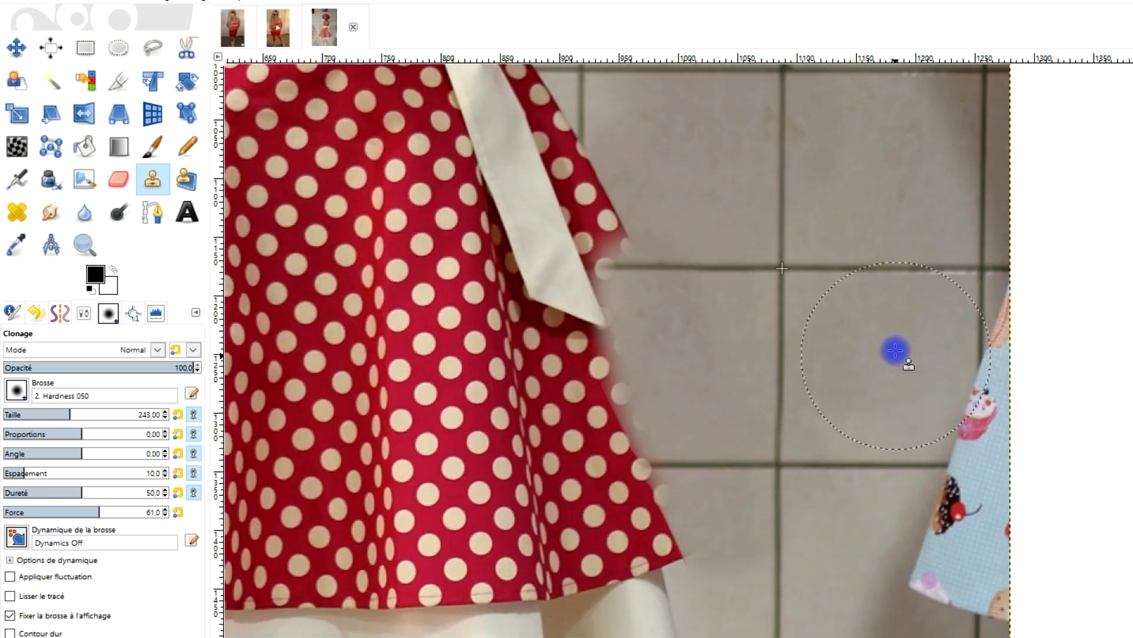
Step: Select a rectangle of about 129 × 175 px around the upper tile-joint crossing beside the skirt and copy it
scroll(898, 343, "up", 2)
left_click(76, 48)
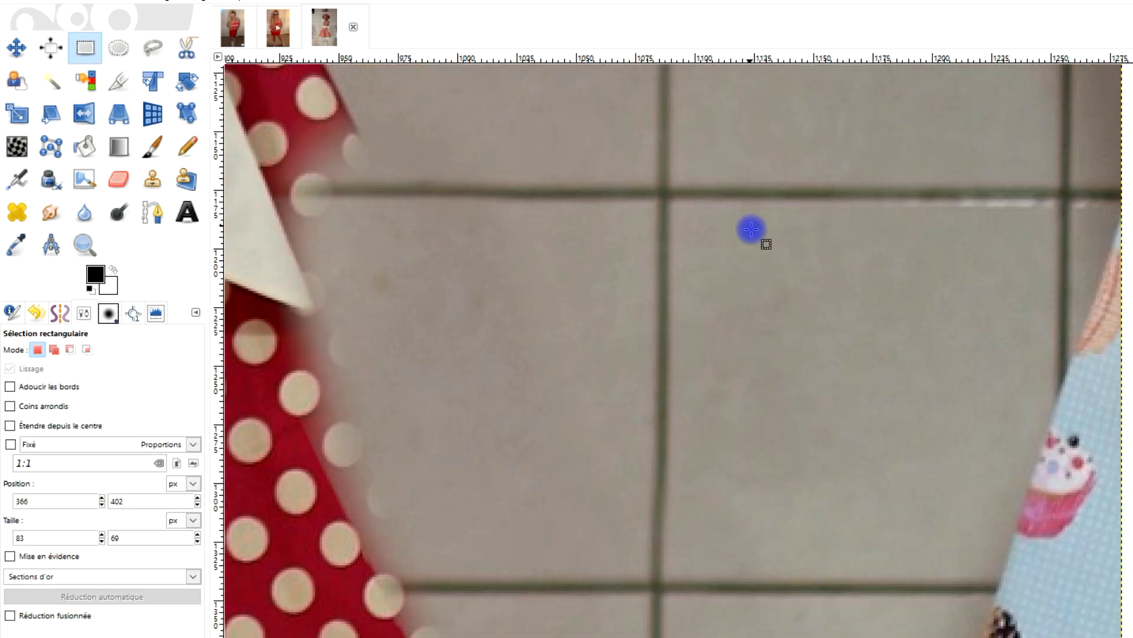
scroll(754, 229, "down", 2)
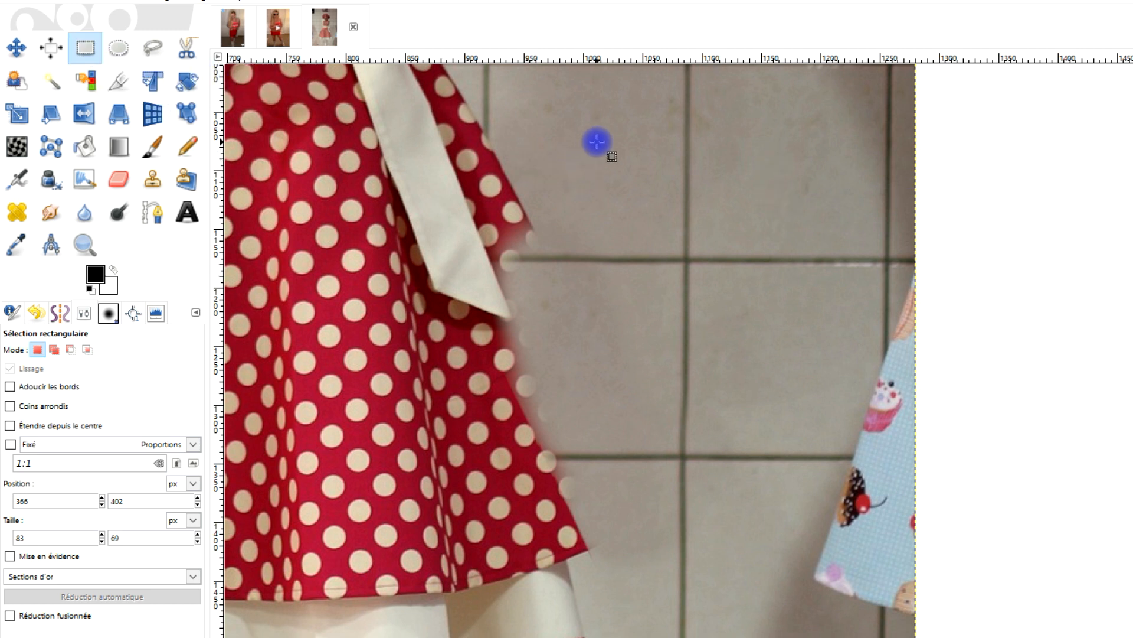
left_click_drag(611, 138, 766, 343)
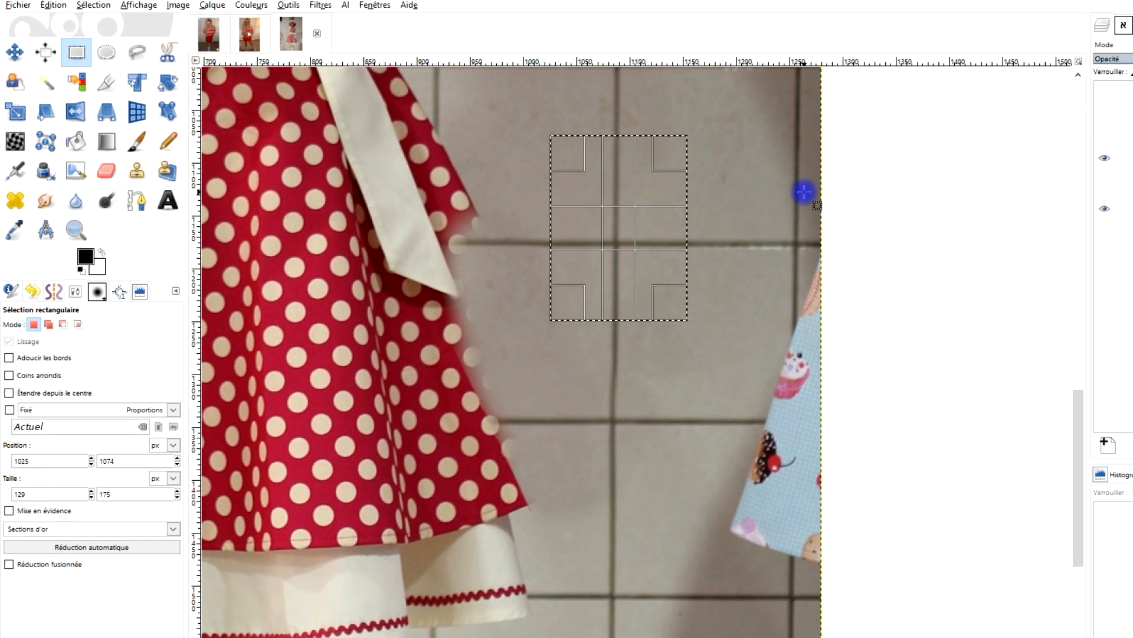
key("ctrl+c")
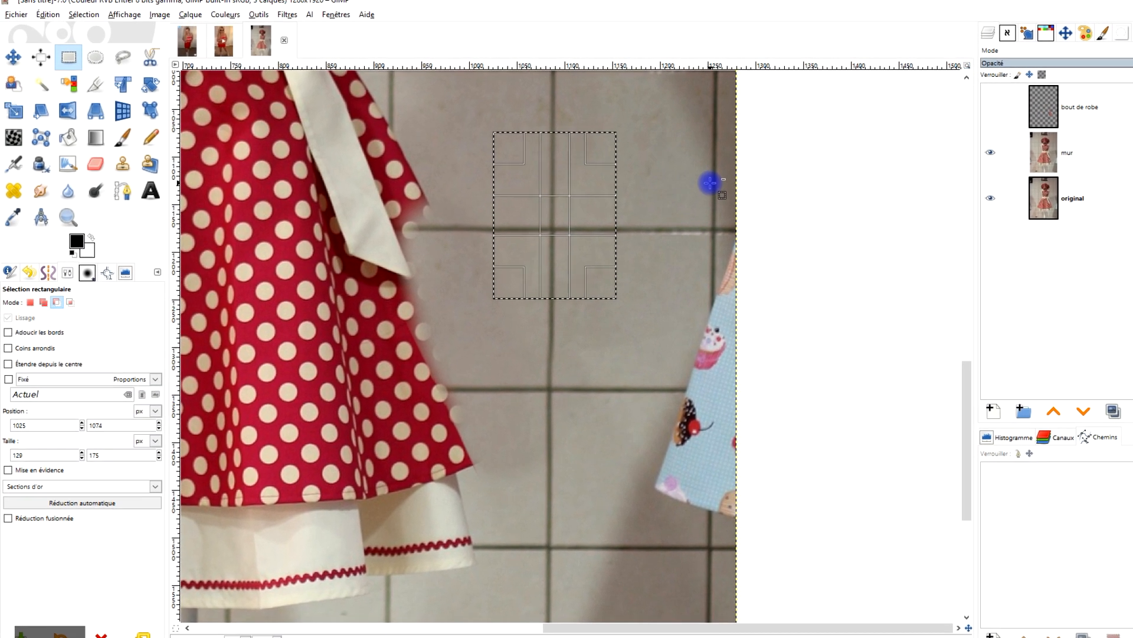
Step: Paste the copied wall piece, turn the floating selection into a new layer and name it centre du mur
key("ctrl+v")
left_click(42, 16)
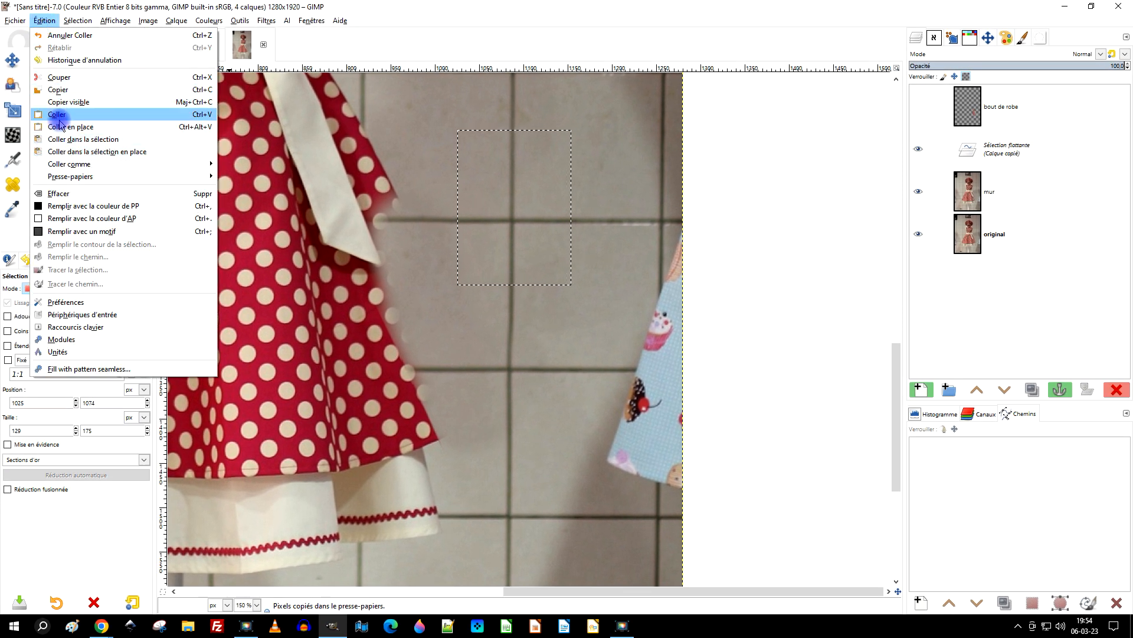
left_click(476, 21)
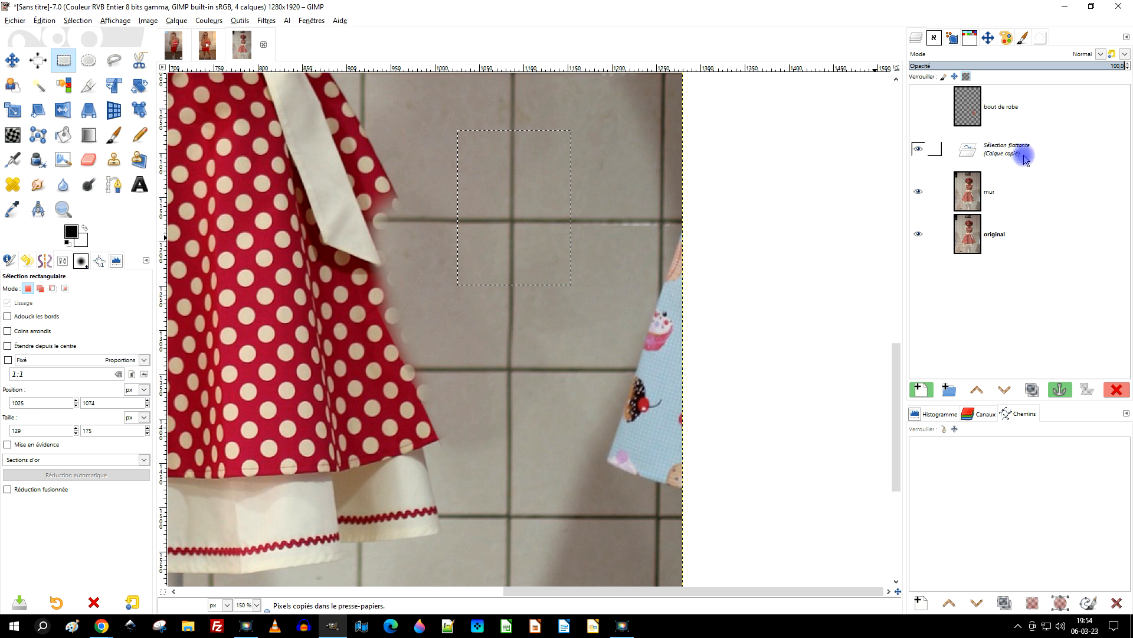
left_click(921, 390)
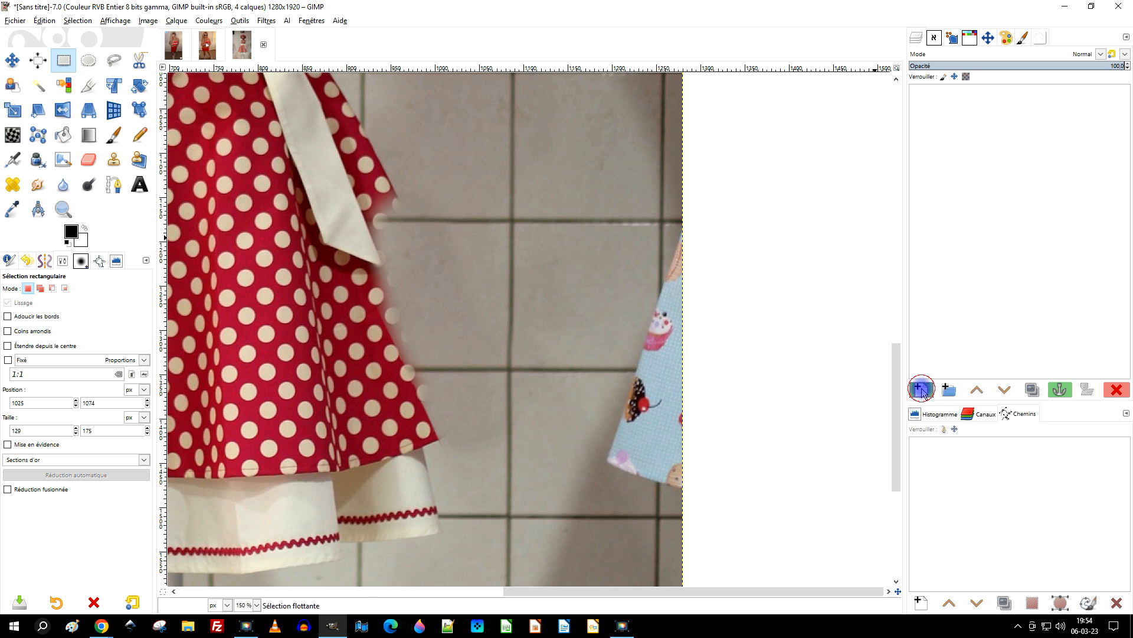
double_click(994, 151)
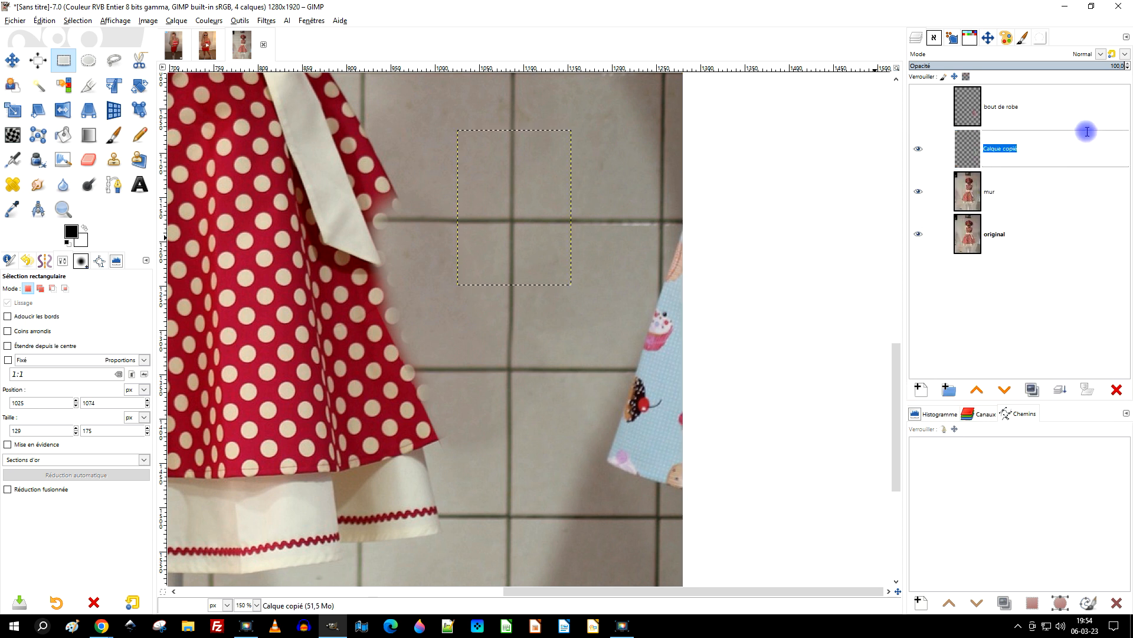
type("centre du mur")
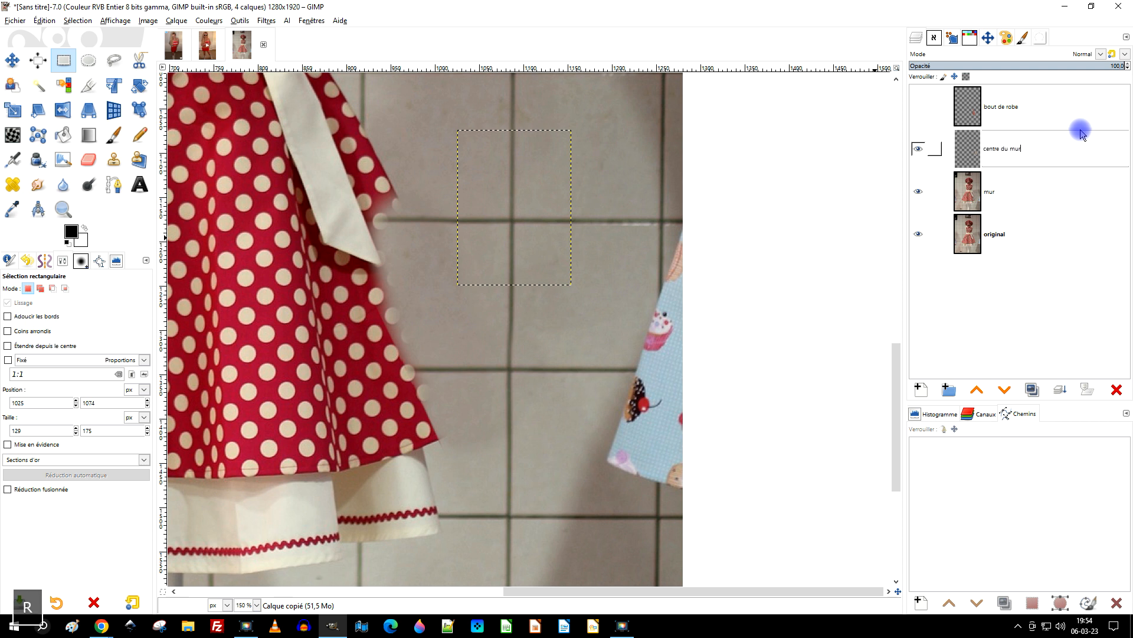
key("Return")
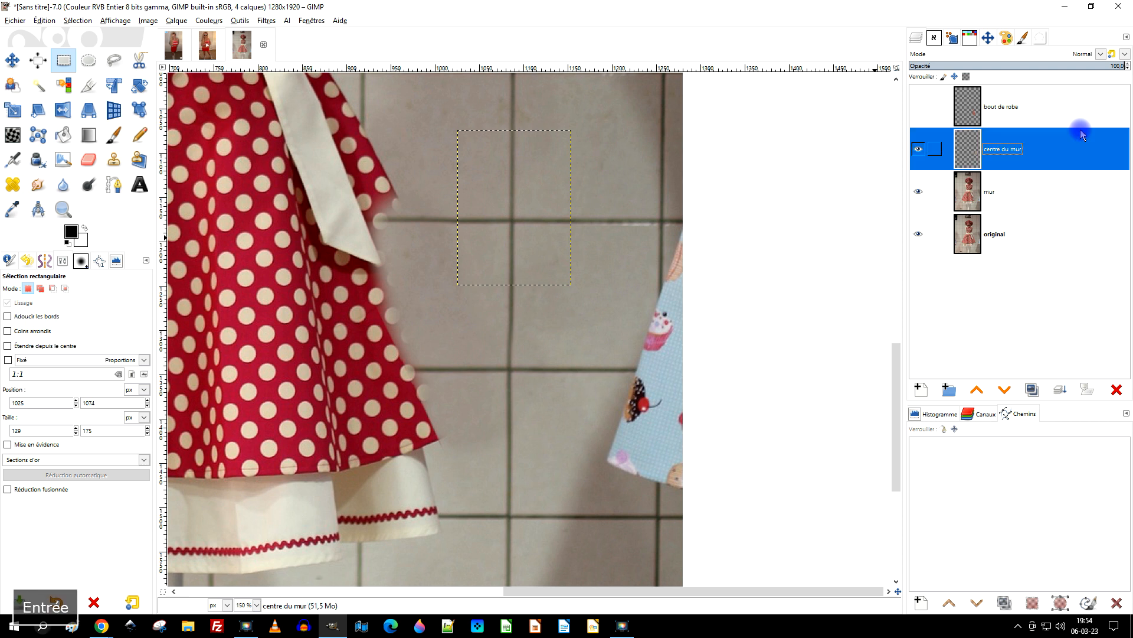
Step: Move the centre du mur piece down onto the next tile-joint crossing and enlarge its layer to the image dimensions
left_click(12, 60)
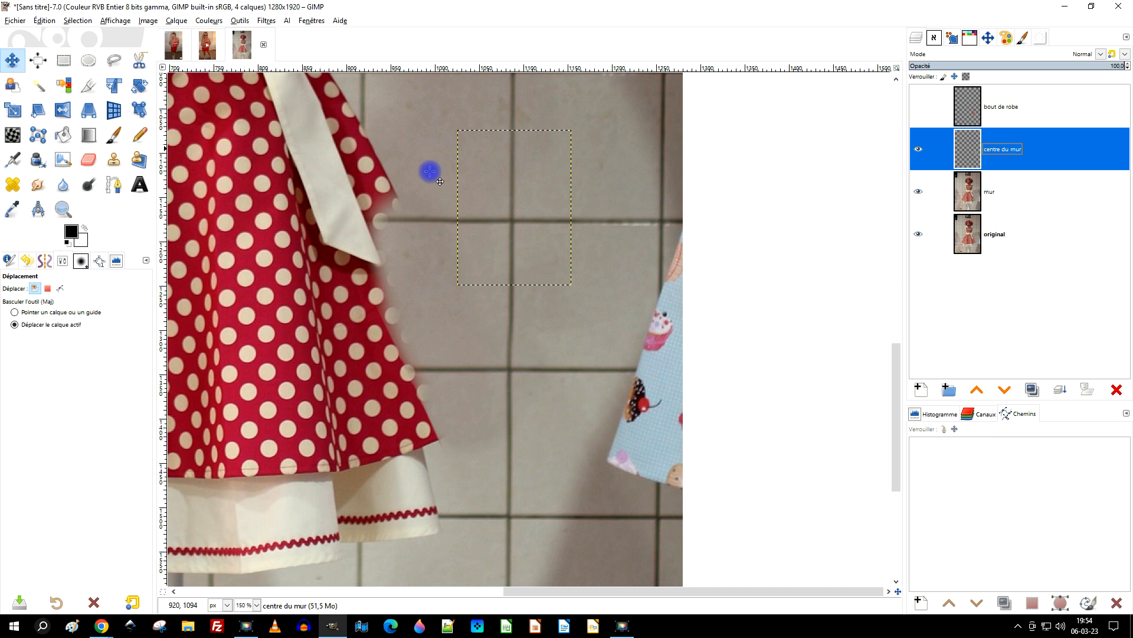
left_click_drag(515, 223, 513, 372)
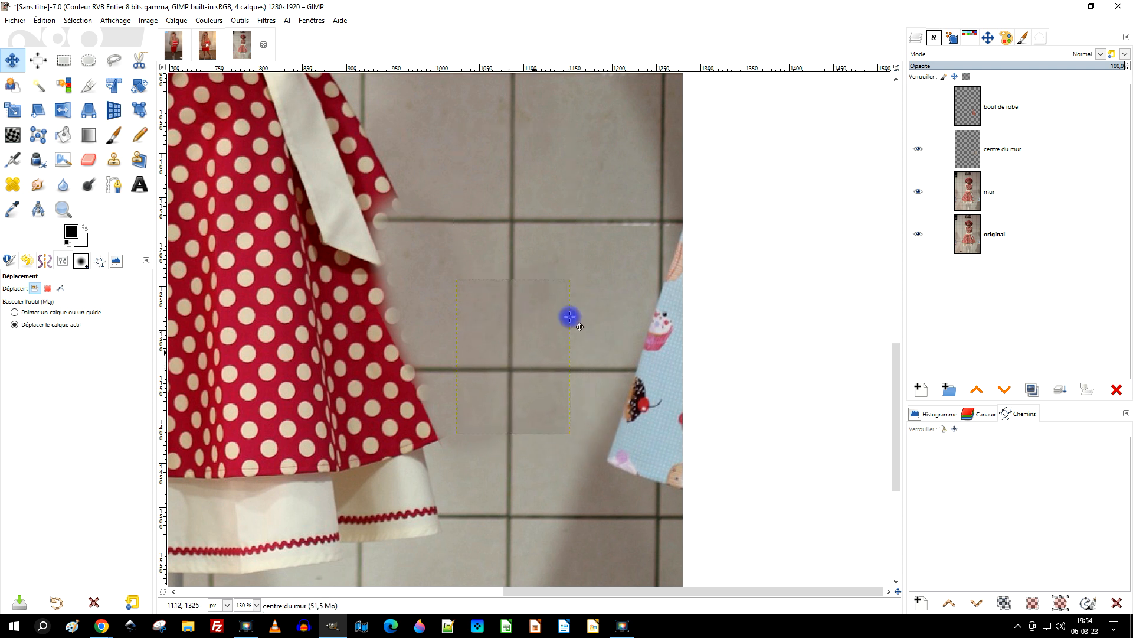
right_click(959, 149)
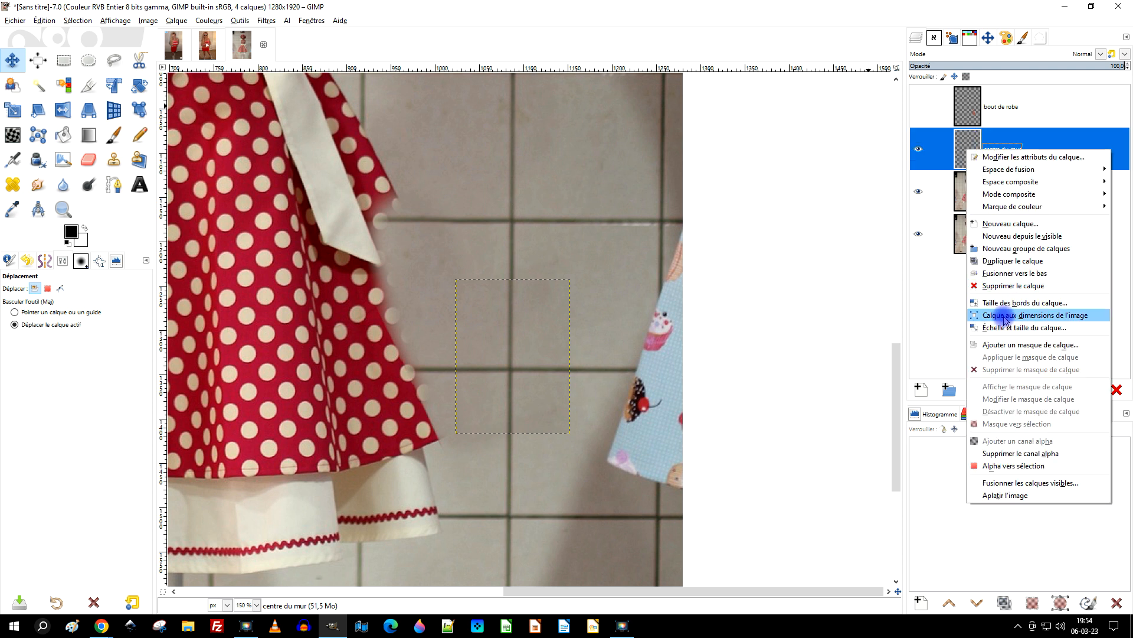
left_click(1001, 316)
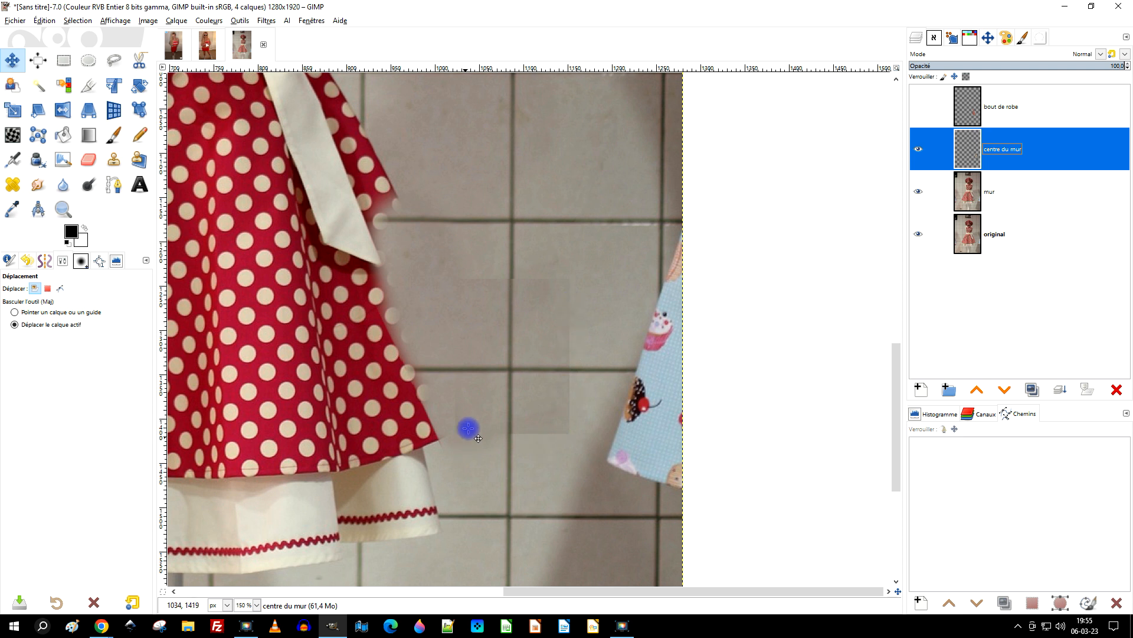
Step: Erase the hard edges of the centre du mur patch with the 2. Hardness 050 brush to blend it into the wall
left_click(88, 159)
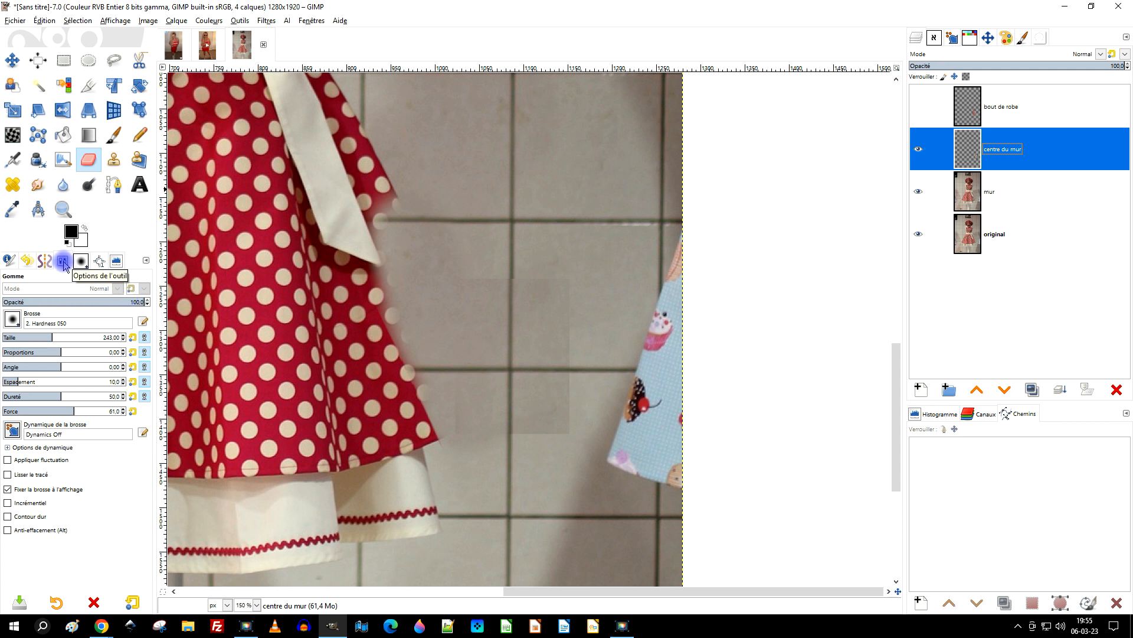
left_click(14, 321)
left_click(137, 222)
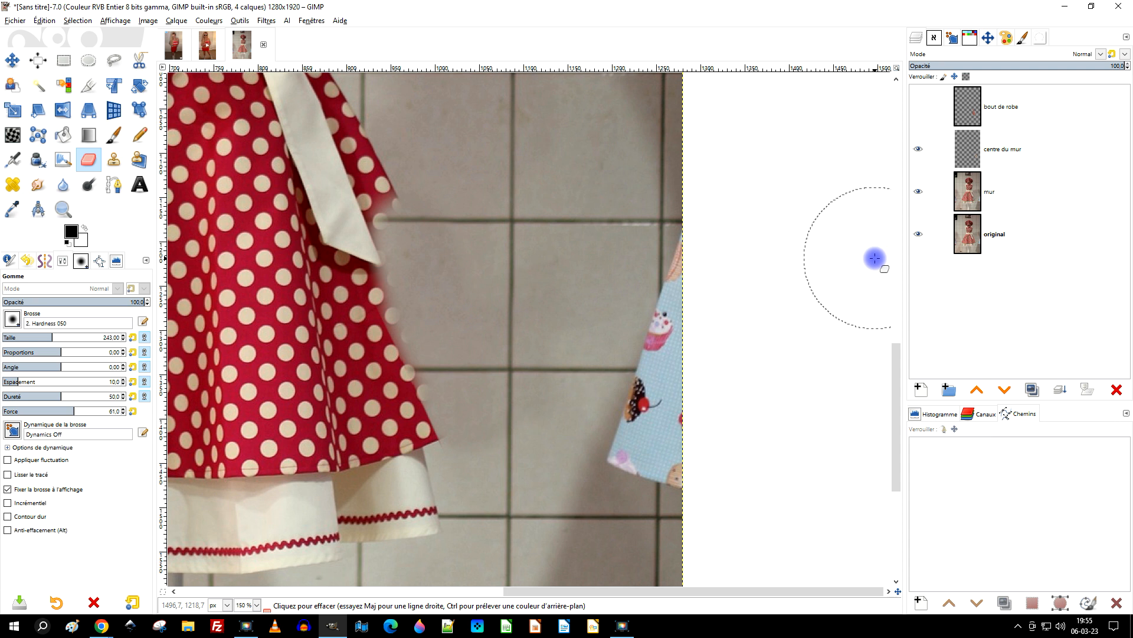
Step: Toggle the bout de robe layer on and off to compare the wall with and without the skirt piece
left_click(920, 109)
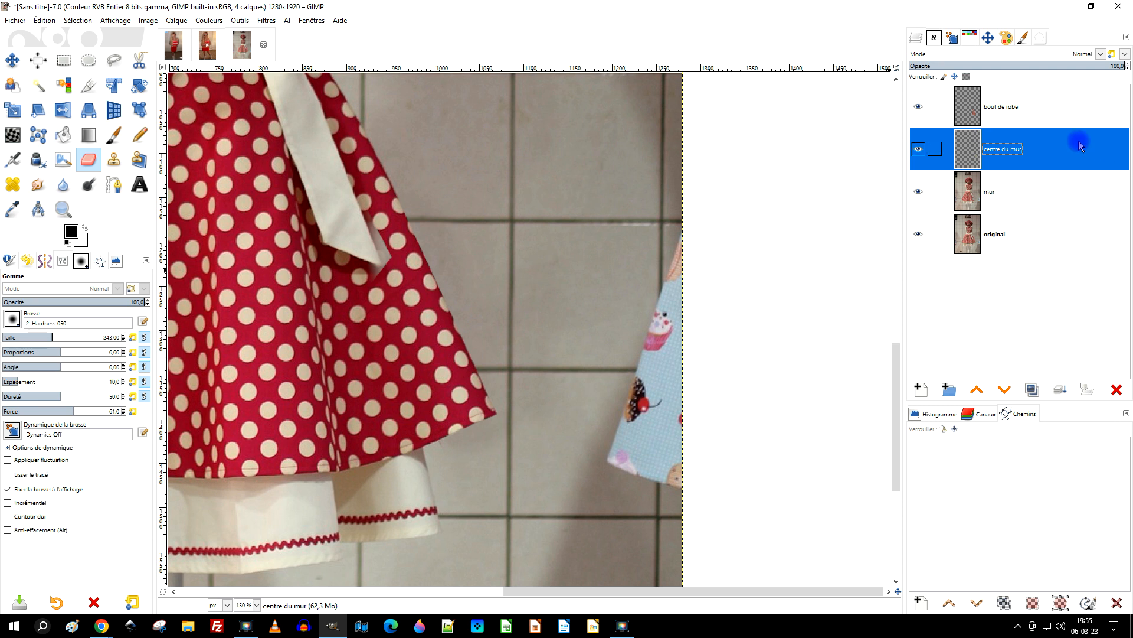
left_click(919, 108)
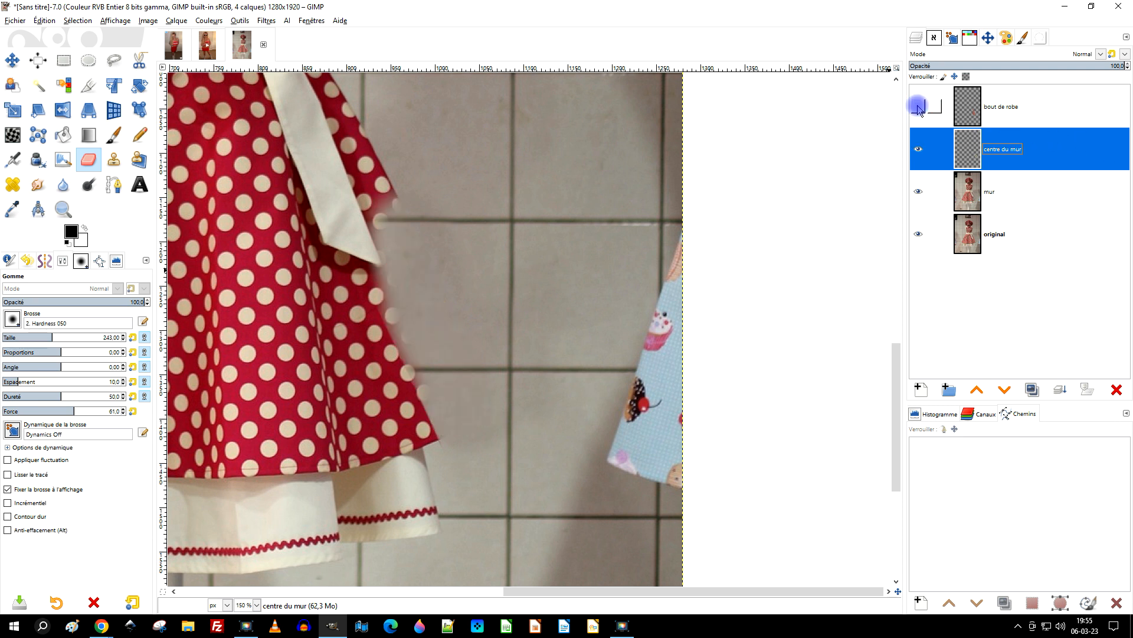
left_click(919, 107)
left_click(919, 108)
left_click(919, 107)
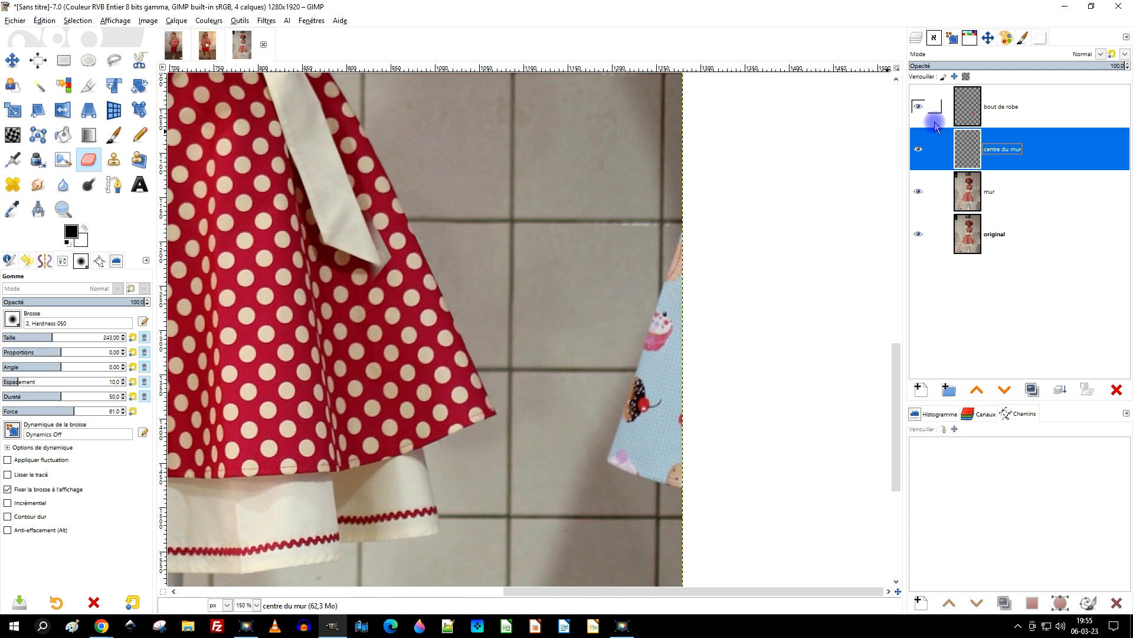
left_click(919, 108)
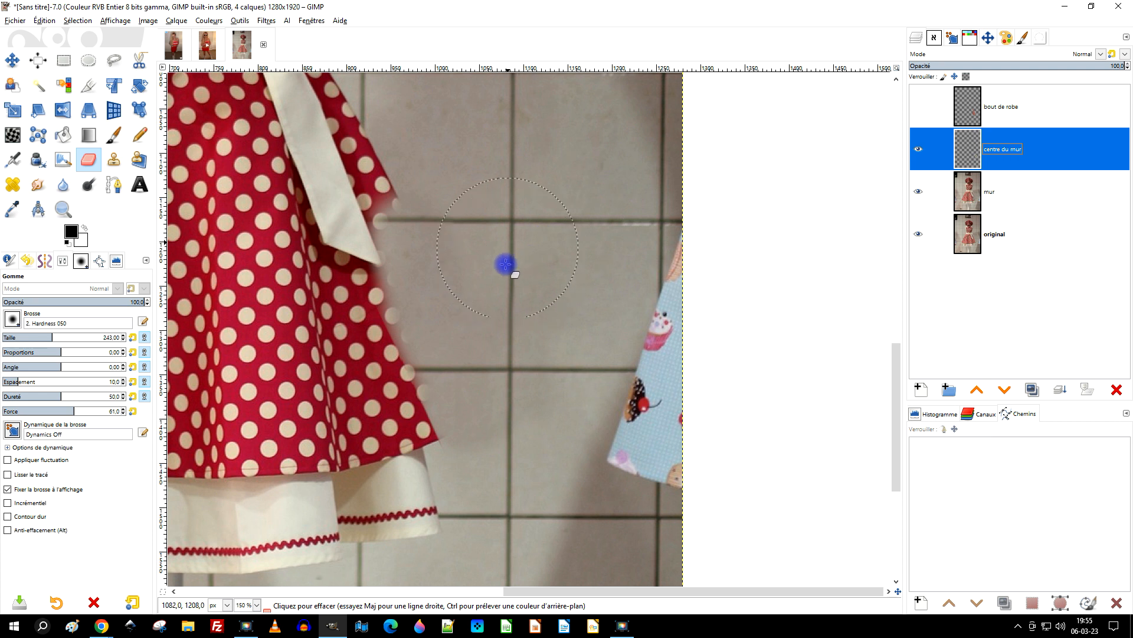
scroll(505, 265, "up", 3)
scroll(505, 264, "left", 1)
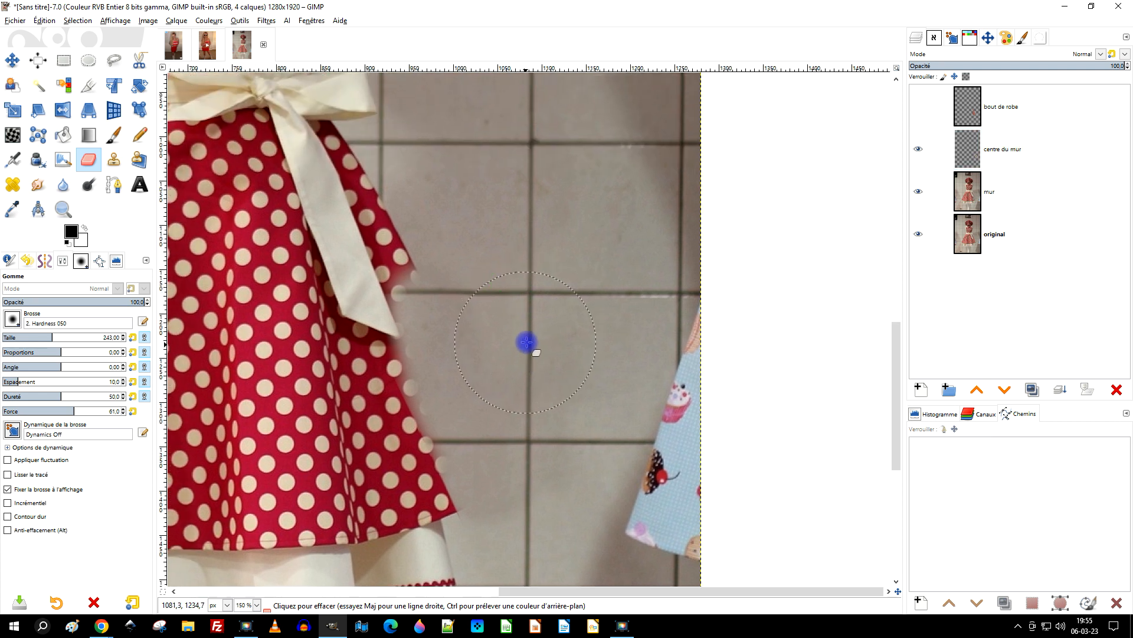
Step: Make the mur layer active and show the bout de robe layer, comparing the skirt's edge near the ribbon with it hidden
left_click(969, 157)
left_click(971, 204)
scroll(488, 281, "up", 2, "ctrl")
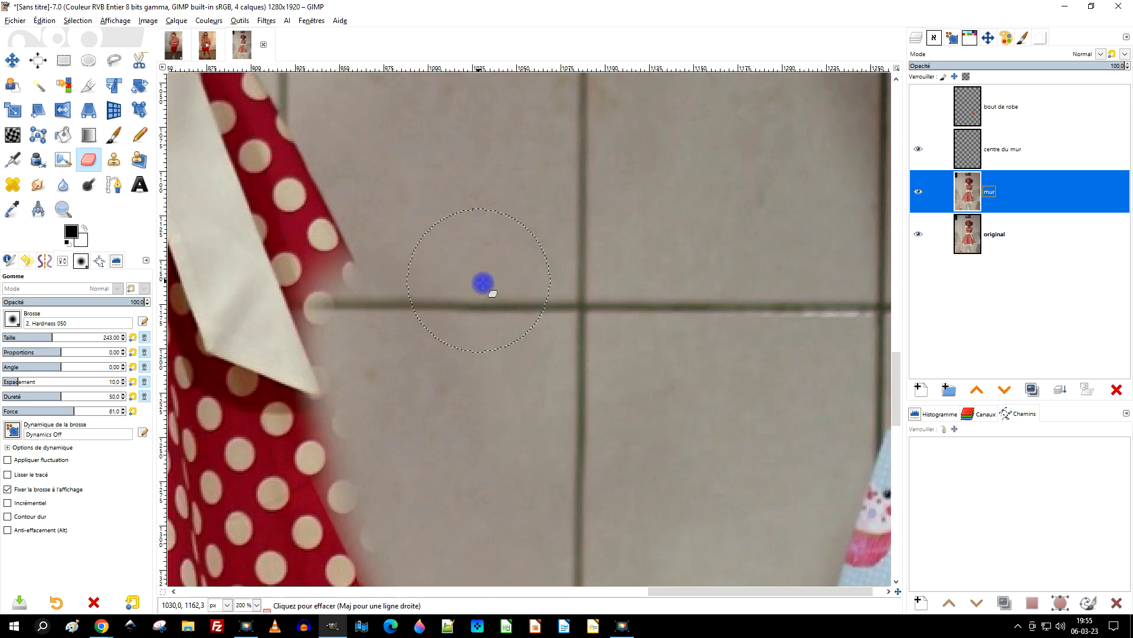
left_click(919, 107)
left_click(919, 107)
left_click(919, 107)
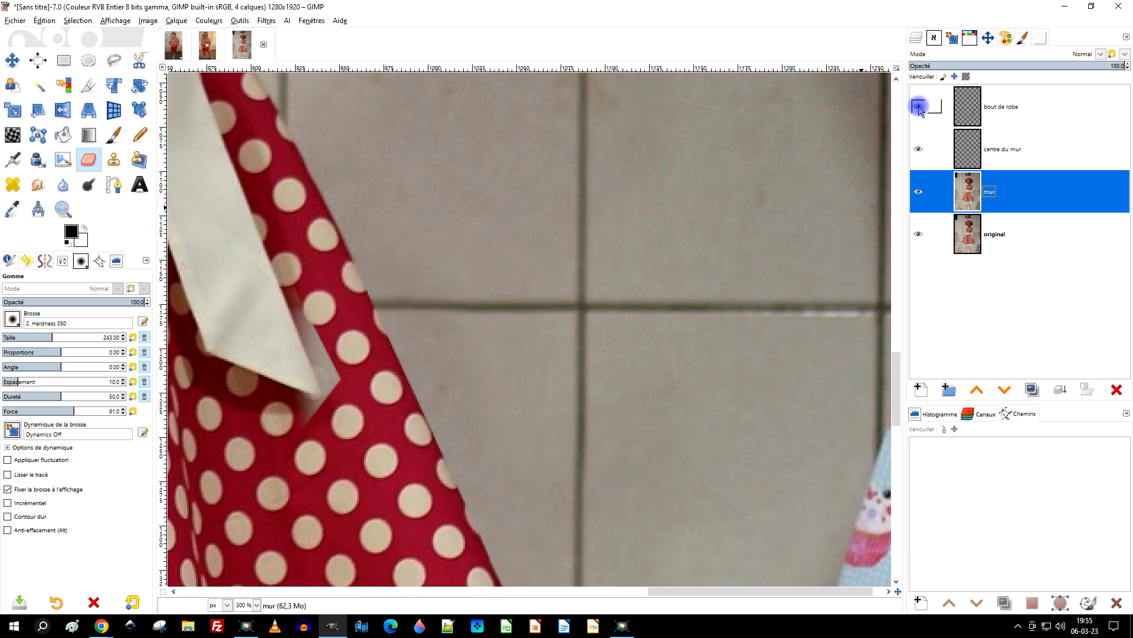
left_click(919, 107)
left_click(919, 107)
Step: Inspect the ribbon tip and skirt edge with the bout de robe layer off and on, and make the original layer active
scroll(803, 318, "down", 2)
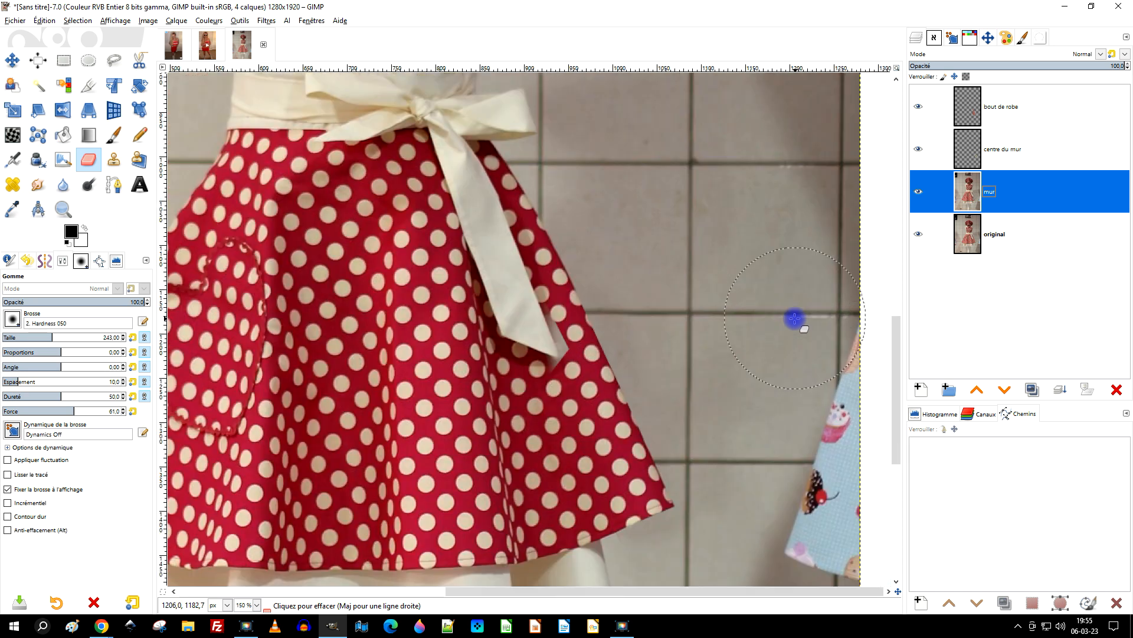
scroll(706, 334, "up", 1)
scroll(706, 334, "down", 2)
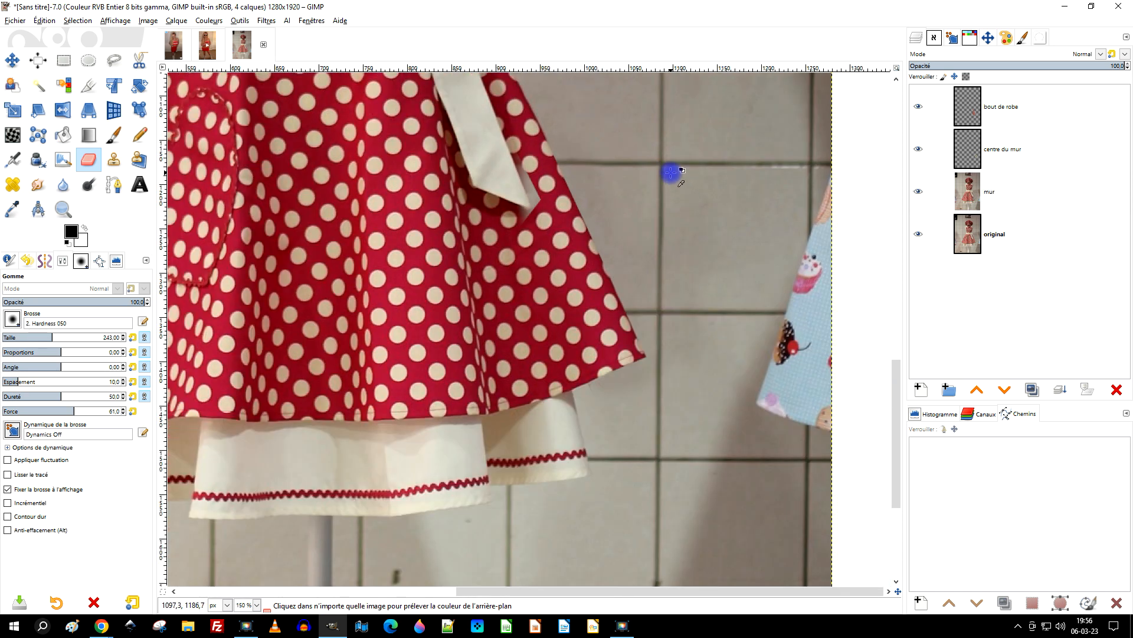
scroll(671, 172, "up", 2)
left_click(920, 108)
left_click(920, 108)
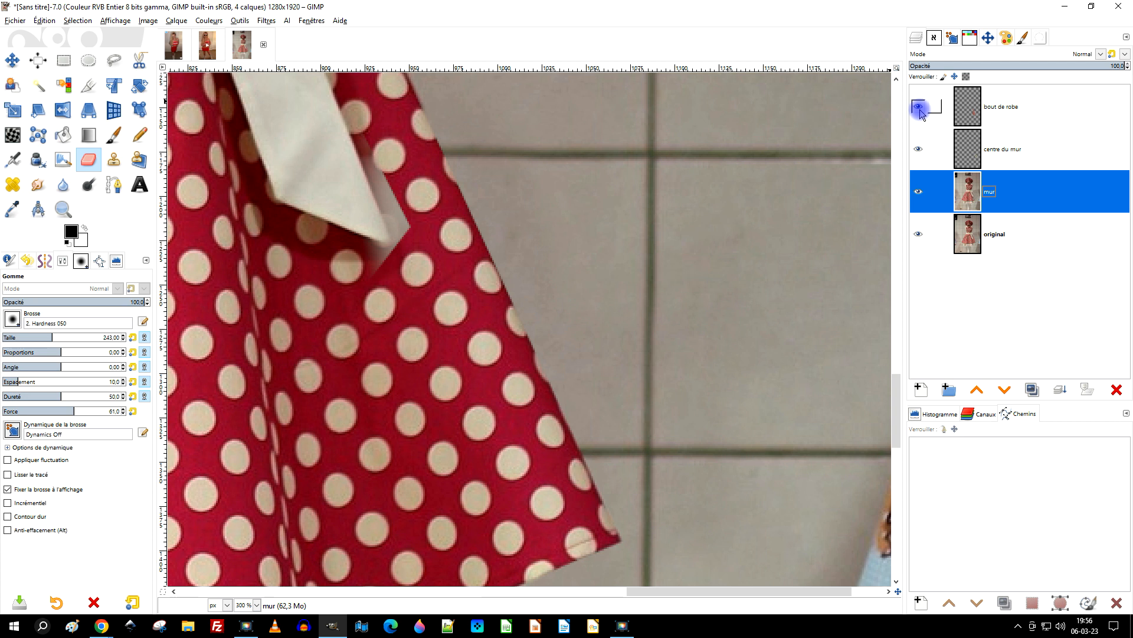
scroll(690, 322, "down", 3)
scroll(693, 319, "up", 2)
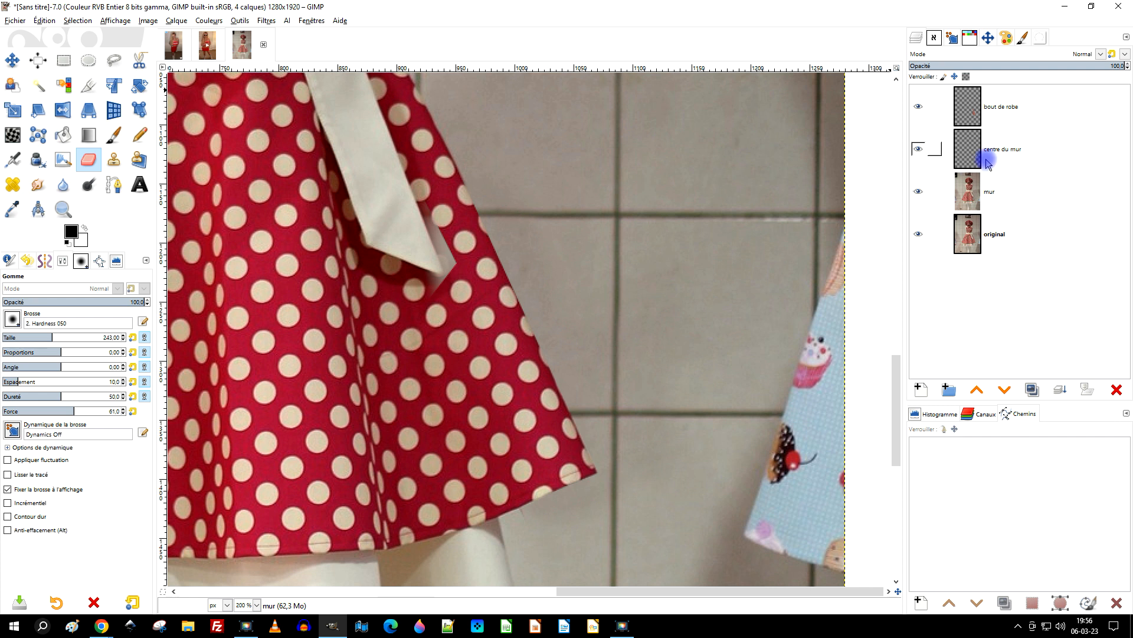
left_click(969, 252)
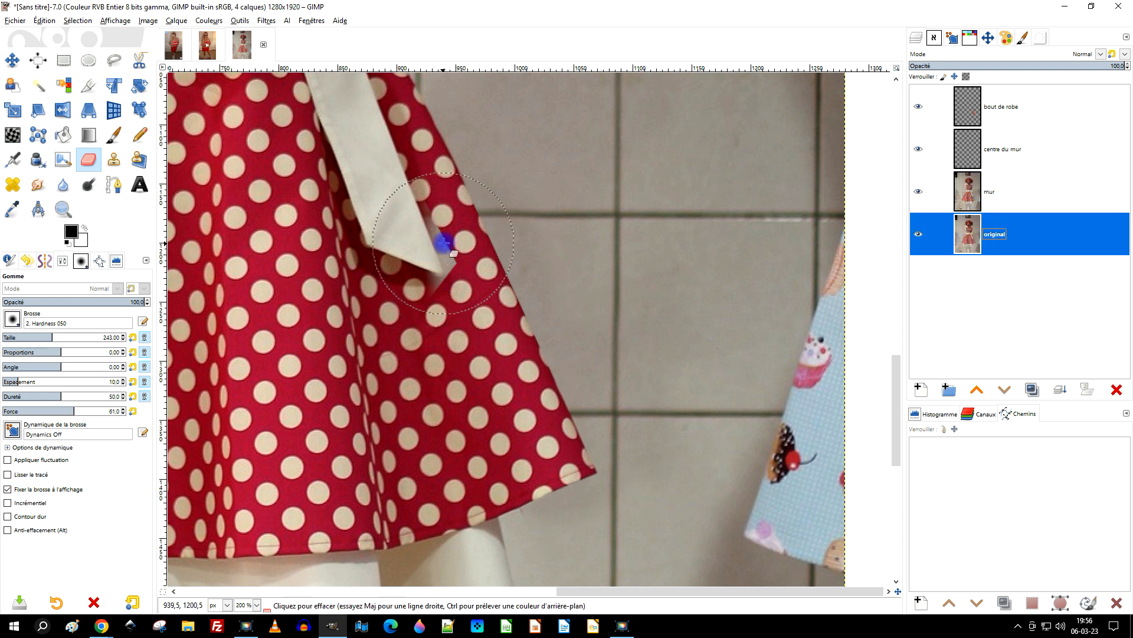
Step: Make a freehand selection around the ribbon tip and the polka-dot fabric just below it
left_click(113, 61)
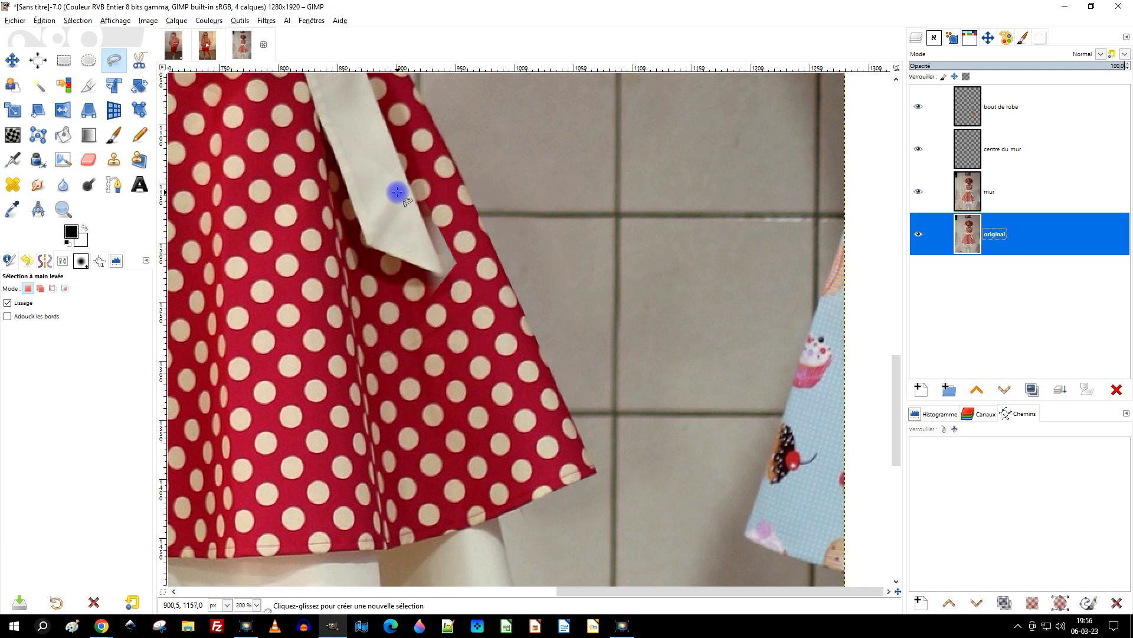
left_click(378, 181)
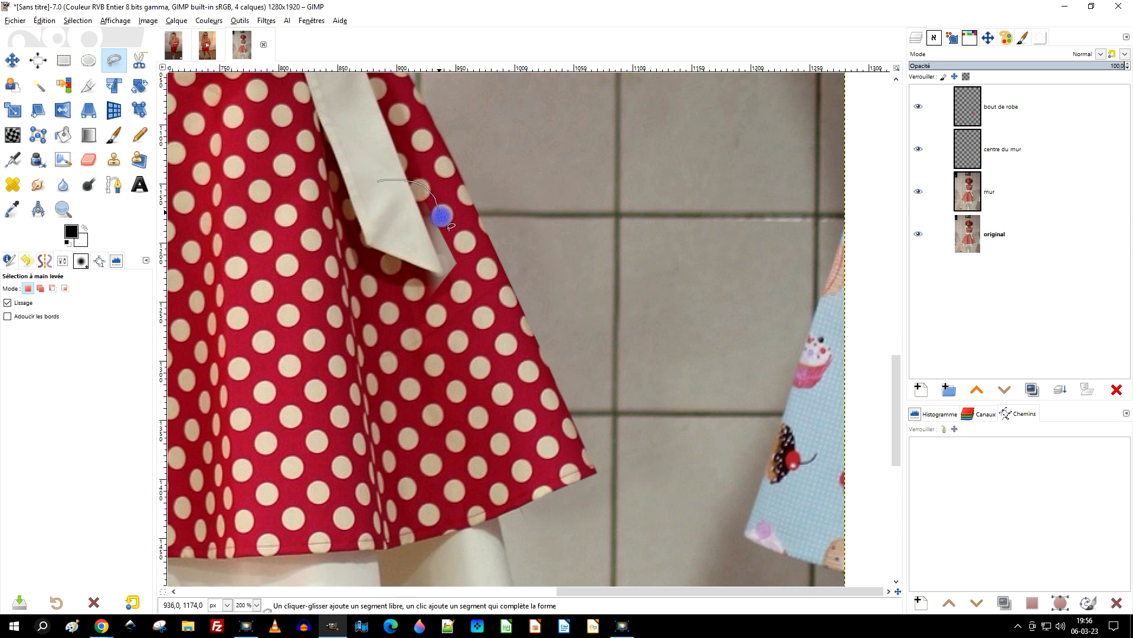
left_click_drag(369, 302, 370, 235)
left_click(377, 185)
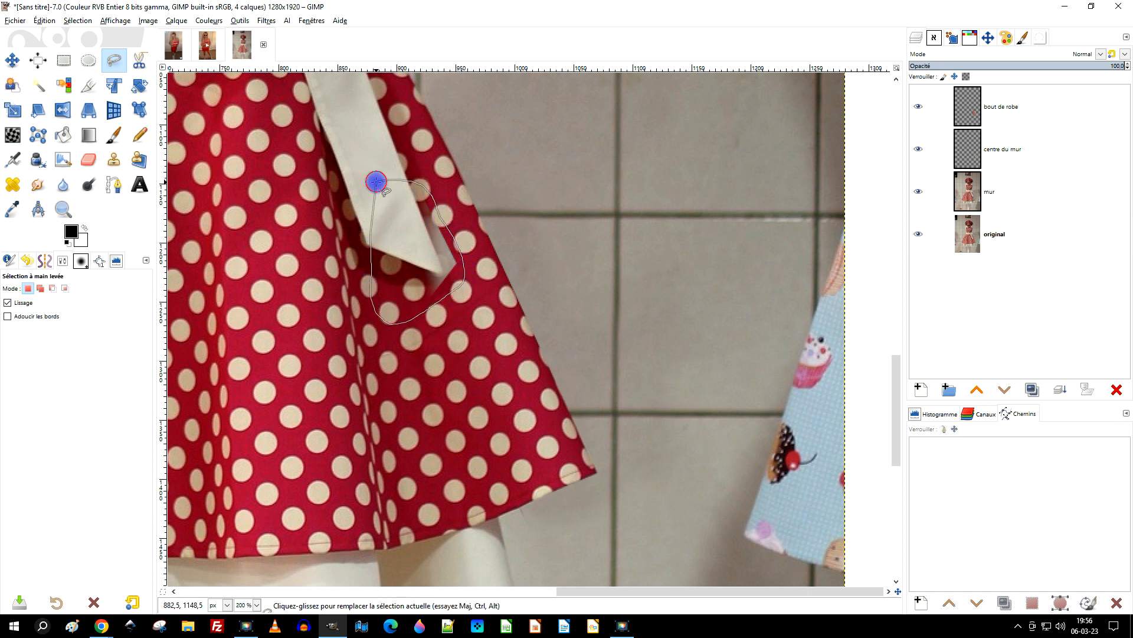
key("Return")
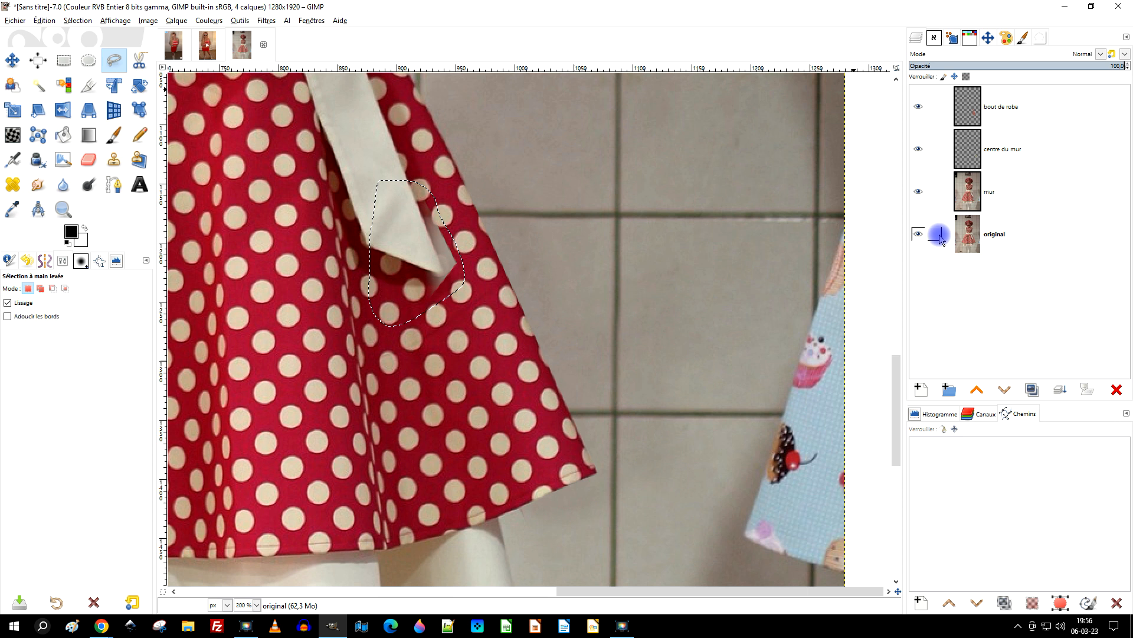
Step: Copy the selected ribbon tip from the original layer, paste it over the mur layer and anchor it there
left_click(968, 232)
key("ctrl+c")
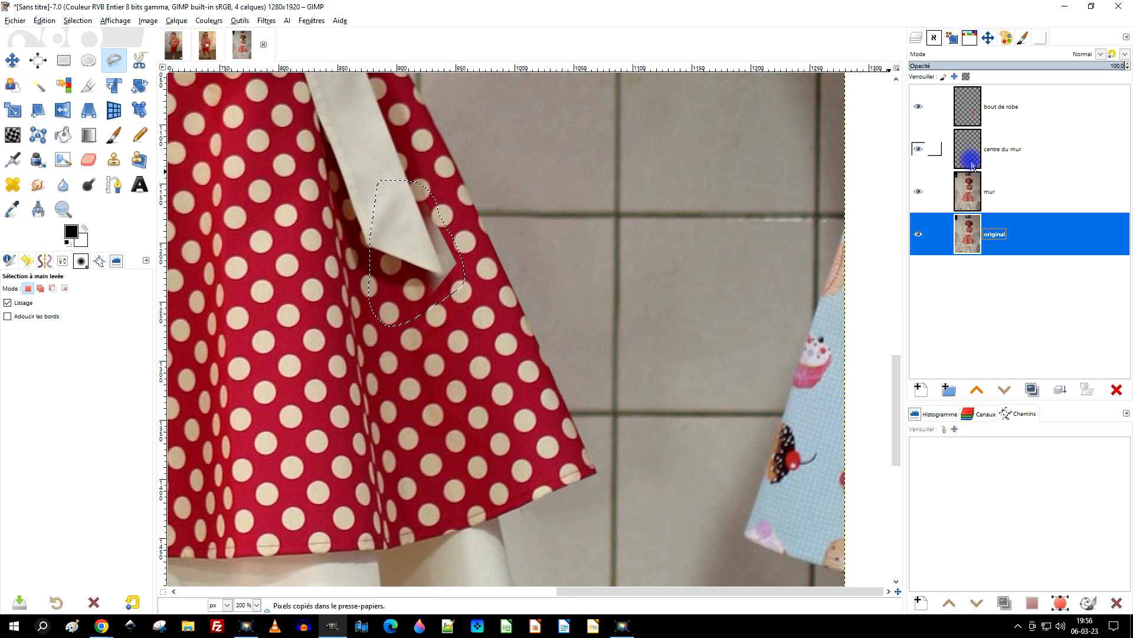
left_click(966, 191)
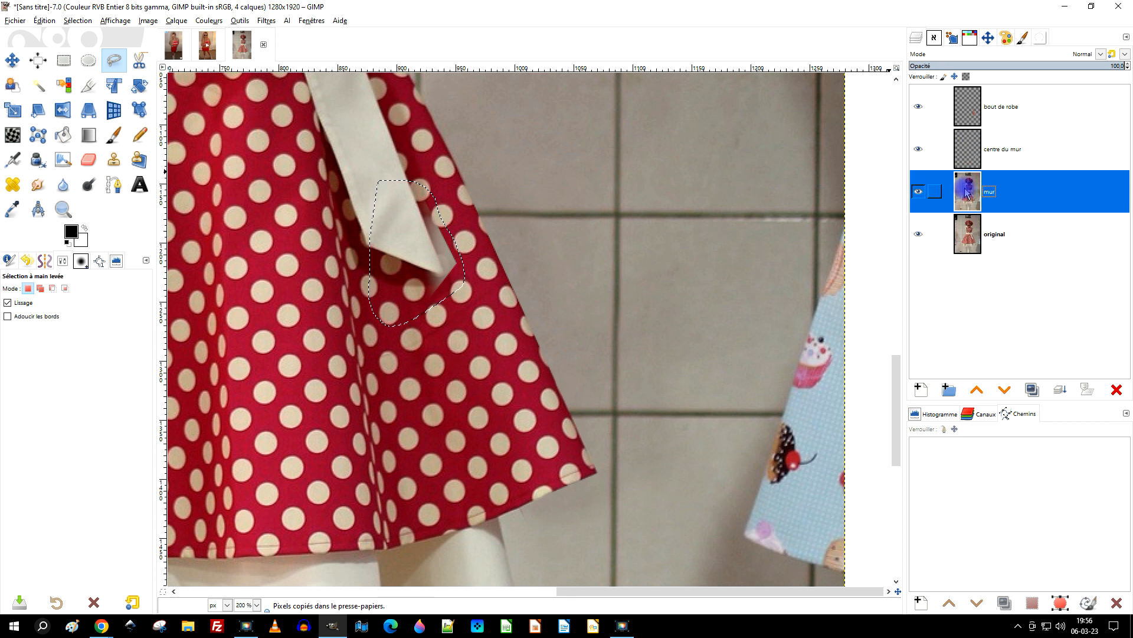
key("ctrl+v")
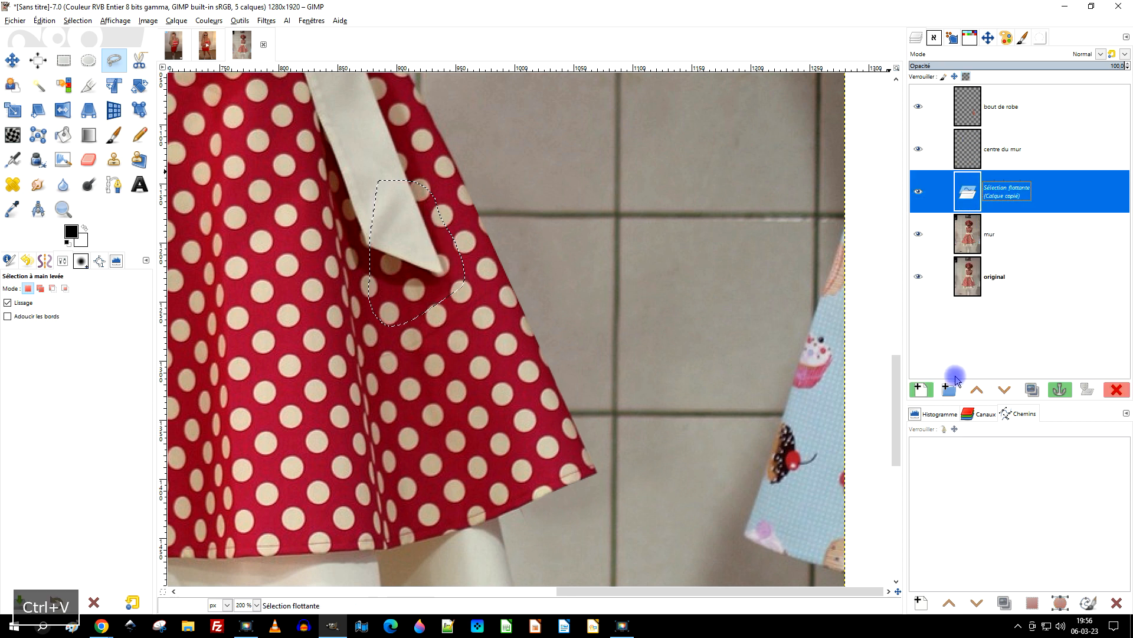
left_click(1058, 389)
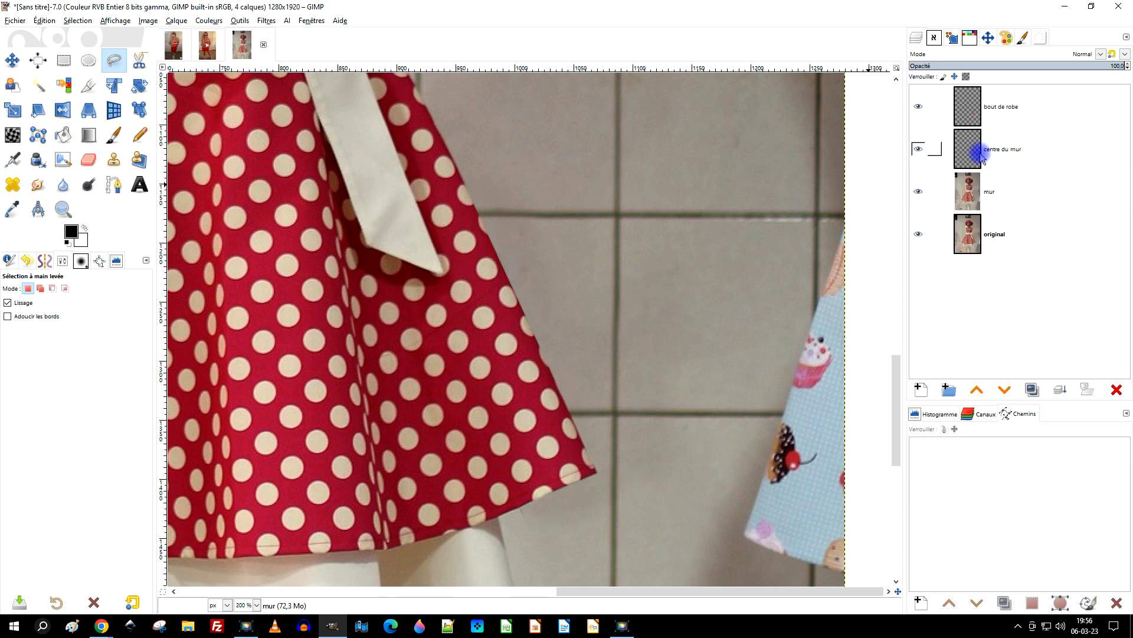
Step: Merge the centre du mur layer down into the mur layer
left_click(918, 150)
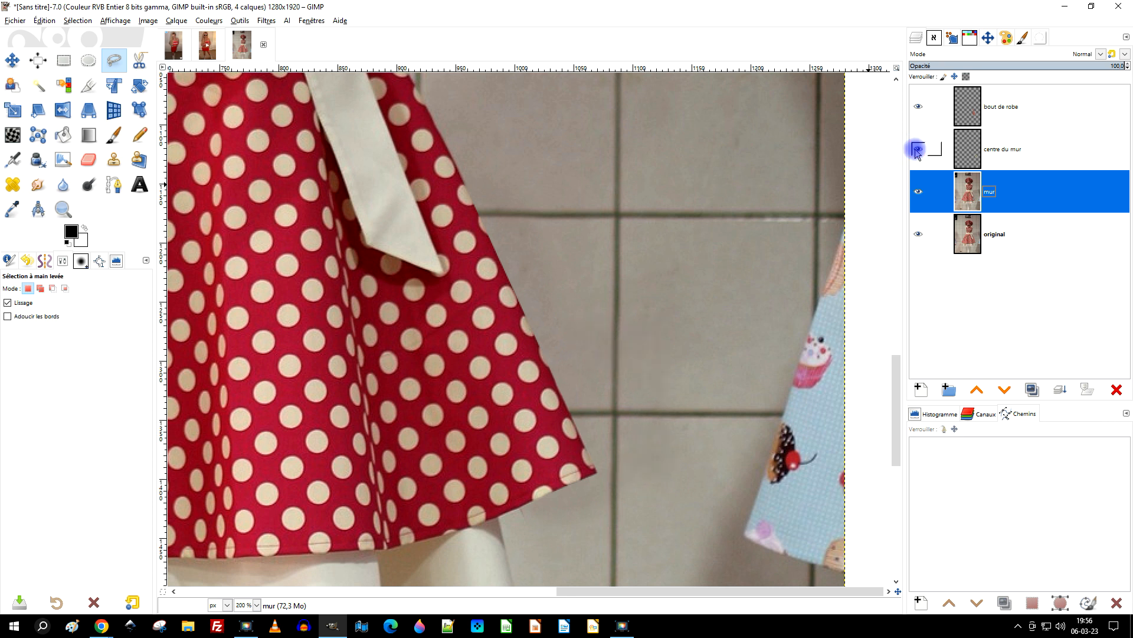
left_click(978, 155)
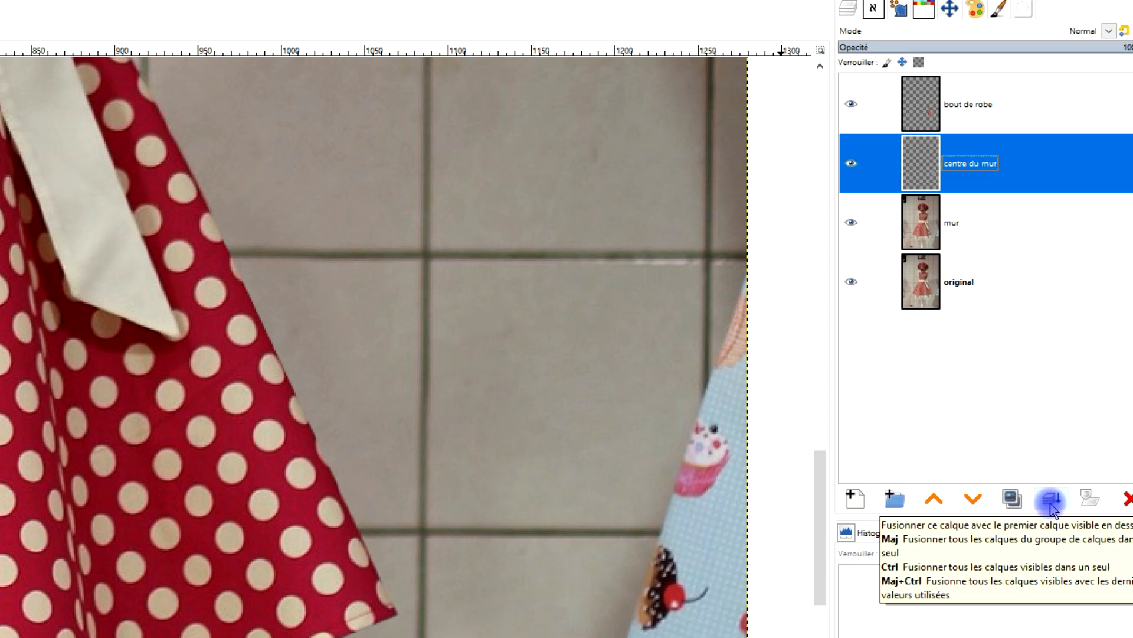
left_click(1060, 396)
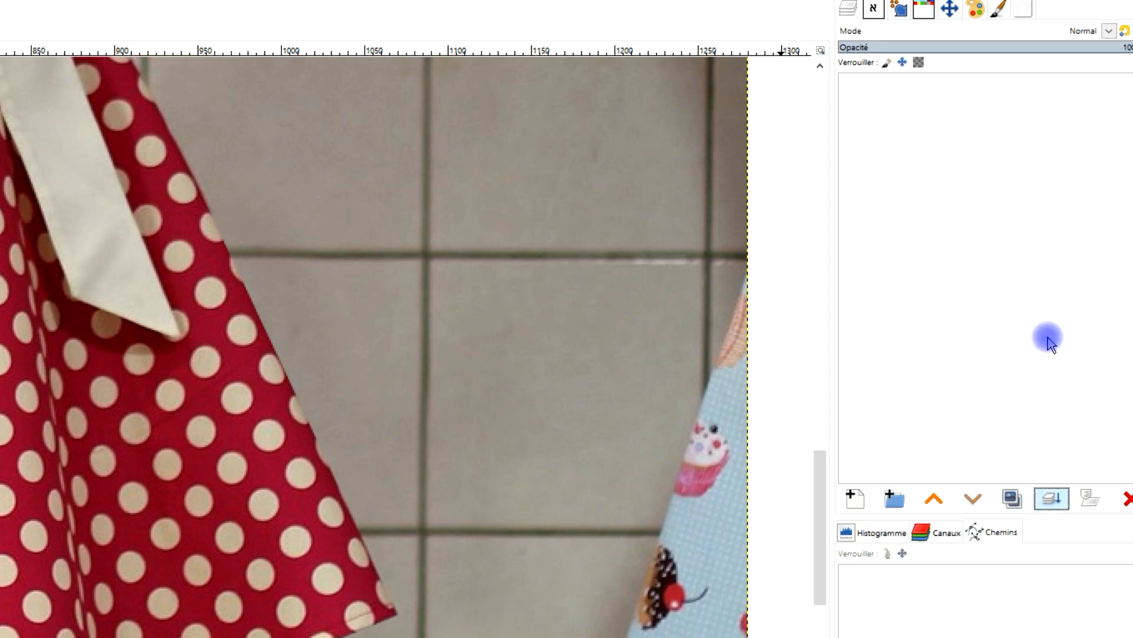
Step: Make the bout de robe layer active after checking its visibility, and set the Warp tool to move pixels
left_click(927, 112)
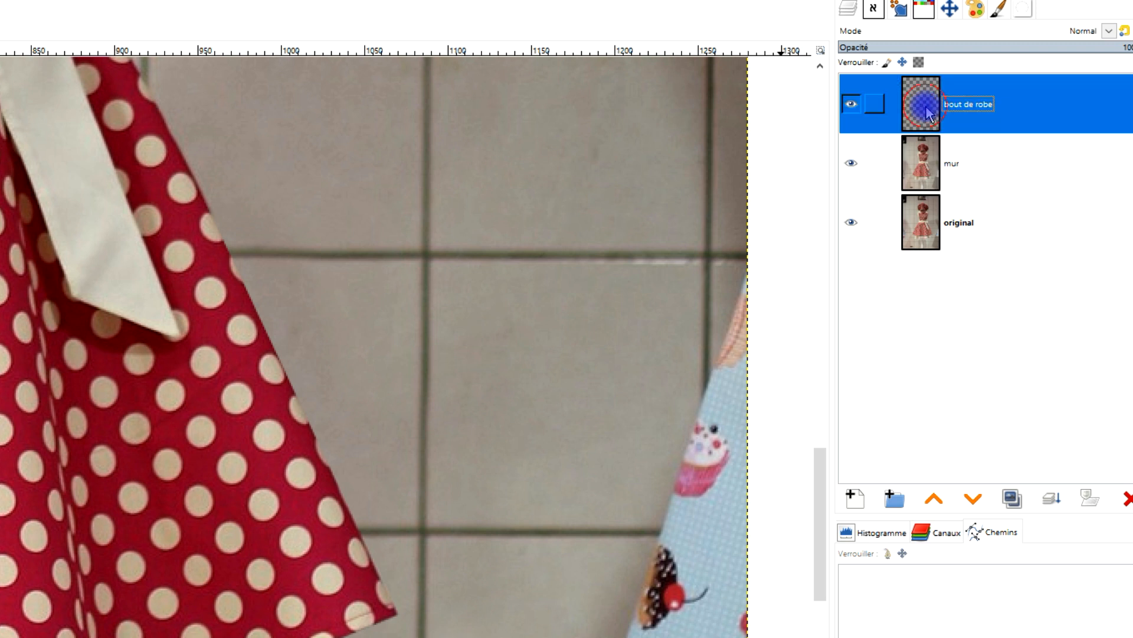
left_click(851, 104)
left_click(851, 105)
left_click(924, 115)
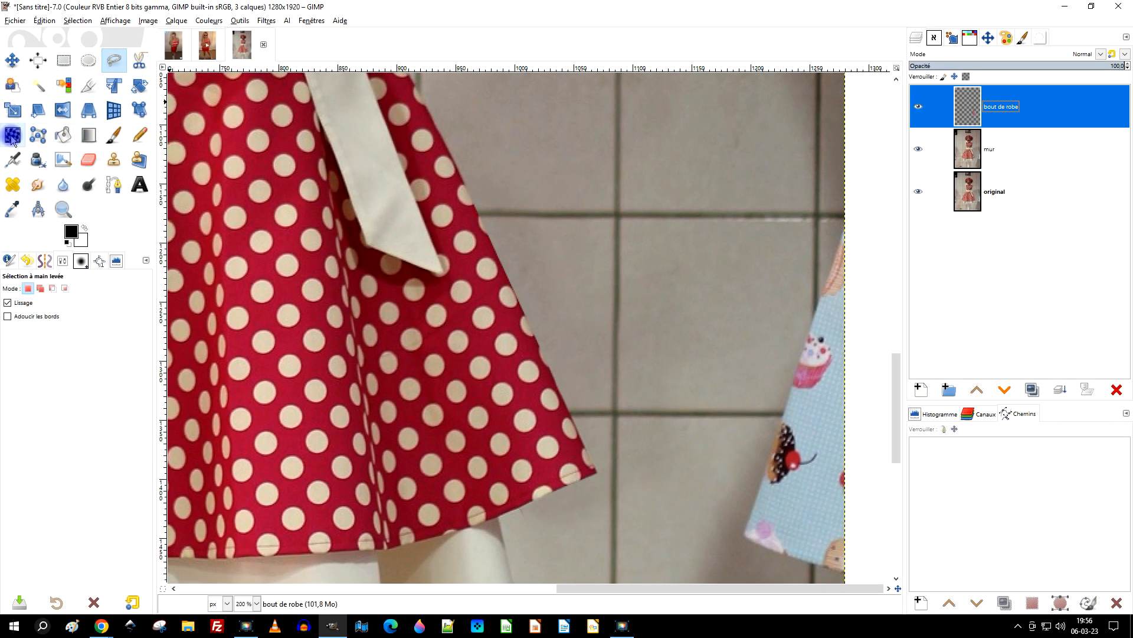
left_click(12, 137)
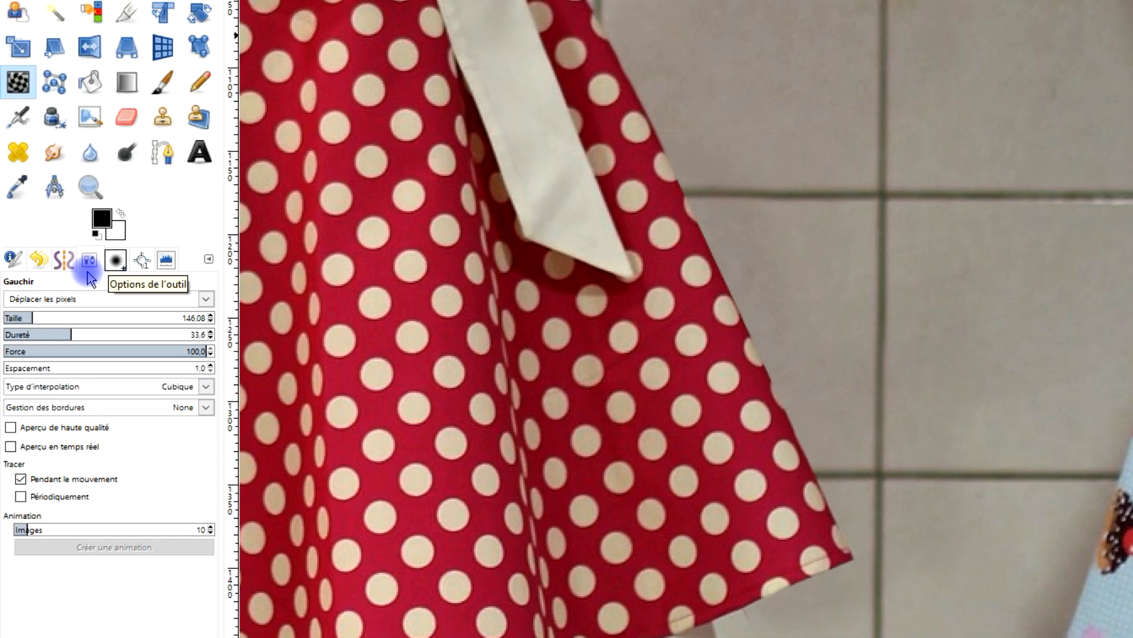
left_click(71, 295)
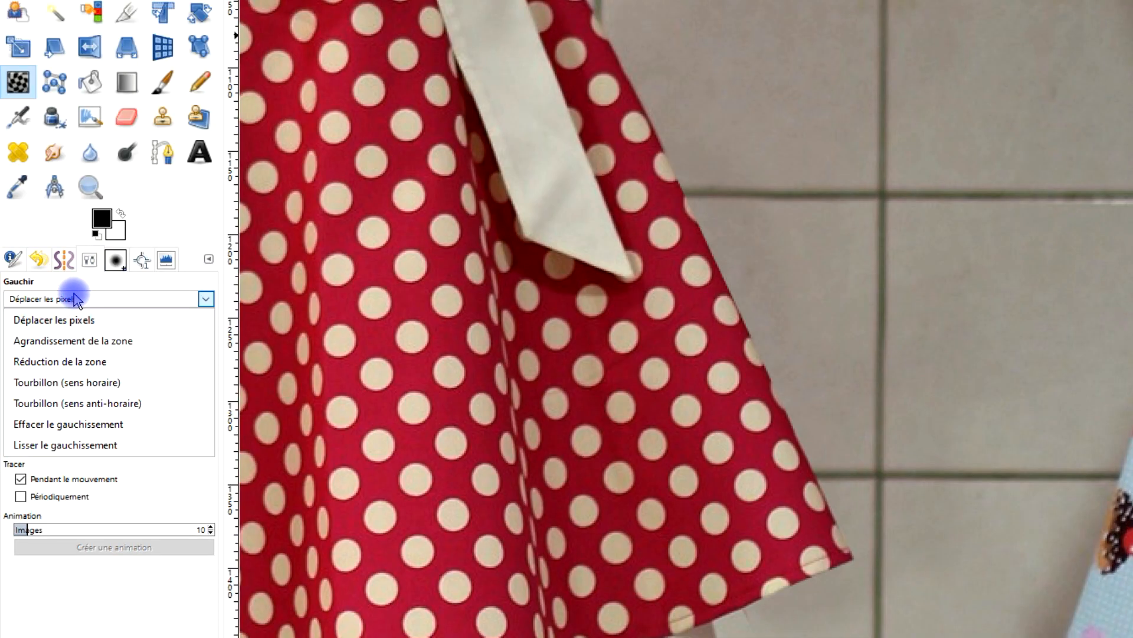
left_click(77, 322)
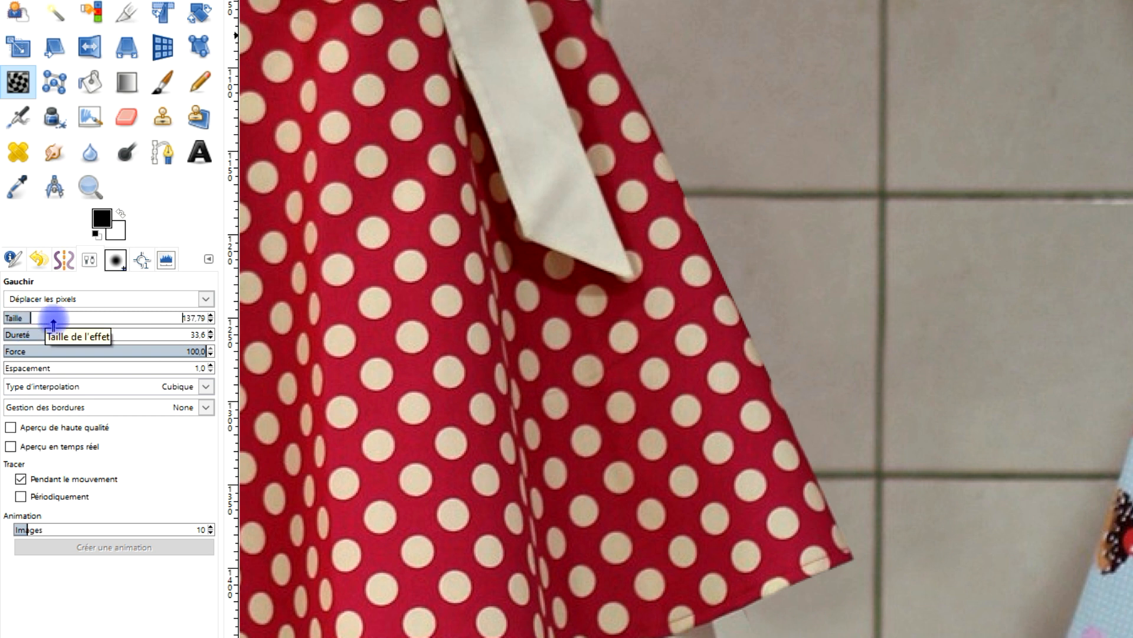
scroll(893, 203, "down", 3)
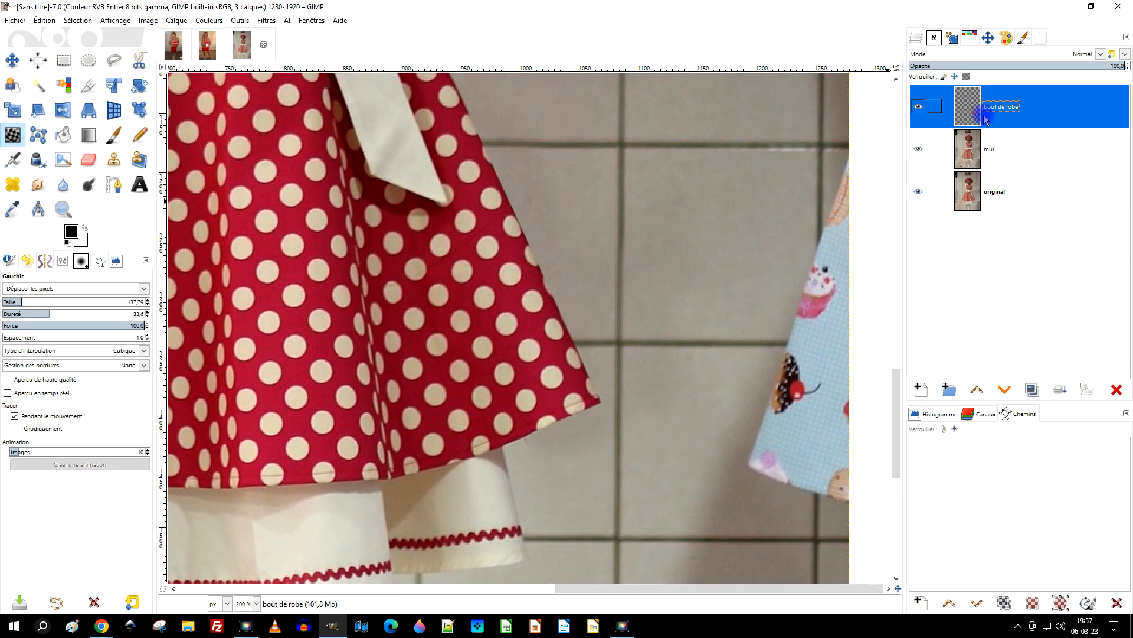
left_click_drag(607, 376, 590, 382)
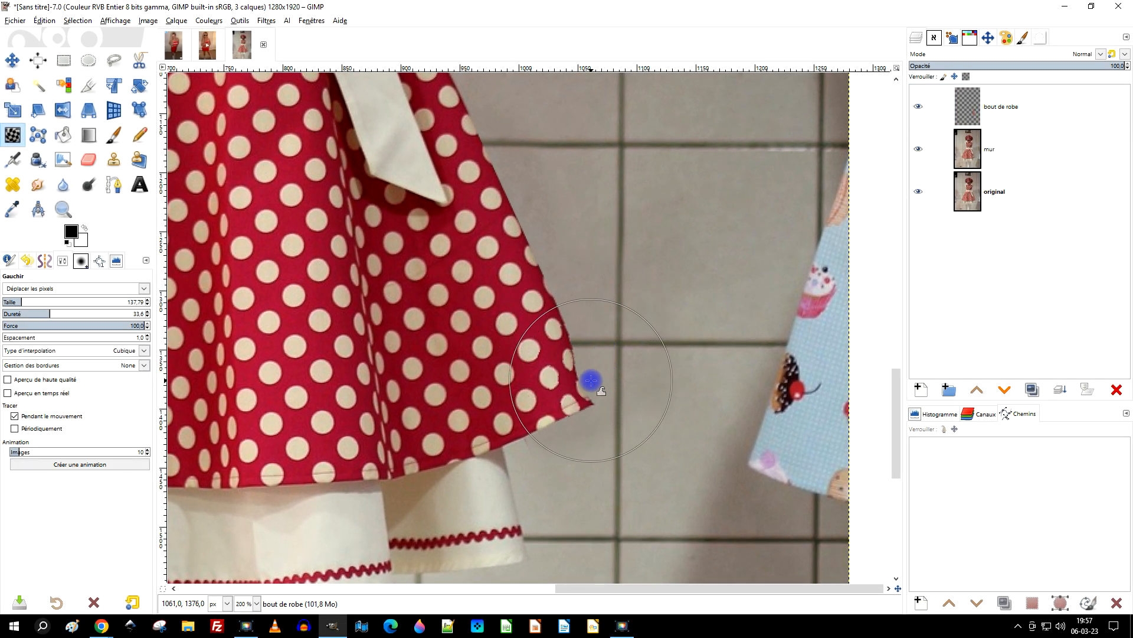
key("ctrl+z")
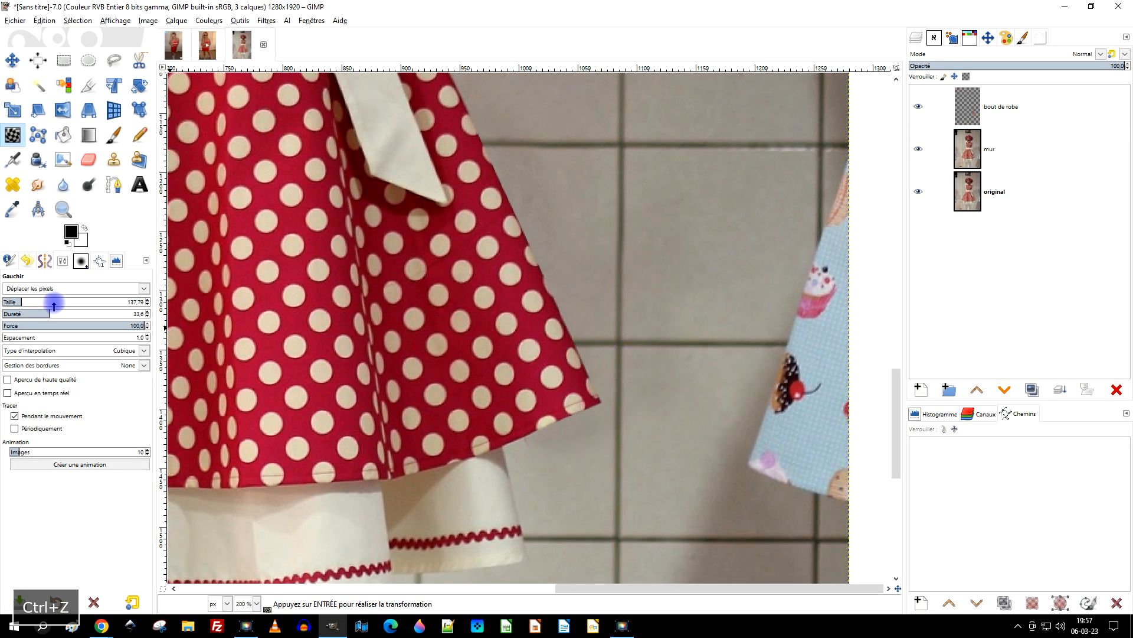
Step: Set the warp size to 382.36, push the skirt's flared edge and lower corner inward on bout de robe, and apply the warp
left_click(54, 302)
mouse_move(653, 357)
left_mouse_down()
mouse_move(614, 381)
mouse_move(671, 380)
mouse_move(665, 402)
mouse_move(650, 400)
left_mouse_up()
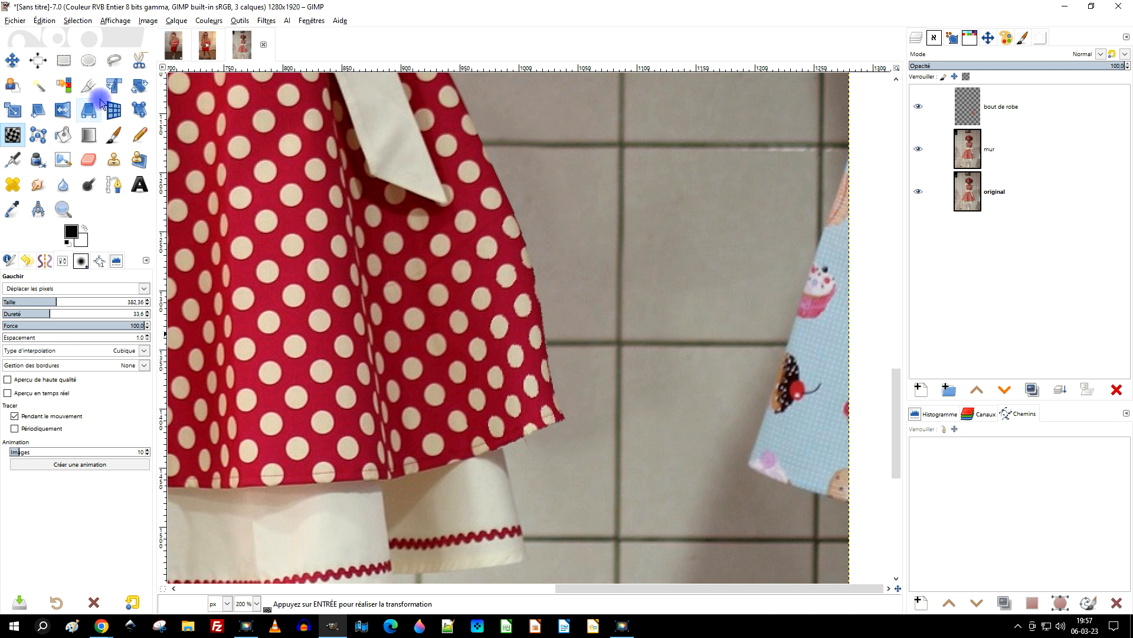
left_click(61, 61)
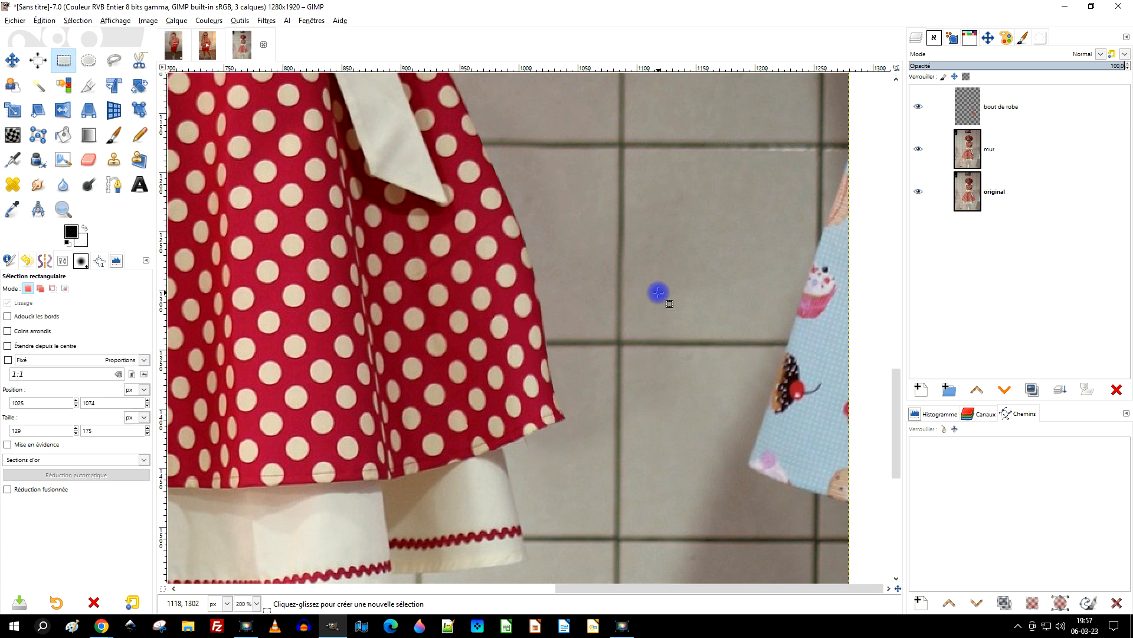
Step: Compare the reshaped skirt with the original layer shown alone, and inspect its edge from the bow to the hem
scroll(658, 292, "down", 3)
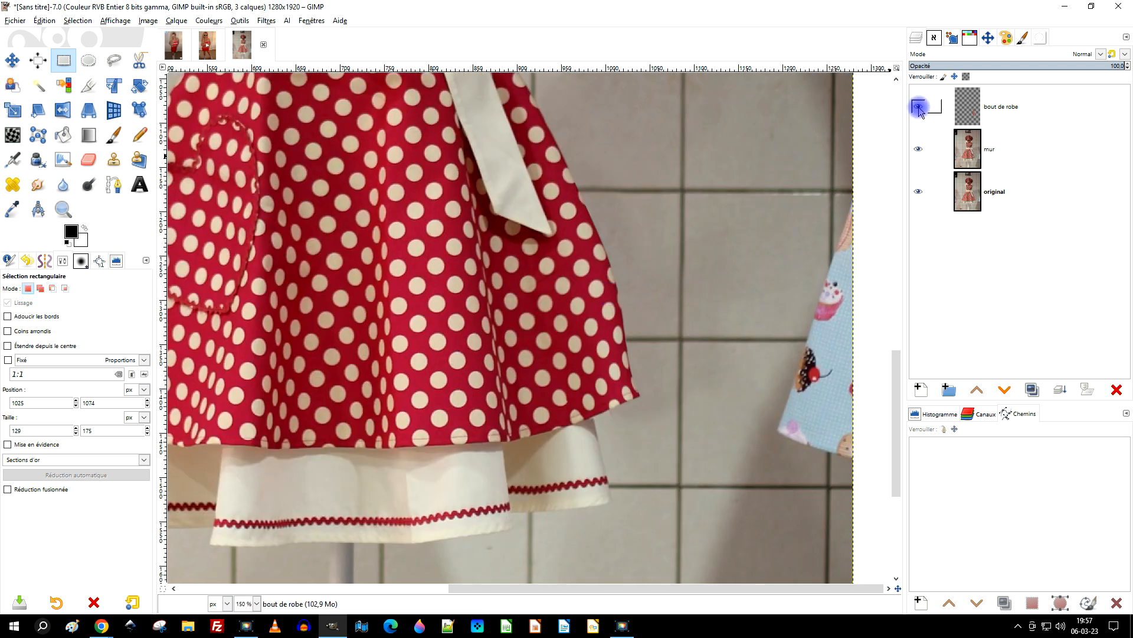
left_click(918, 192, "shift")
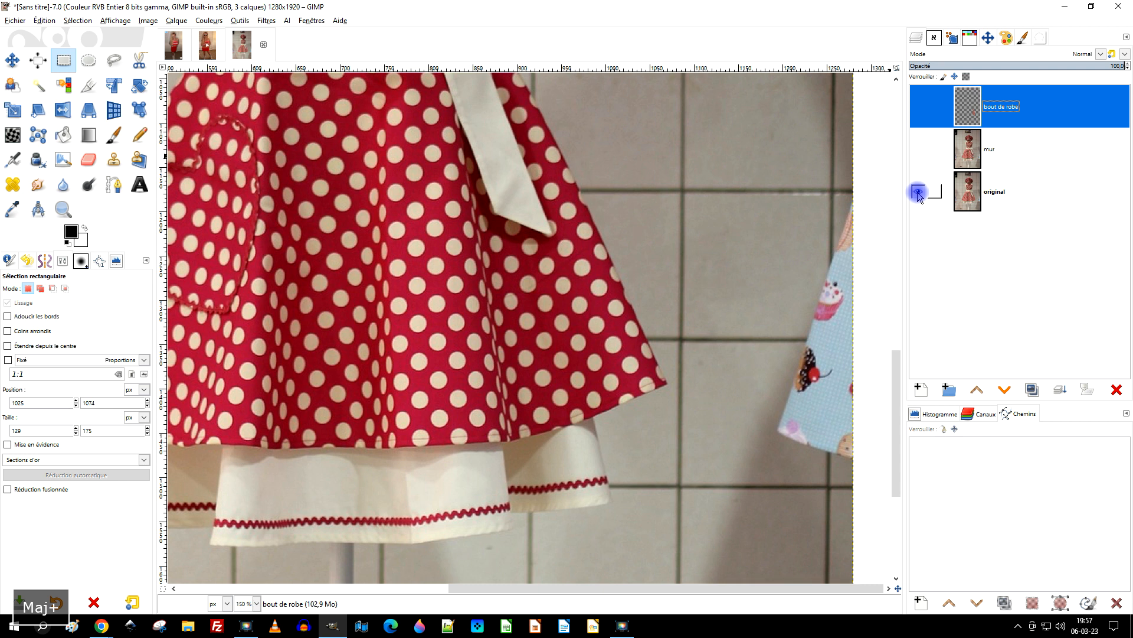
left_click(918, 192, "shift")
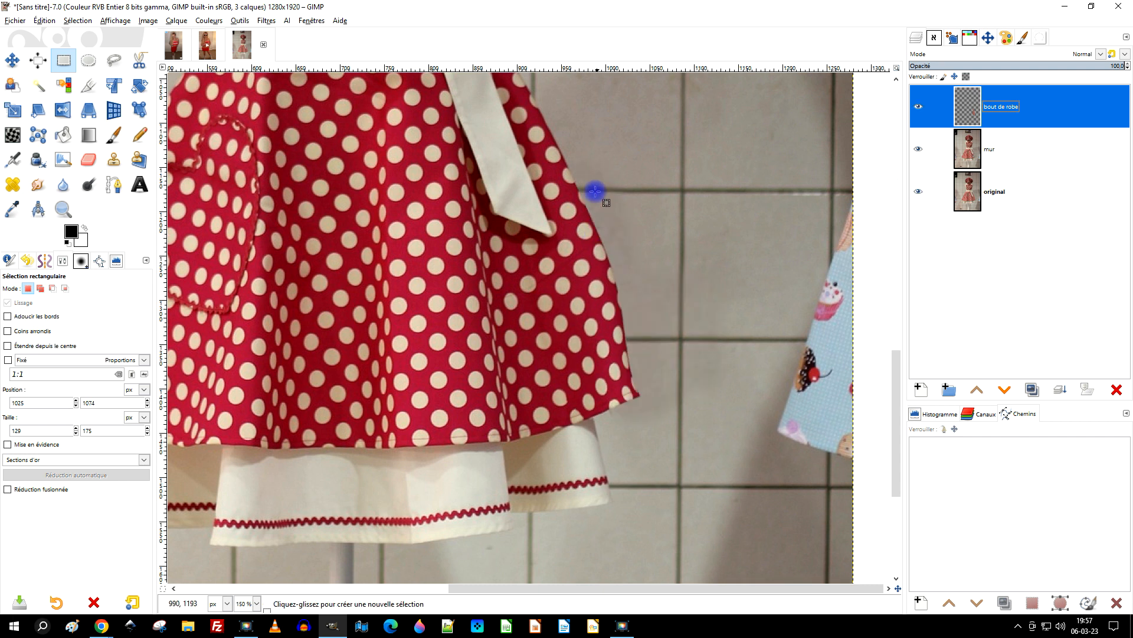
scroll(620, 183, "up", 2)
scroll(618, 223, "down", 3)
left_click_drag(650, 229, 586, 321)
scroll(588, 273, "up", 1)
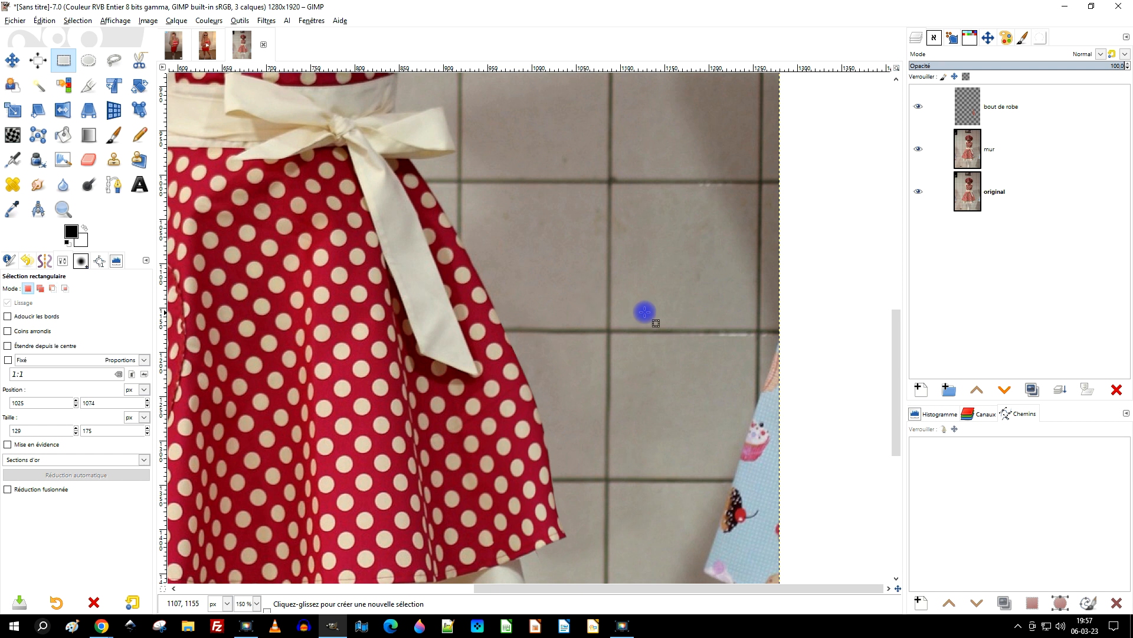
Step: Clone the horizontal grout line beside the ribbon tip on the mur layer, using the 2. Hardness 050 brush
left_click(998, 157)
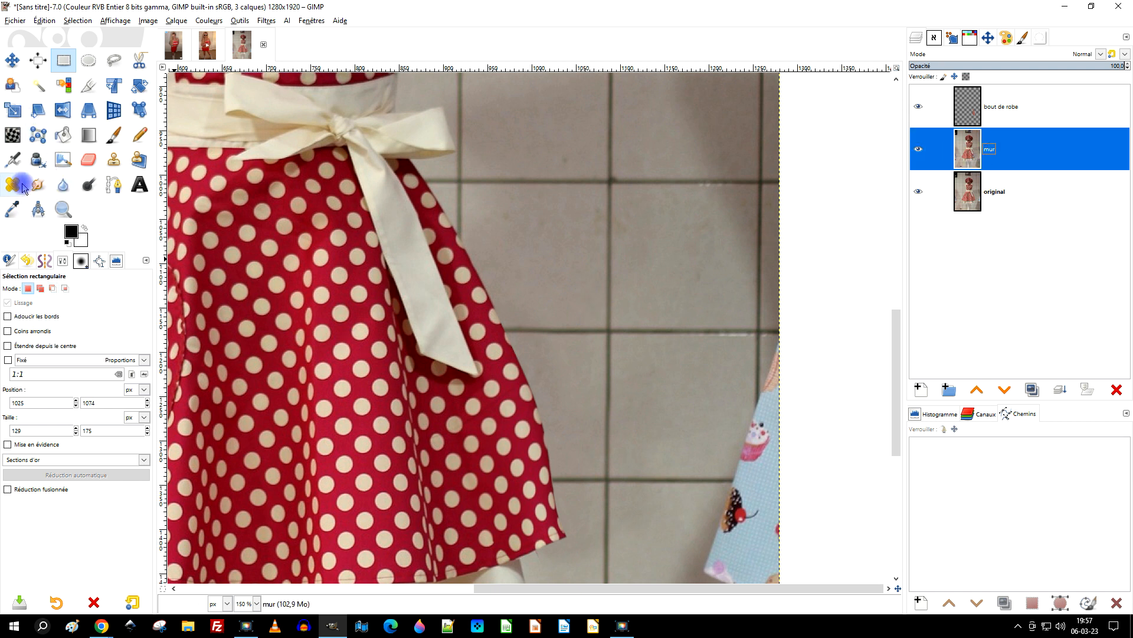
left_click(110, 168)
scroll(655, 340, "up", 2)
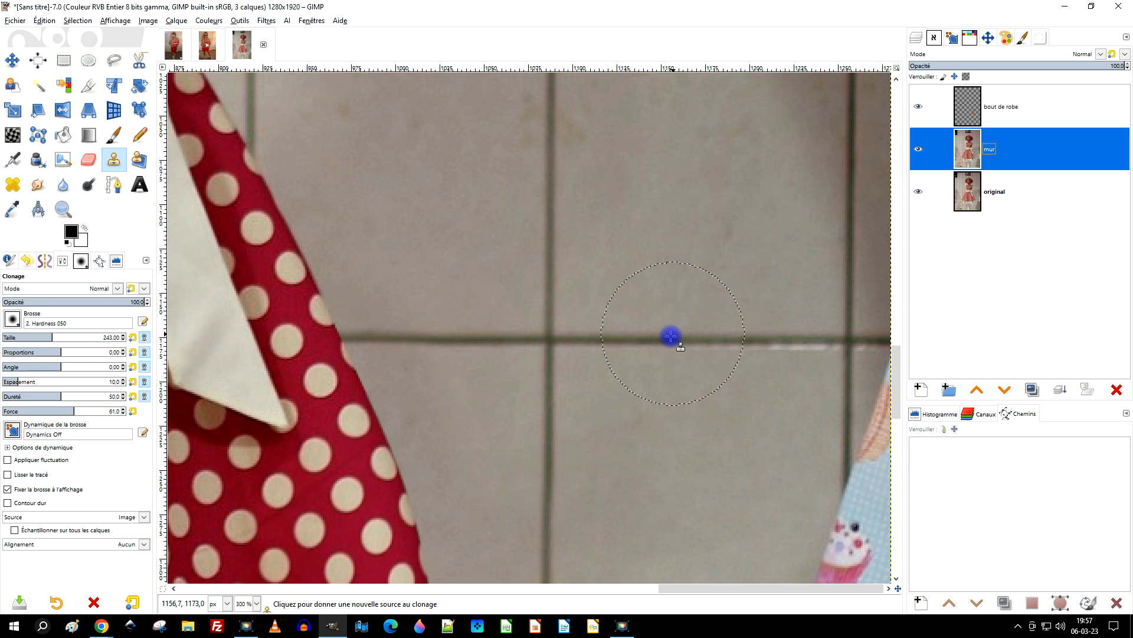
left_click(650, 338, "ctrl")
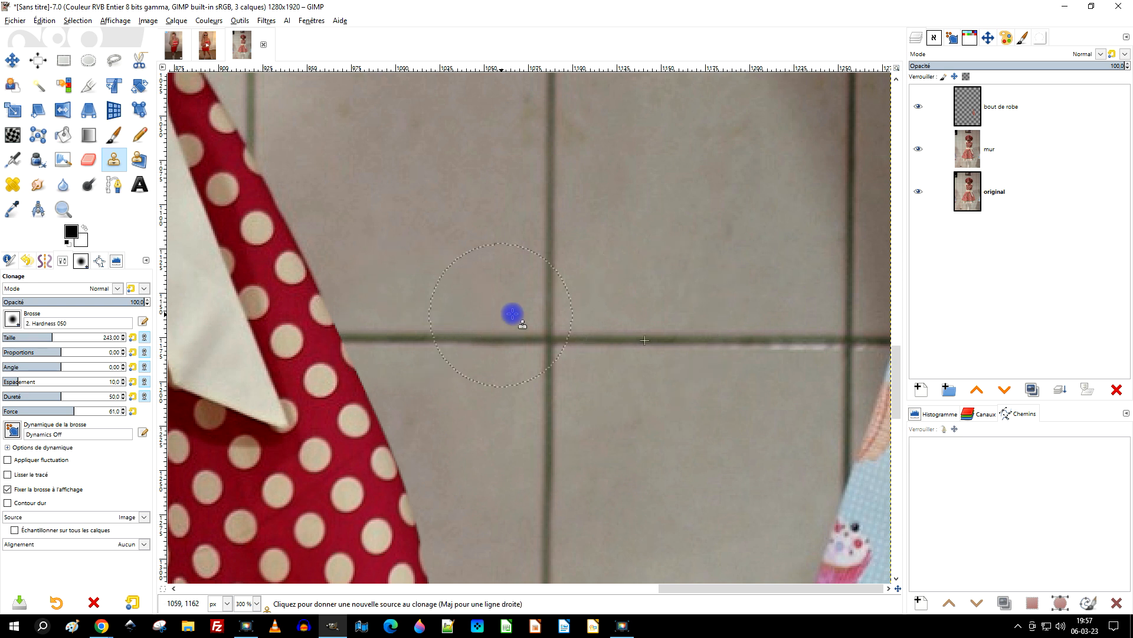
scroll(526, 317, "down", 3)
left_click_drag(556, 344, 676, 248)
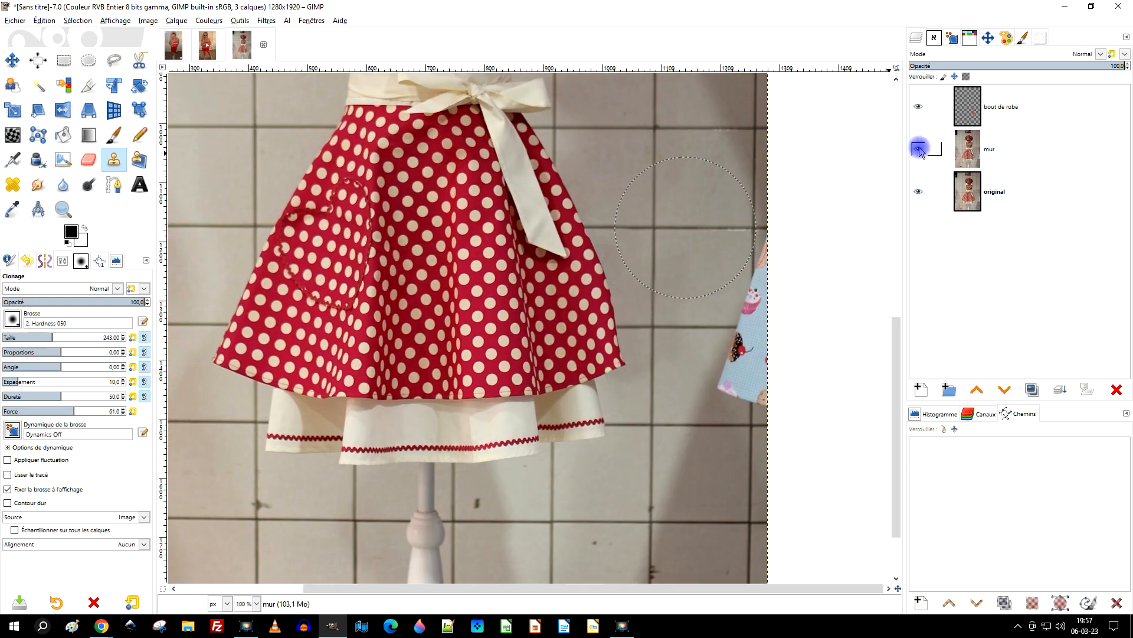
Step: Show the original layer alone and restore all layers to compare the whole skirt before and after retouching
left_click(918, 191, "shift")
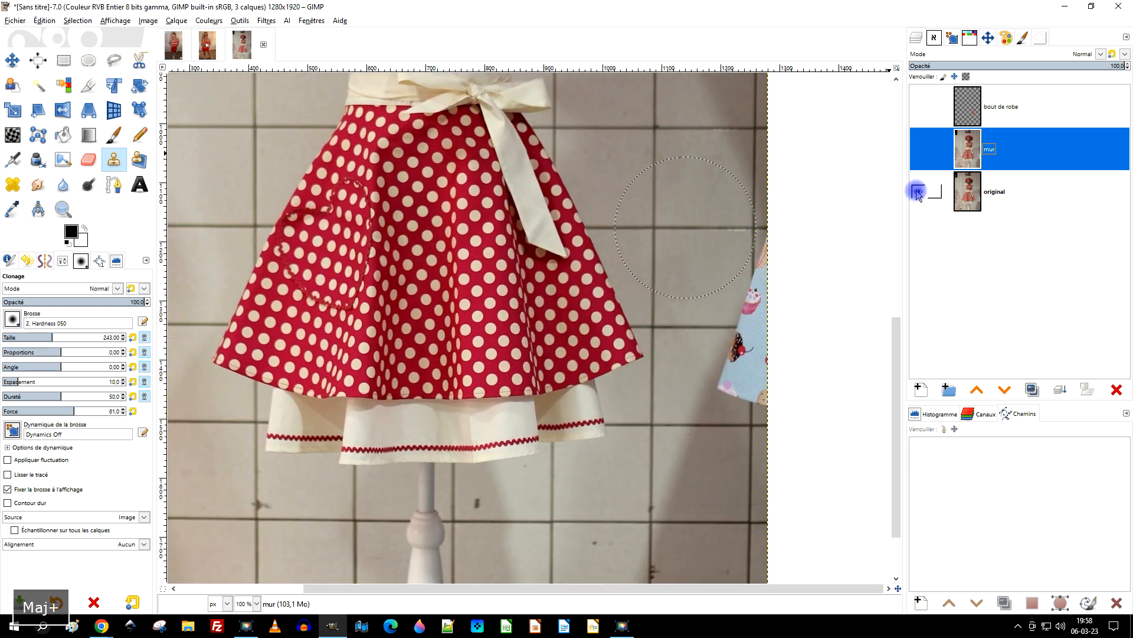
left_click(918, 191, "shift")
left_click(918, 191, "shift")
scroll(619, 329, "right", 3)
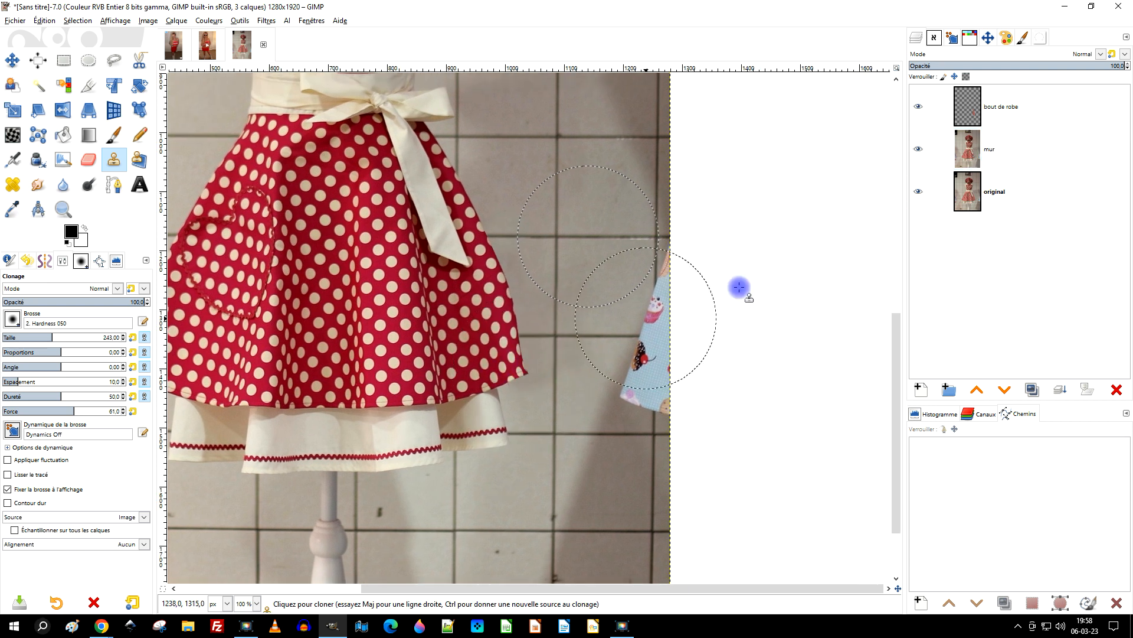
Step: Examine the whole apron and surrounding tiled wall with the mur layer active and the Rectangle Select tool ready
left_click(987, 150)
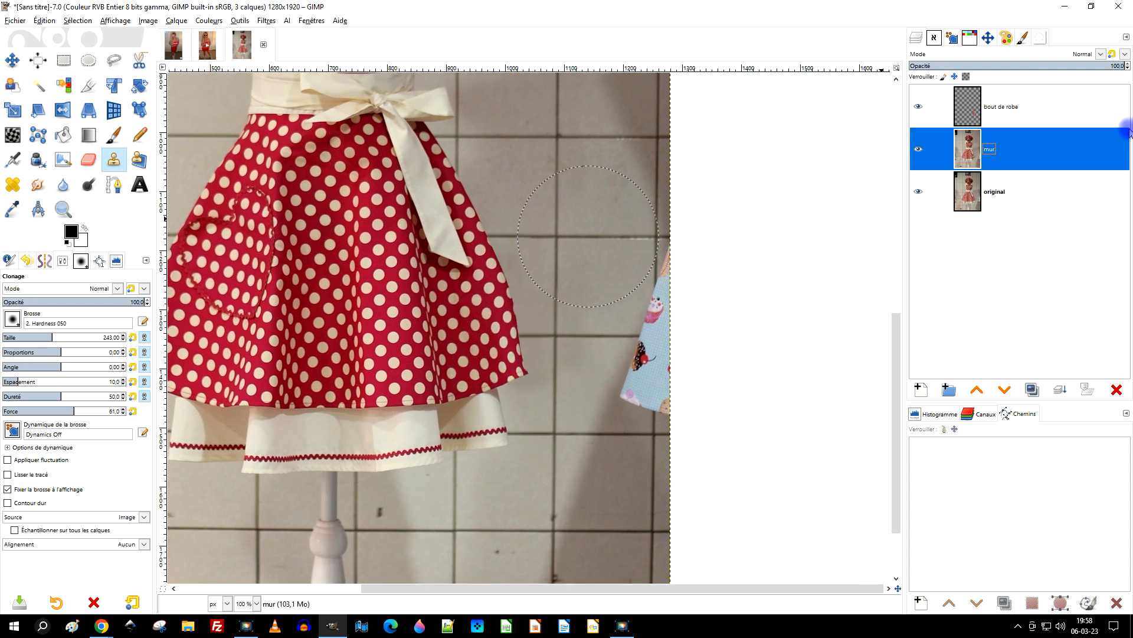
left_click(63, 59)
scroll(679, 249, "down", 2)
scroll(615, 288, "up", 1)
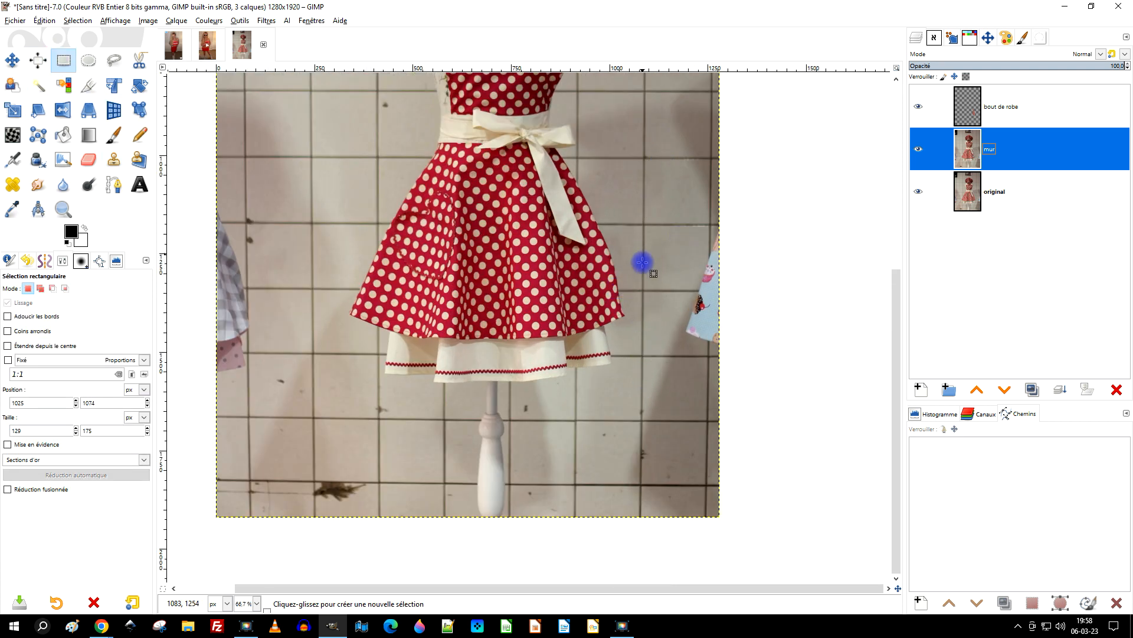
scroll(636, 293, "up", 2)
scroll(635, 293, "down", 2)
left_click_drag(631, 236, 661, 374)
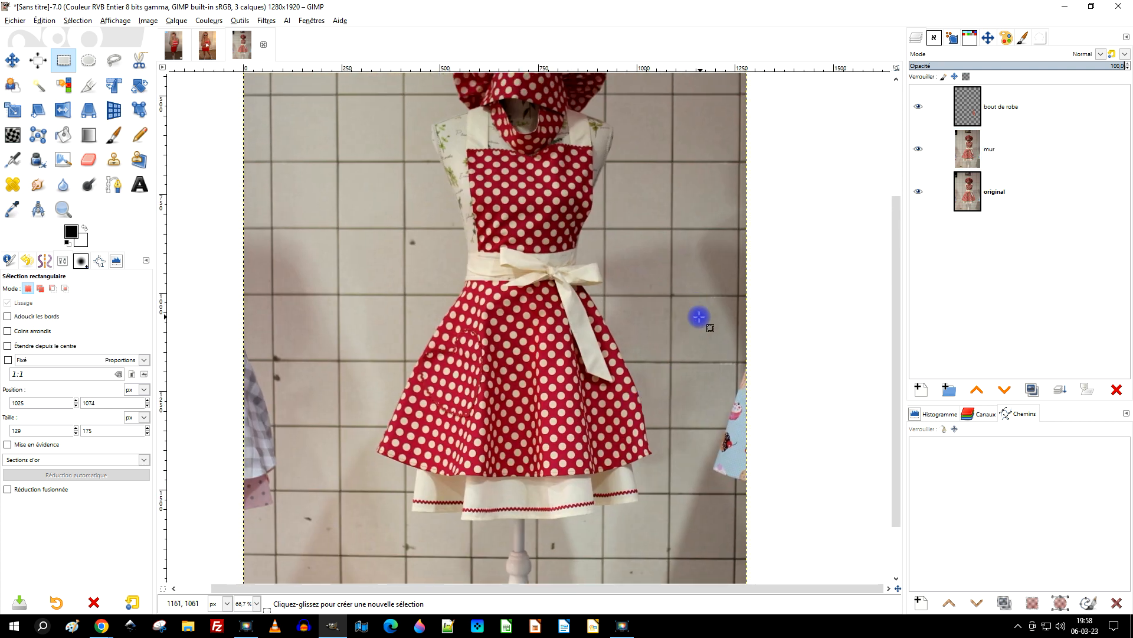
left_click_drag(699, 317, 708, 338)
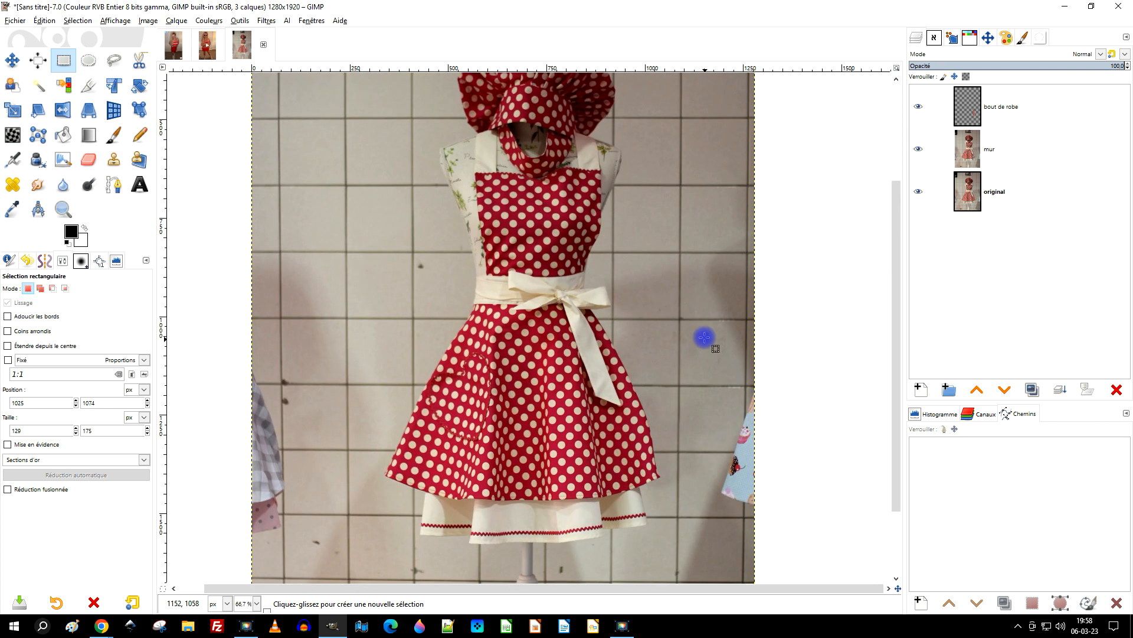
Step: Isolate the original layer once more and restore the other layers to compare the retouched silhouette with the source photo
left_click(917, 191, "shift")
left_click(917, 192, "shift")
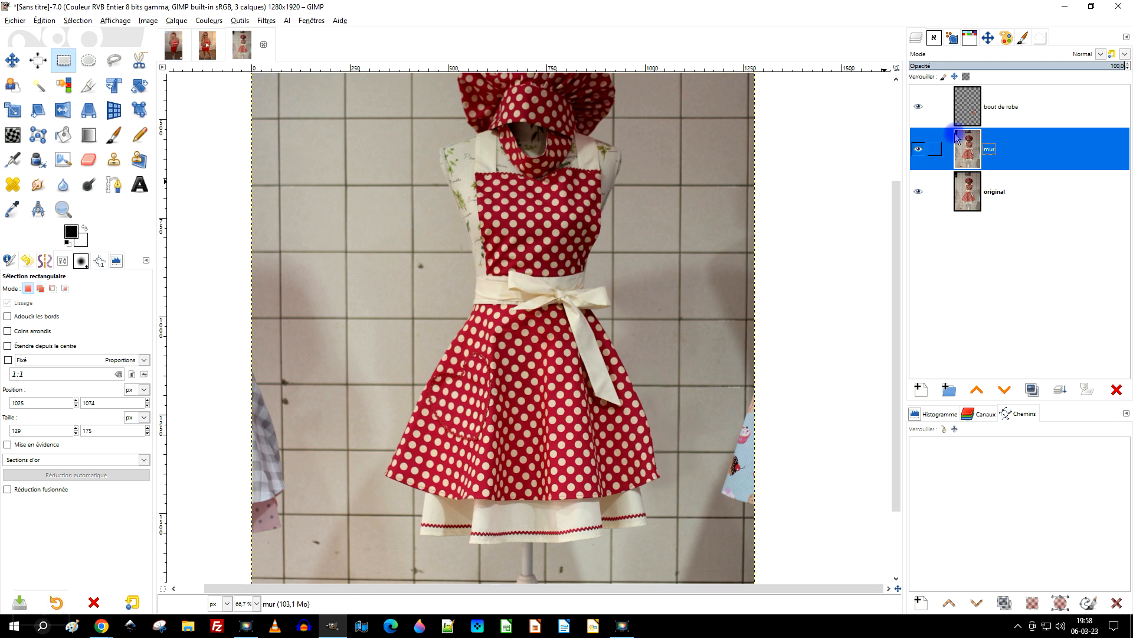
Step: Clone clean tile over the thin stray line under the skirt's right hem corner on the mur layer, using the 2. Hardness 050 brush
scroll(628, 456, "down", 1)
scroll(653, 410, "up", 4, "ctrl")
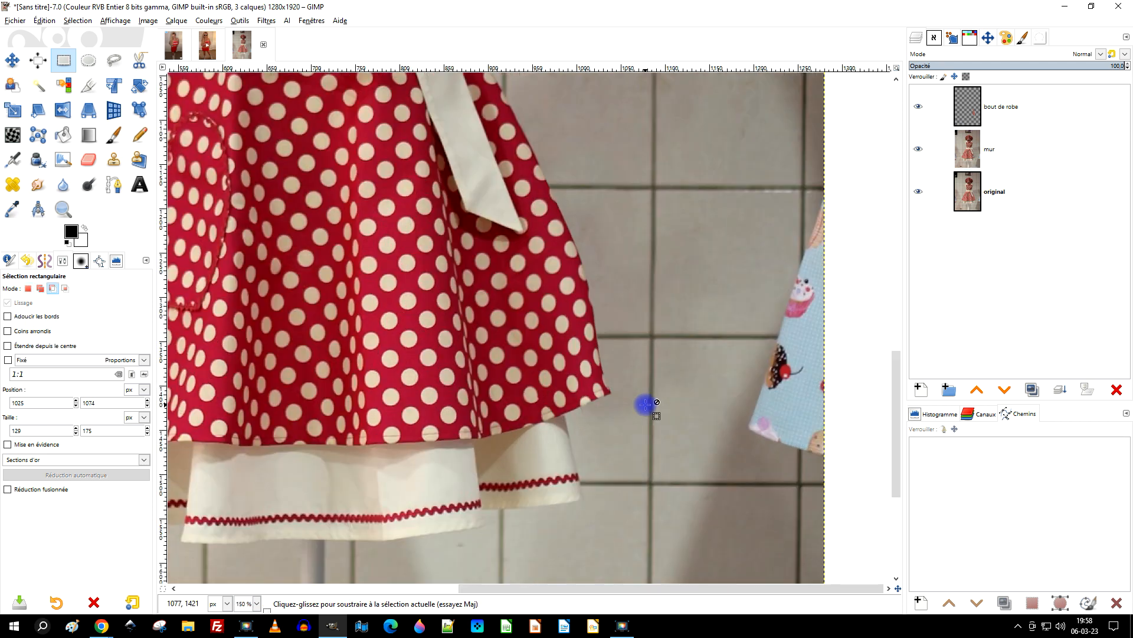
key("h")
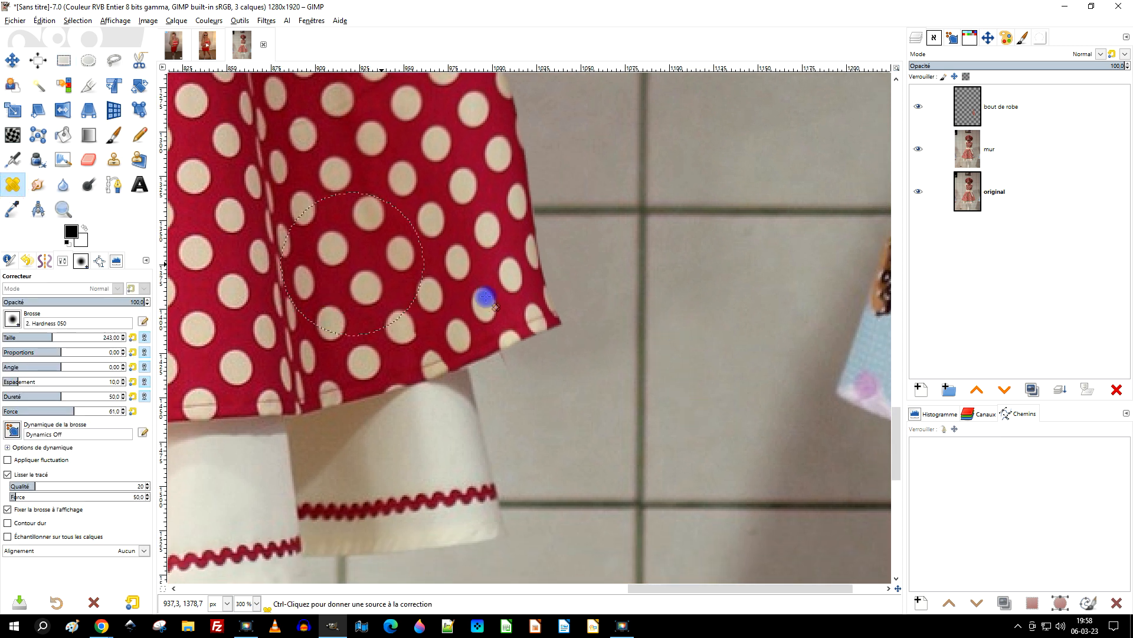
scroll(574, 418, "up", 2, "ctrl")
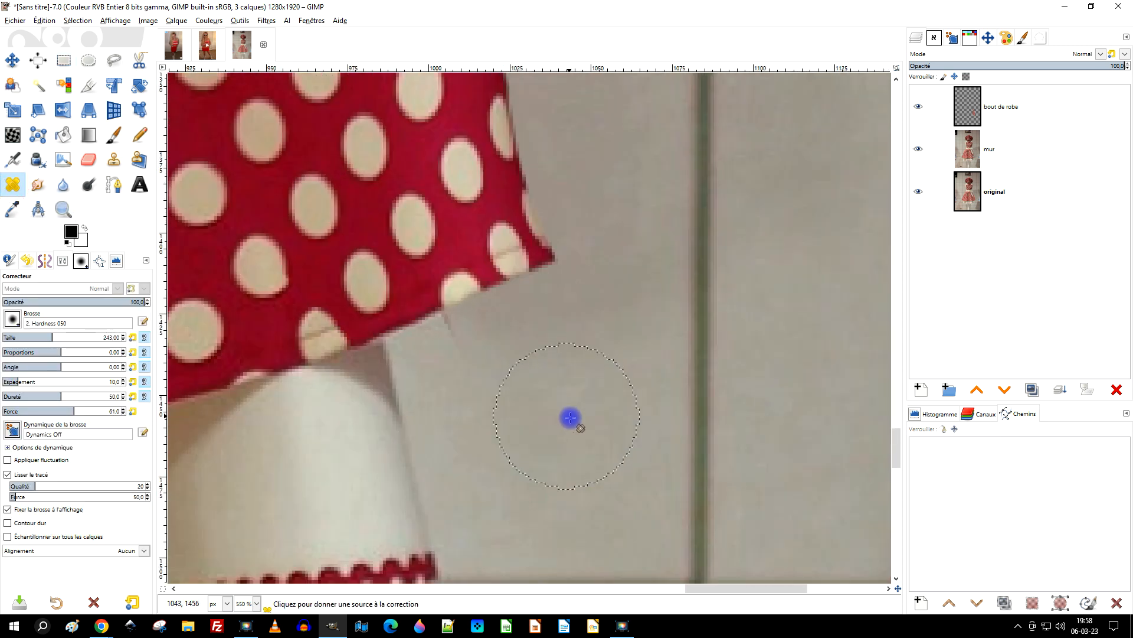
left_click(114, 160)
left_click(536, 471, "ctrl")
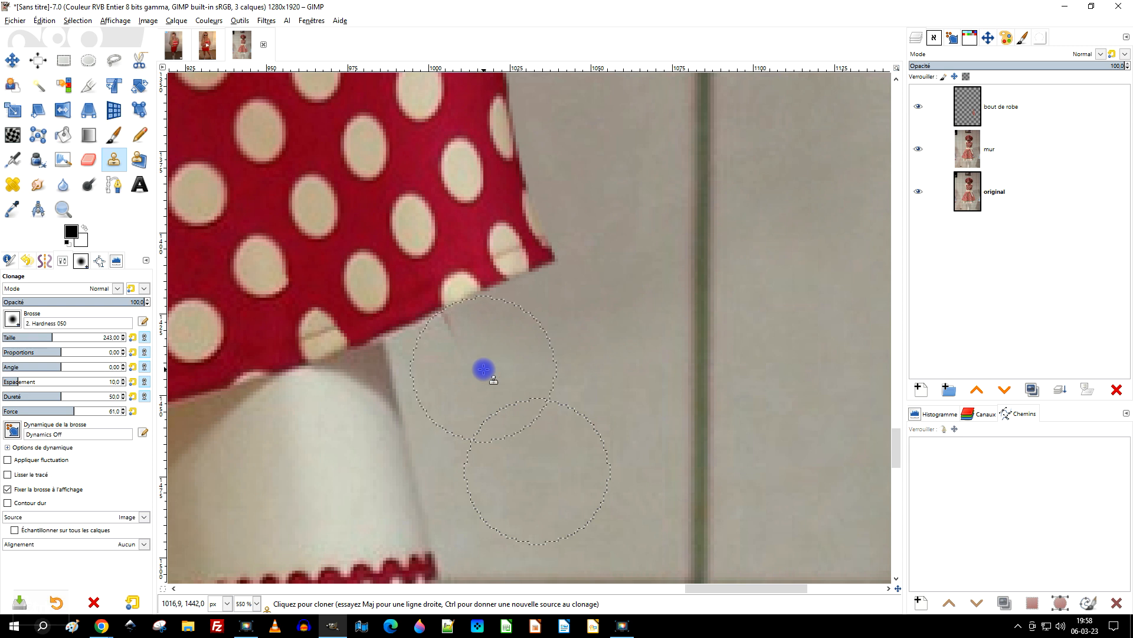
scroll(472, 355, "up", 3, "ctrl")
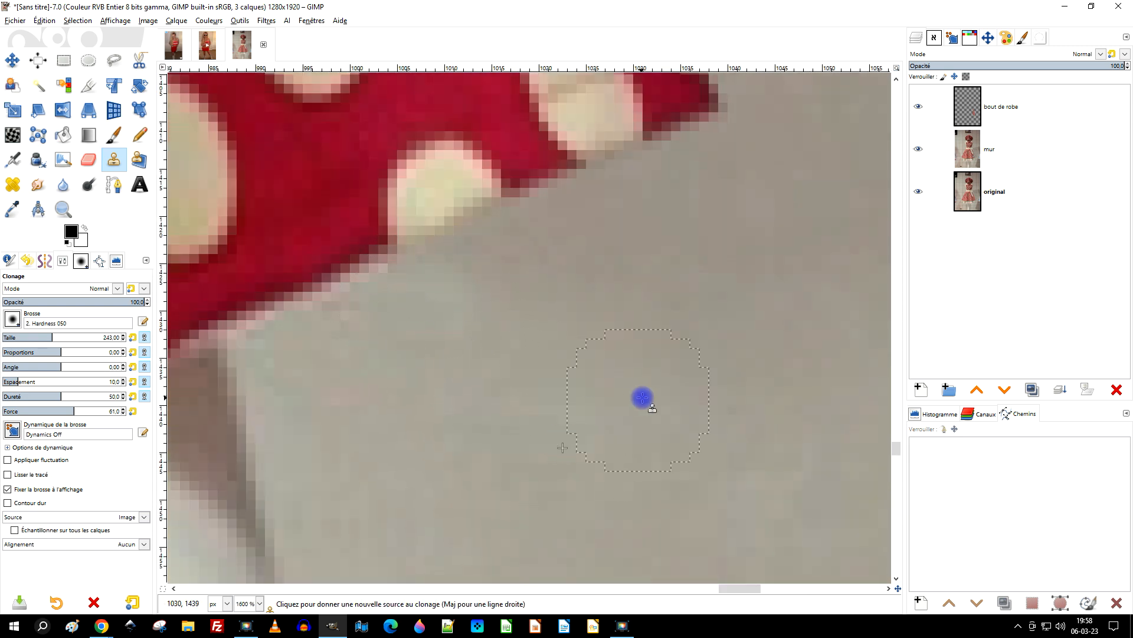
scroll(642, 397, "down", 6, "ctrl")
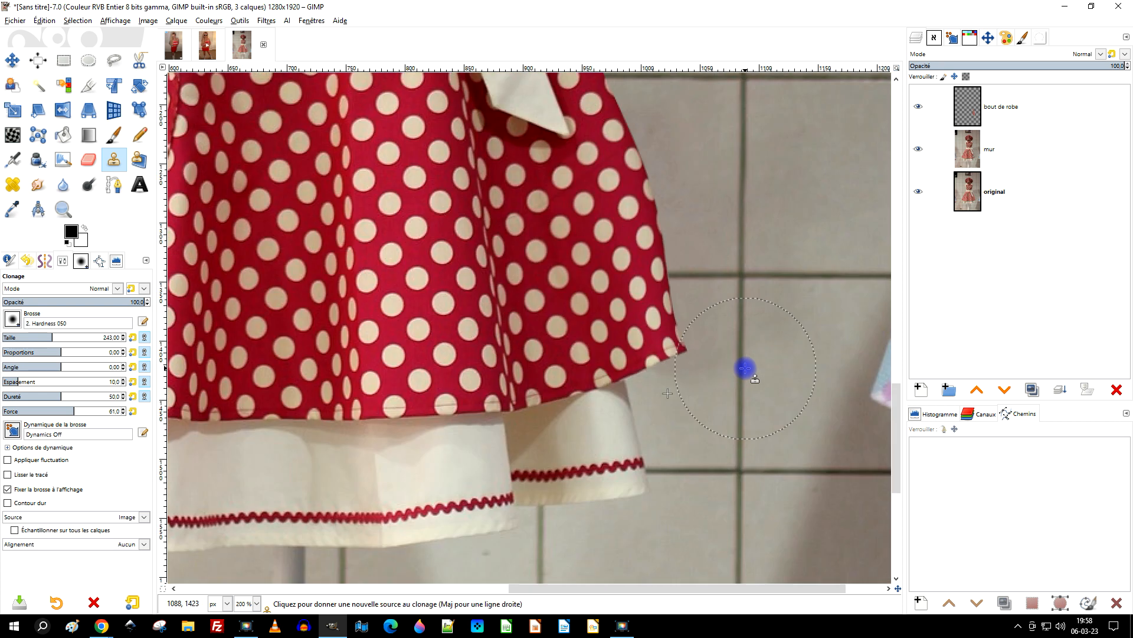
scroll(745, 368, "down", 3, "ctrl")
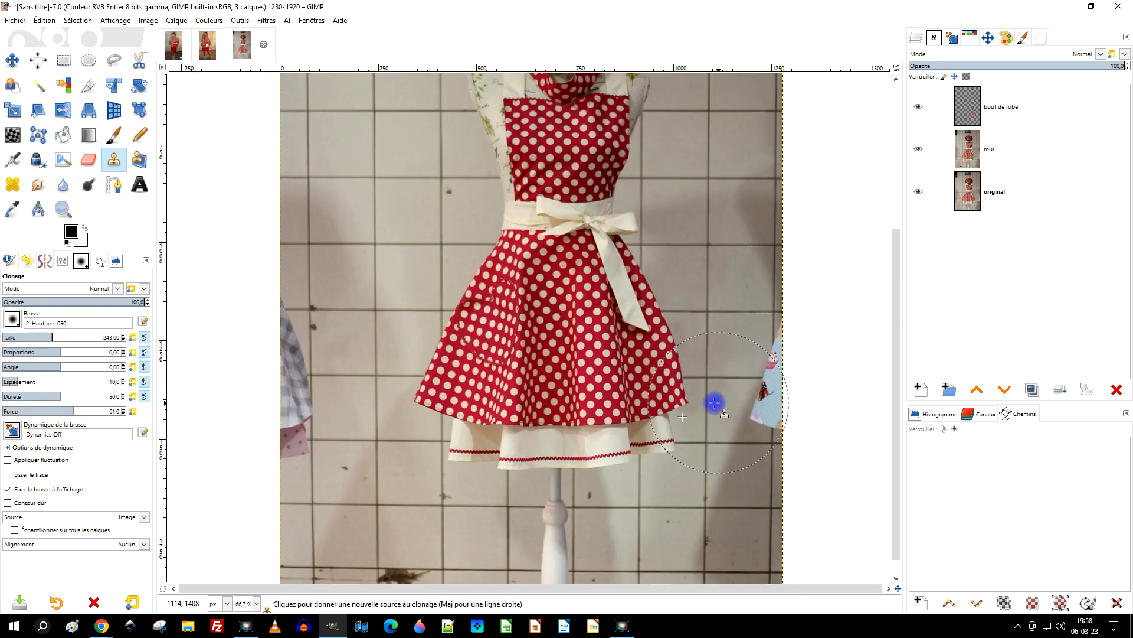